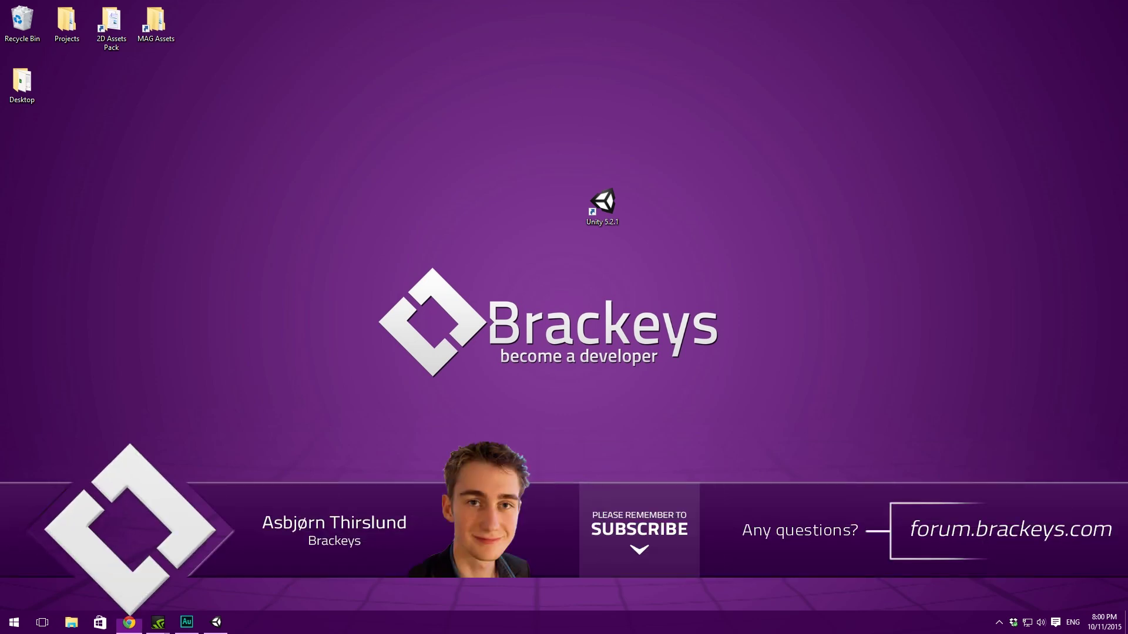
Step: Look through the Brackeys forum, MultiplayerFPS-Tutorial GitHub and donate pages, then return to the desktop
{"action": "left_click", "coordinate": [128, 622]}
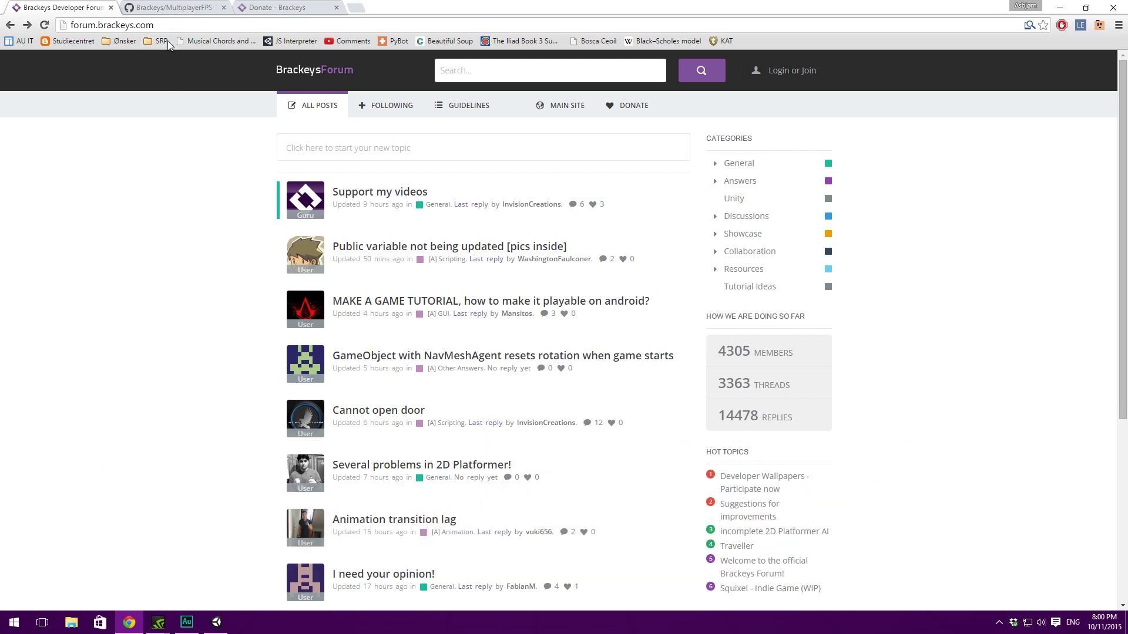
{"action": "left_click", "coordinate": [175, 8]}
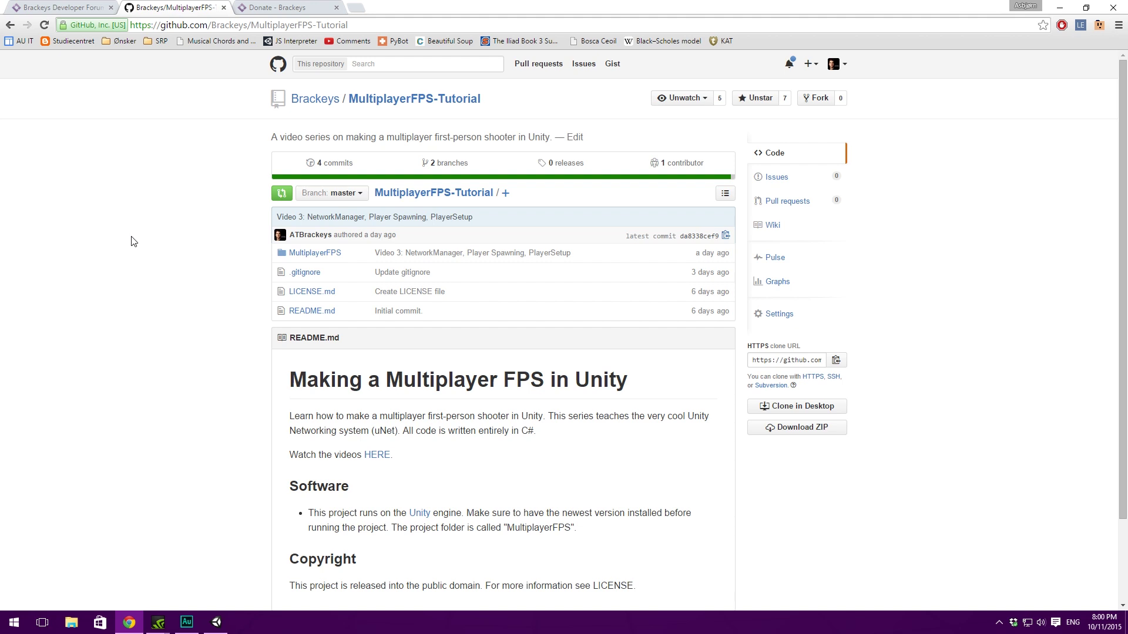
{"action": "left_click", "coordinate": [272, 7]}
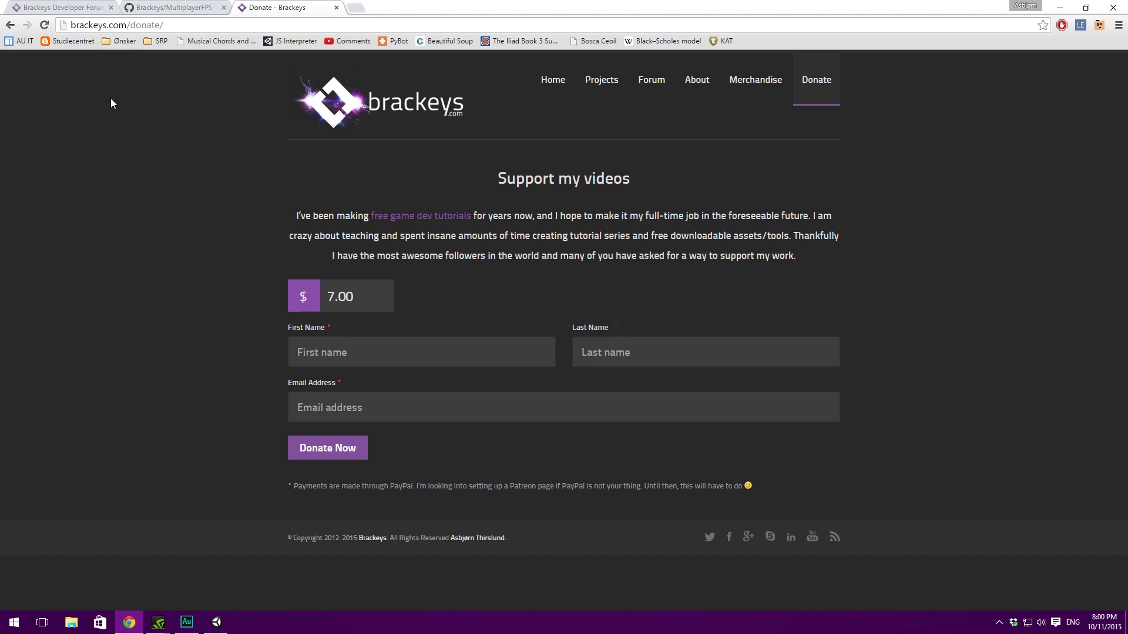
{"action": "key", "text": "super+d"}
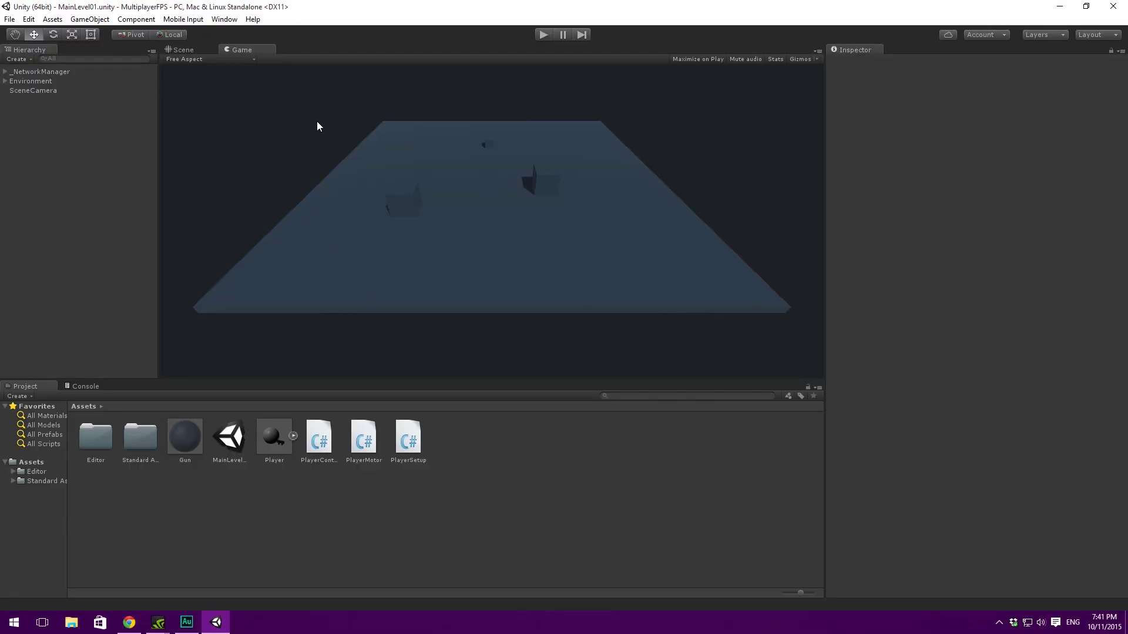
Step: In the Scene view, frame the level and select the floor object
{"action": "left_click", "coordinate": [179, 49]}
{"action": "middle_click_drag", "start_coordinate": [440, 221], "coordinate": [581, 166]}
{"action": "left_click_drag", "start_coordinate": [582, 166], "coordinate": [535, 243], "text": "alt"}
{"action": "left_click", "coordinate": [536, 243]}
{"action": "middle_click_drag", "start_coordinate": [581, 212], "coordinate": [583, 214]}
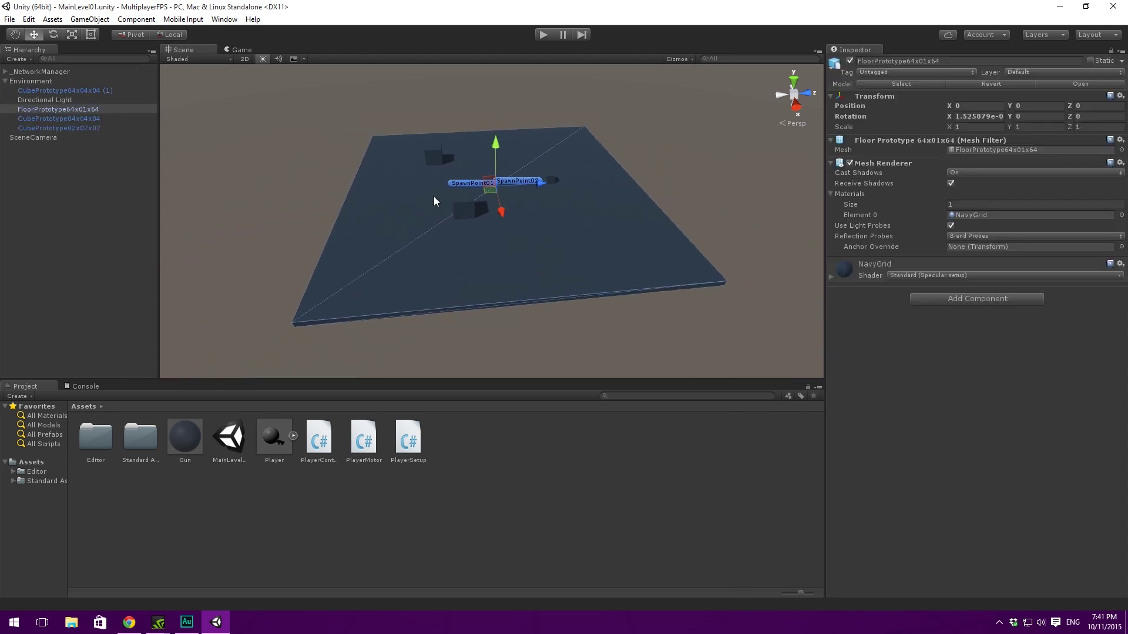
Step: Create a new material named Ground in Assets and apply it to the floor
{"action": "right_click", "coordinate": [532, 462]}
{"action": "mouse_move", "coordinate": [598, 268]}
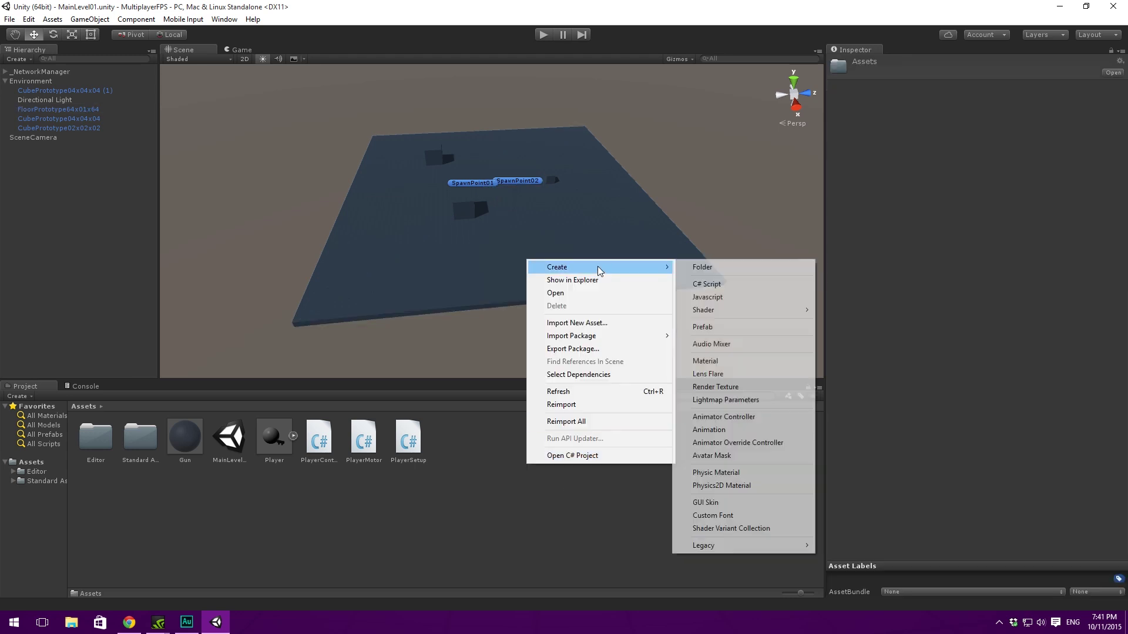
{"action": "left_click", "coordinate": [734, 360]}
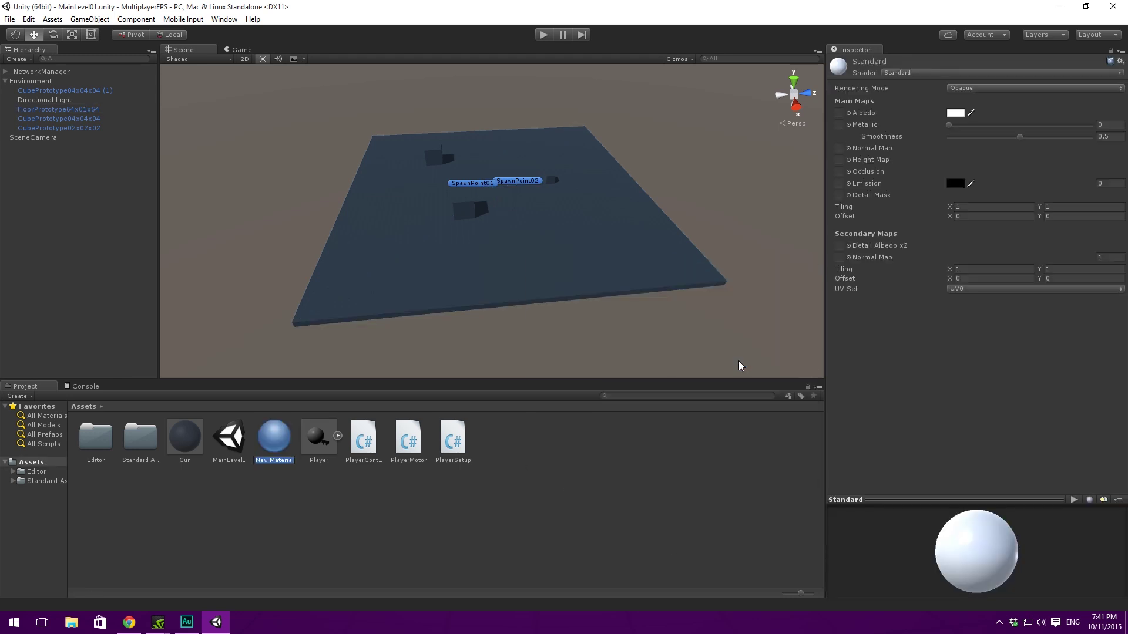
{"action": "type", "text": "Ground"}
{"action": "key", "text": "Return"}
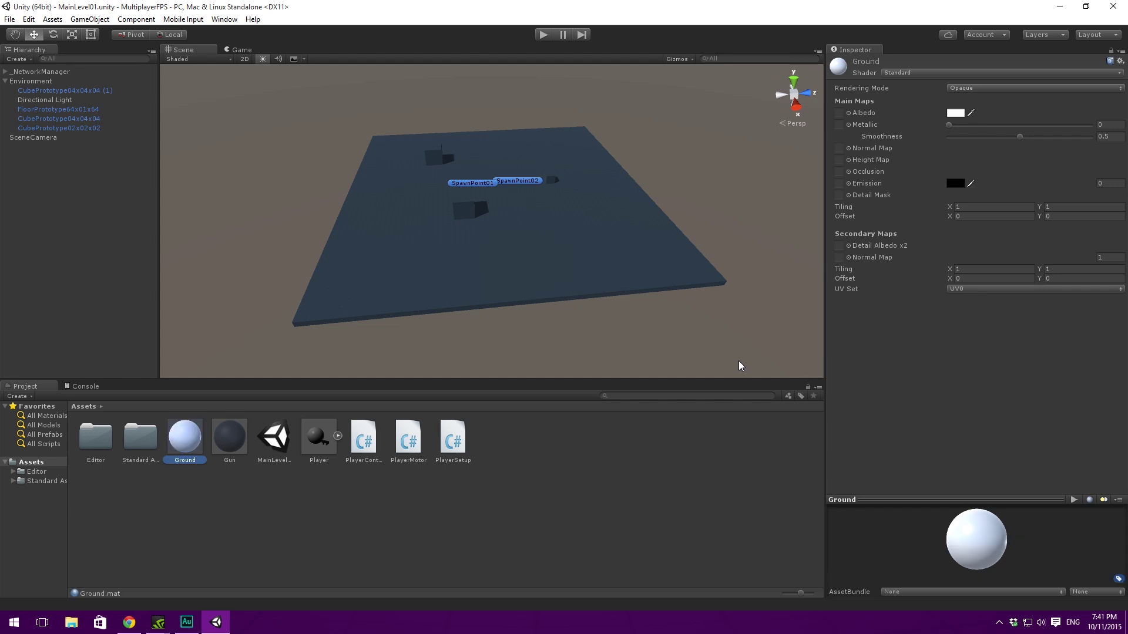
{"action": "left_click_drag", "start_coordinate": [187, 441], "coordinate": [372, 302]}
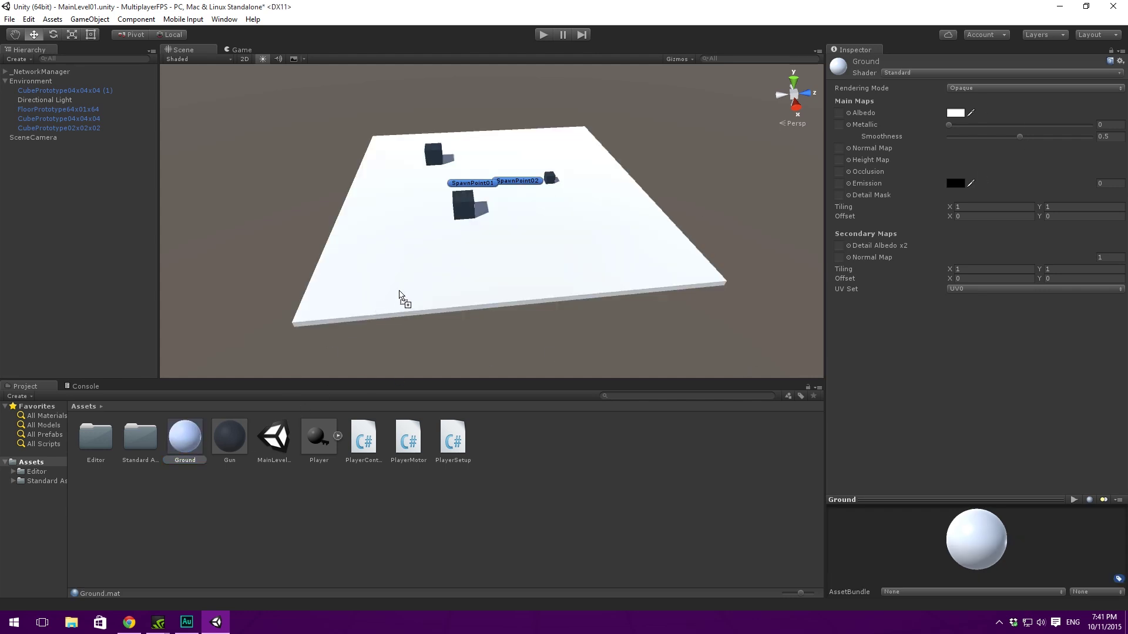
Step: Assign the SwatchOrangeAlbedo texture to the Ground material's albedo
{"action": "left_click", "coordinate": [849, 114]}
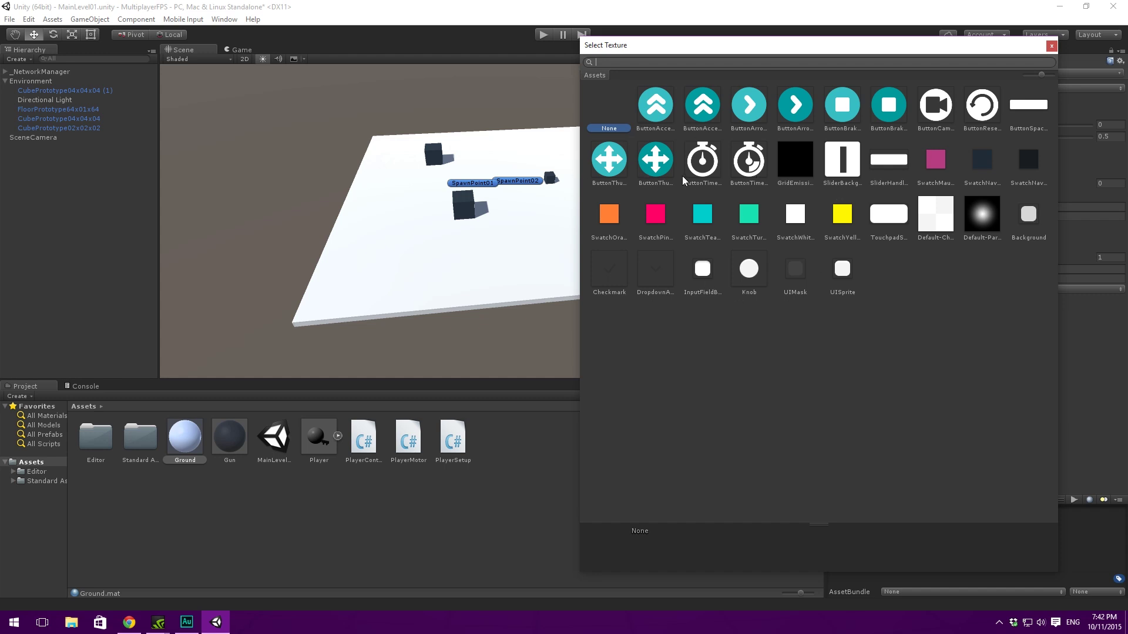
{"action": "left_click", "coordinate": [611, 214]}
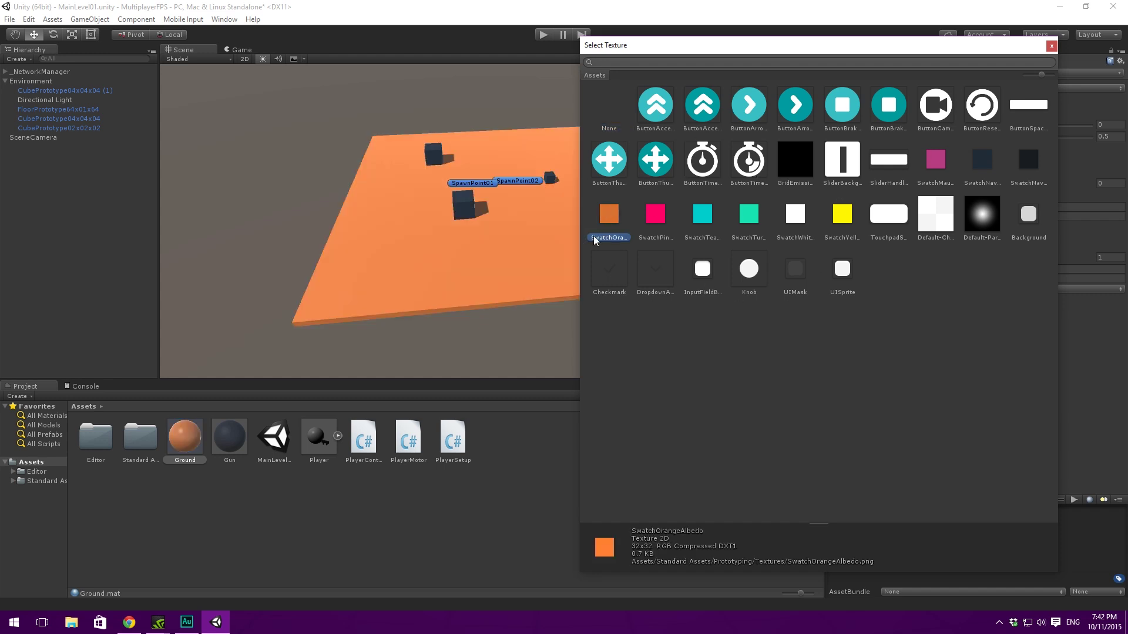
{"action": "double_click", "coordinate": [611, 214]}
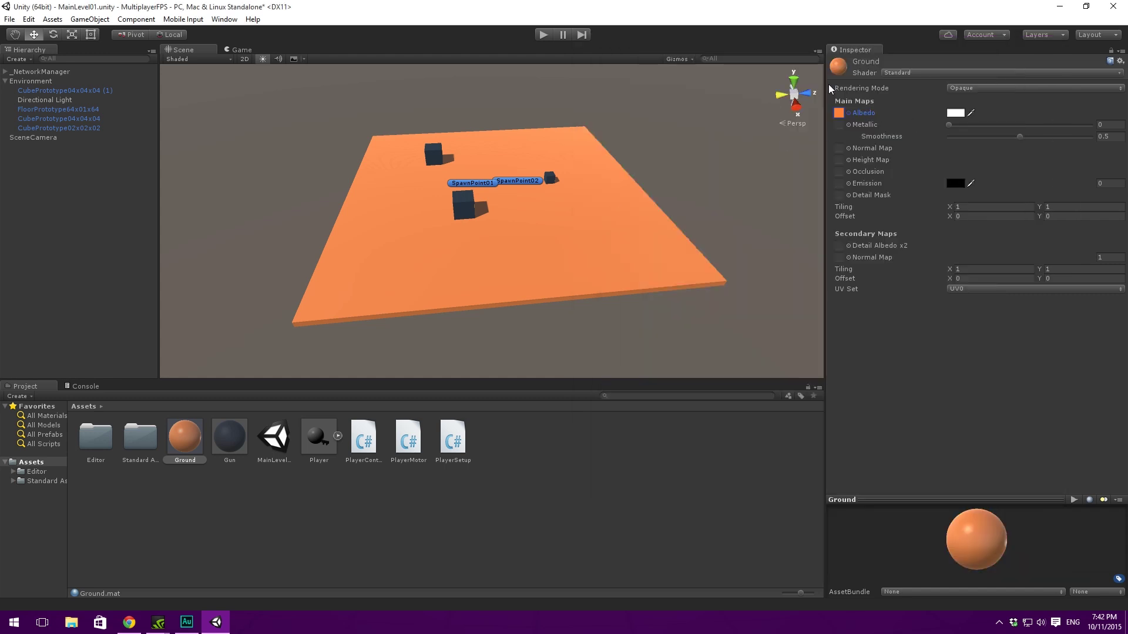
{"action": "scroll", "coordinate": [646, 106], "scroll_direction": "up", "scroll_amount": 3}
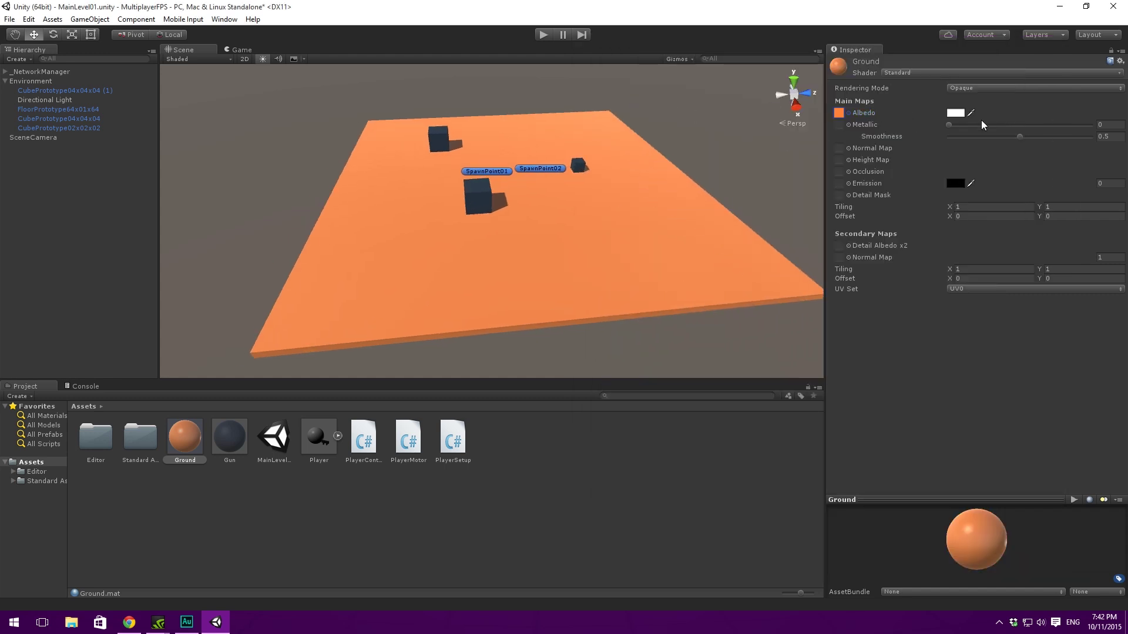
Step: Switch the shader to Standard (Specular setup) and set smoothness to 0.3
{"action": "left_click", "coordinate": [1119, 136]}
{"action": "left_click", "coordinate": [935, 74]}
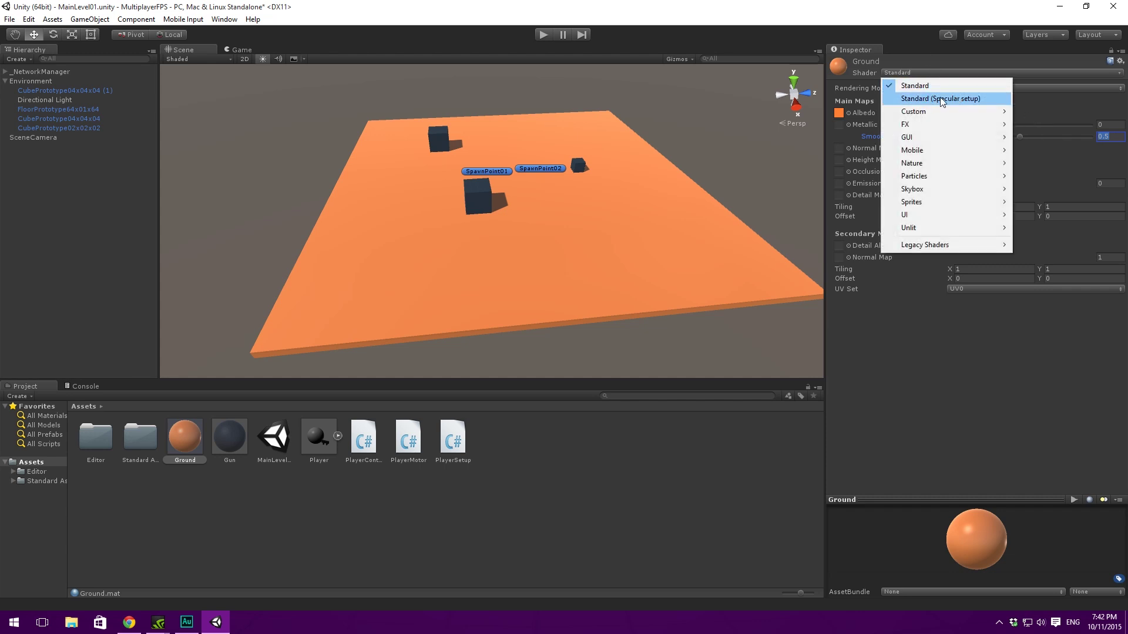
{"action": "left_click", "coordinate": [970, 99]}
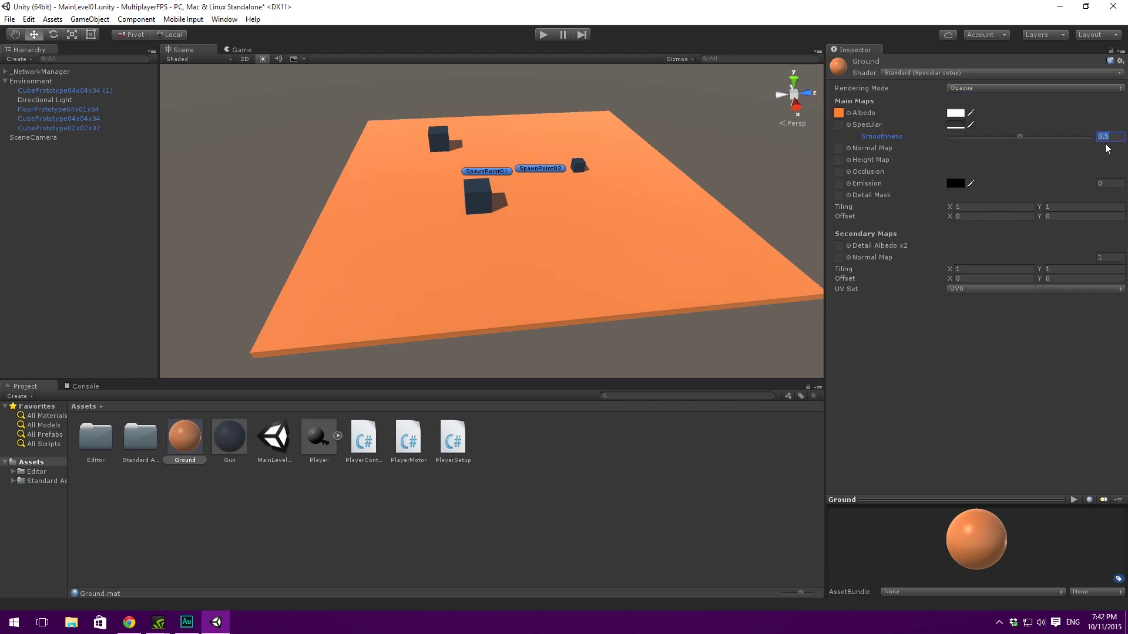
{"action": "type", "text": "0.3"}
Step: Change the albedo tint to a pale light blue, around DDF5FF
{"action": "left_click", "coordinate": [956, 113]}
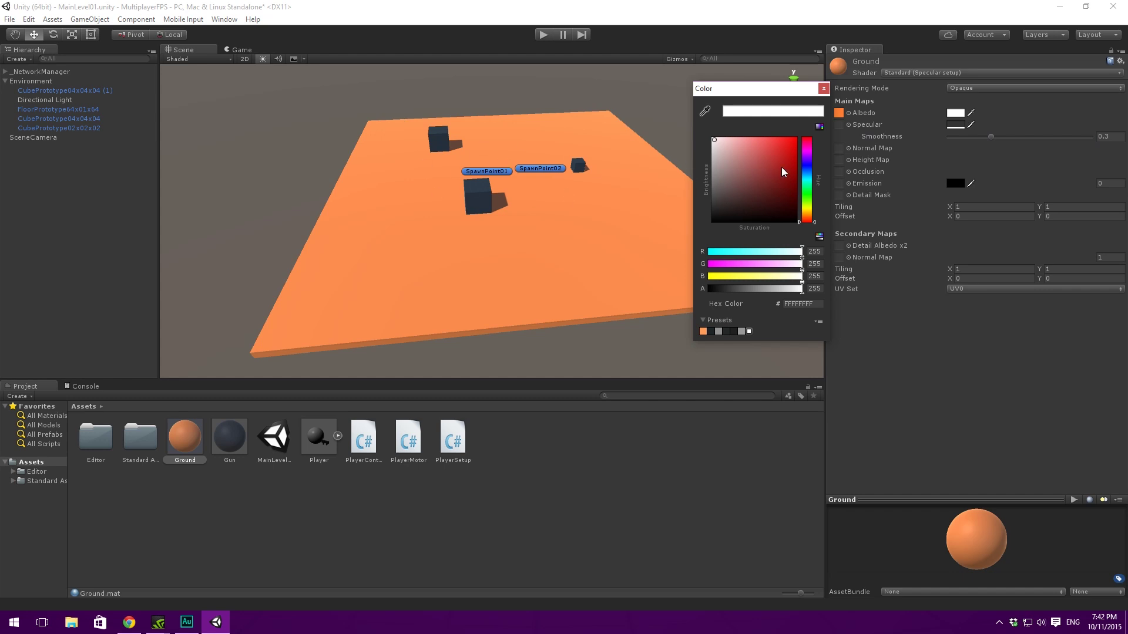
{"action": "left_click_drag", "start_coordinate": [811, 166], "coordinate": [821, 181]}
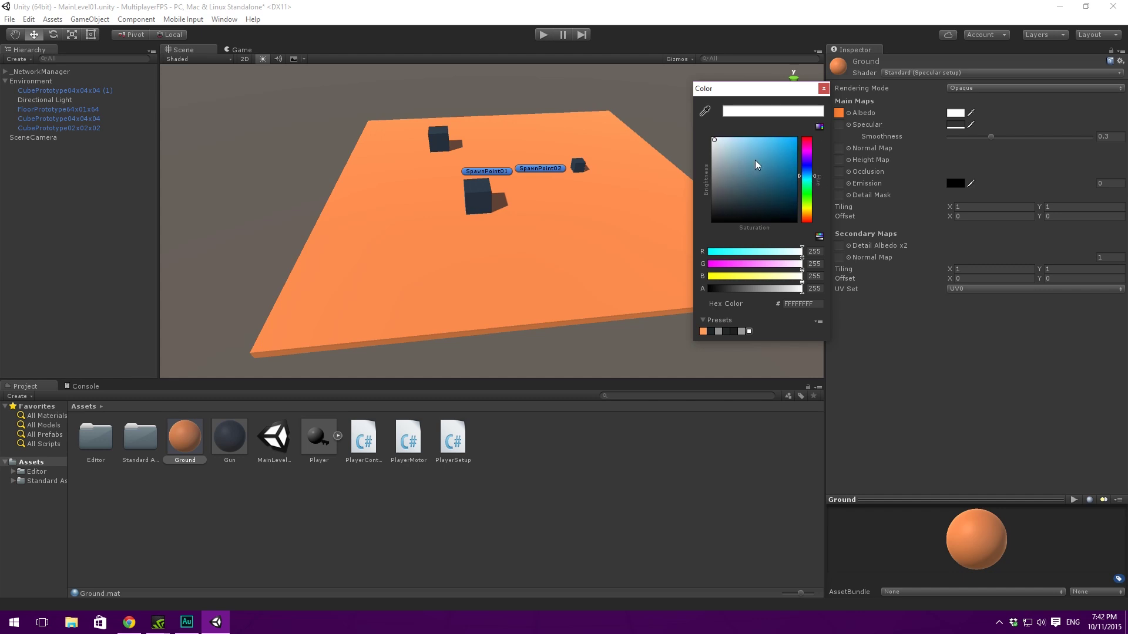
{"action": "left_click_drag", "start_coordinate": [716, 143], "coordinate": [725, 140]}
{"action": "left_click", "coordinate": [824, 88]}
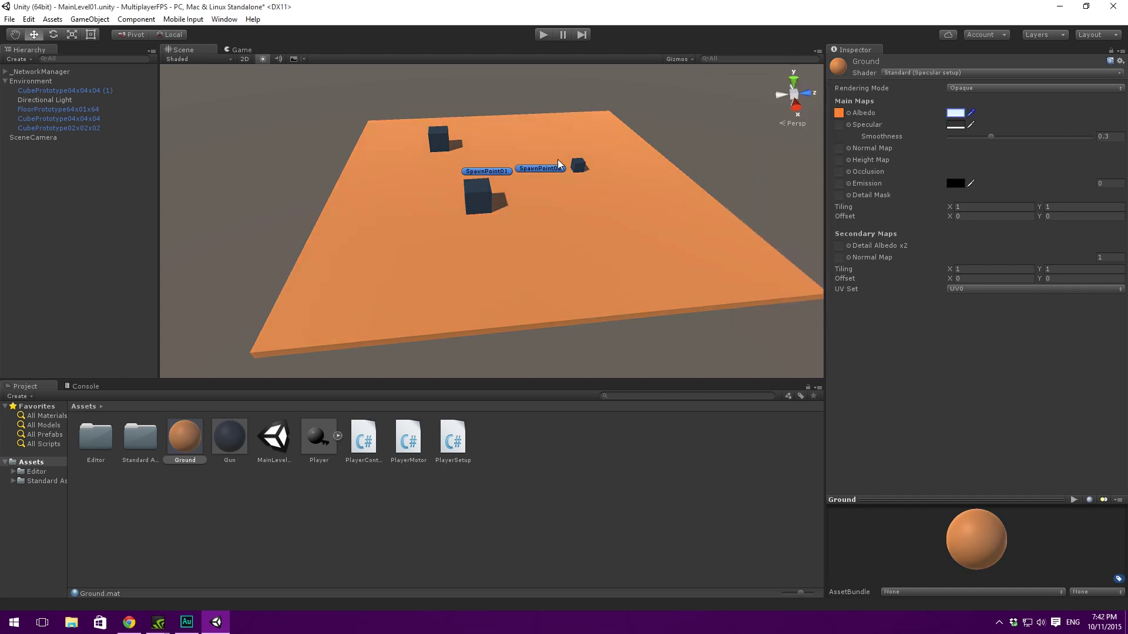
{"action": "left_click_drag", "start_coordinate": [517, 164], "coordinate": [735, 138], "text": "alt"}
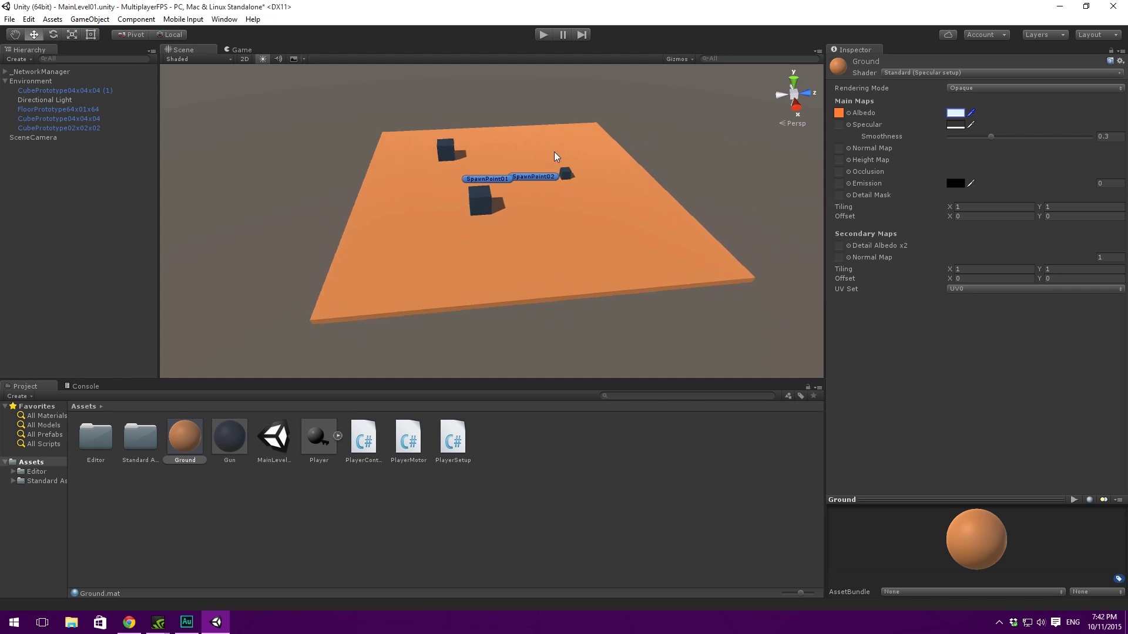
{"action": "scroll", "coordinate": [559, 182], "scroll_direction": "up", "scroll_amount": 5}
{"action": "scroll", "coordinate": [627, 189], "scroll_direction": "up", "scroll_amount": 5}
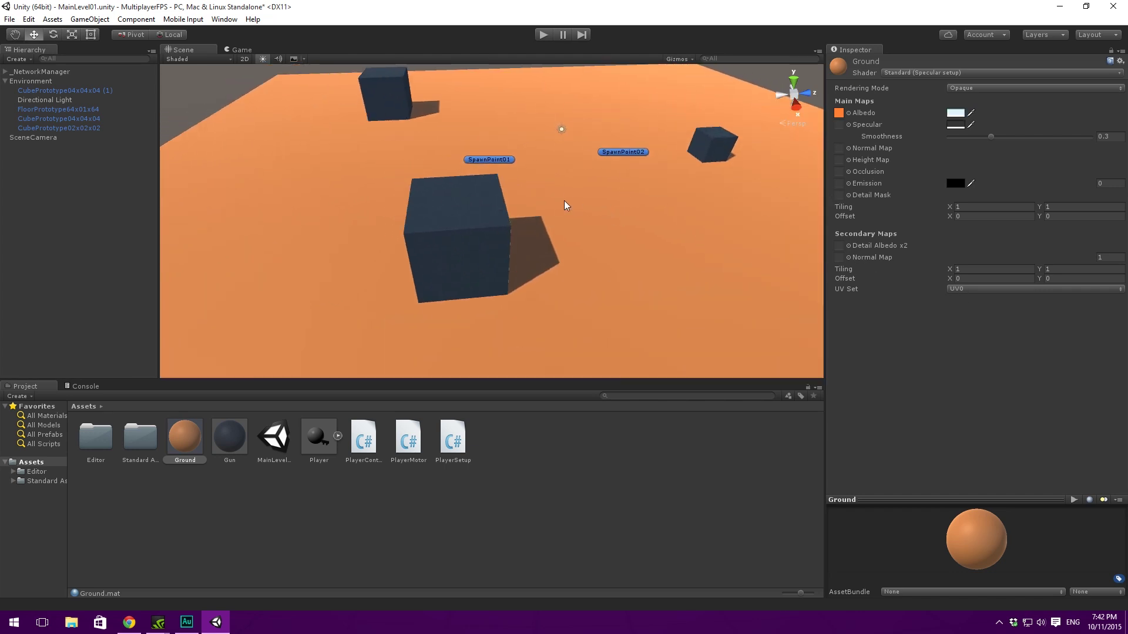
{"action": "left_click", "coordinate": [455, 213]}
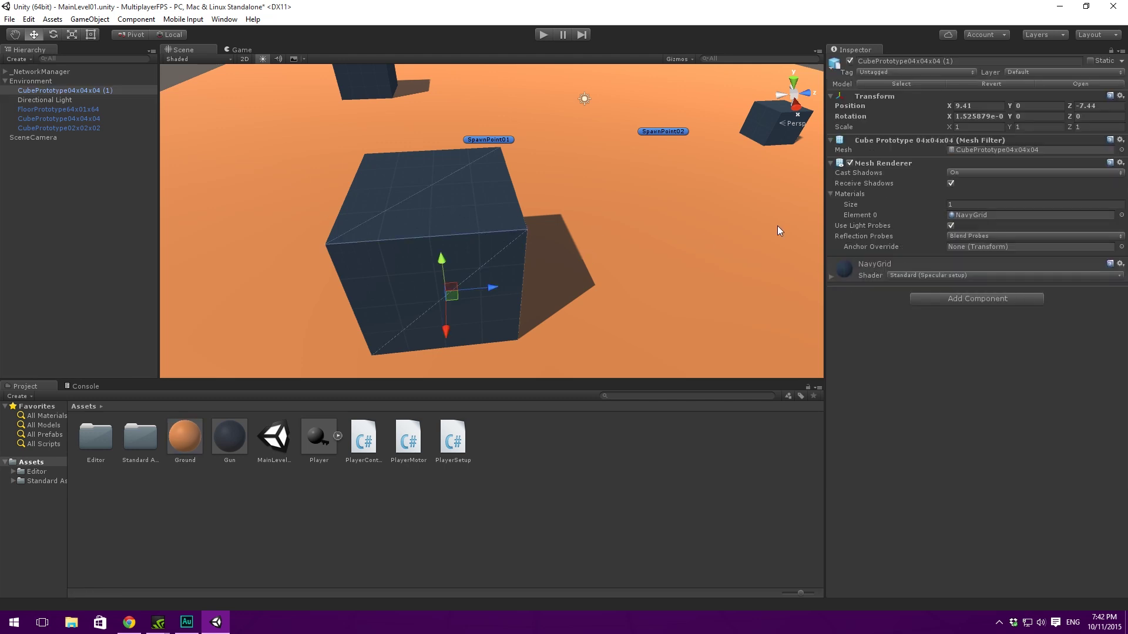
{"action": "left_click", "coordinate": [871, 268]}
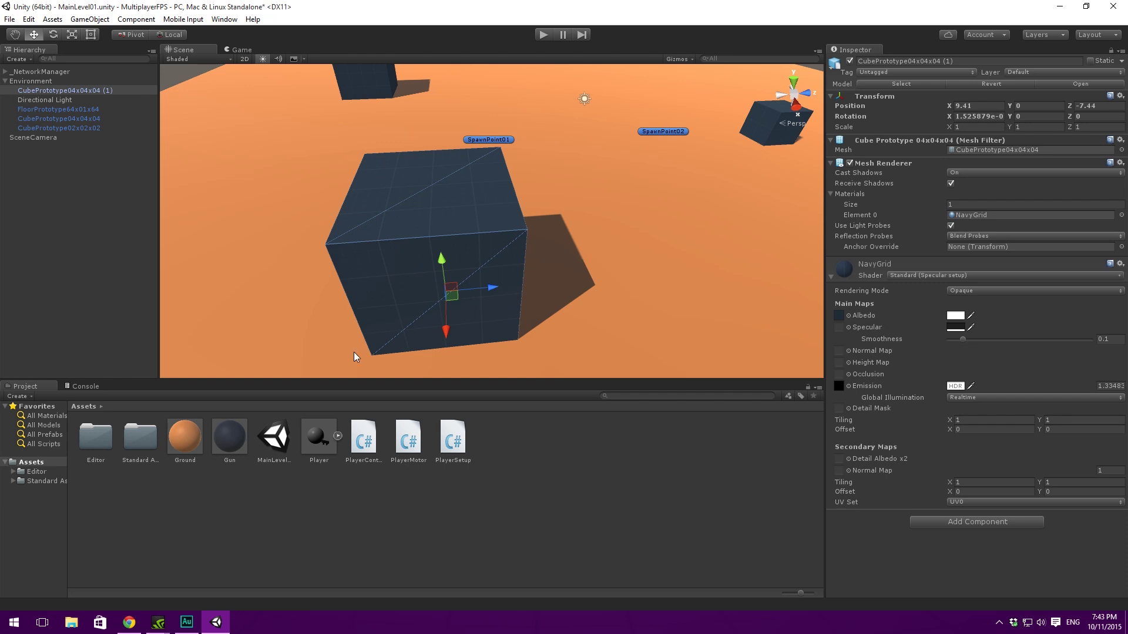
{"action": "scroll", "coordinate": [727, 305], "scroll_direction": "down", "scroll_amount": 10}
{"action": "left_click", "coordinate": [647, 224]}
{"action": "key", "text": "Right"}
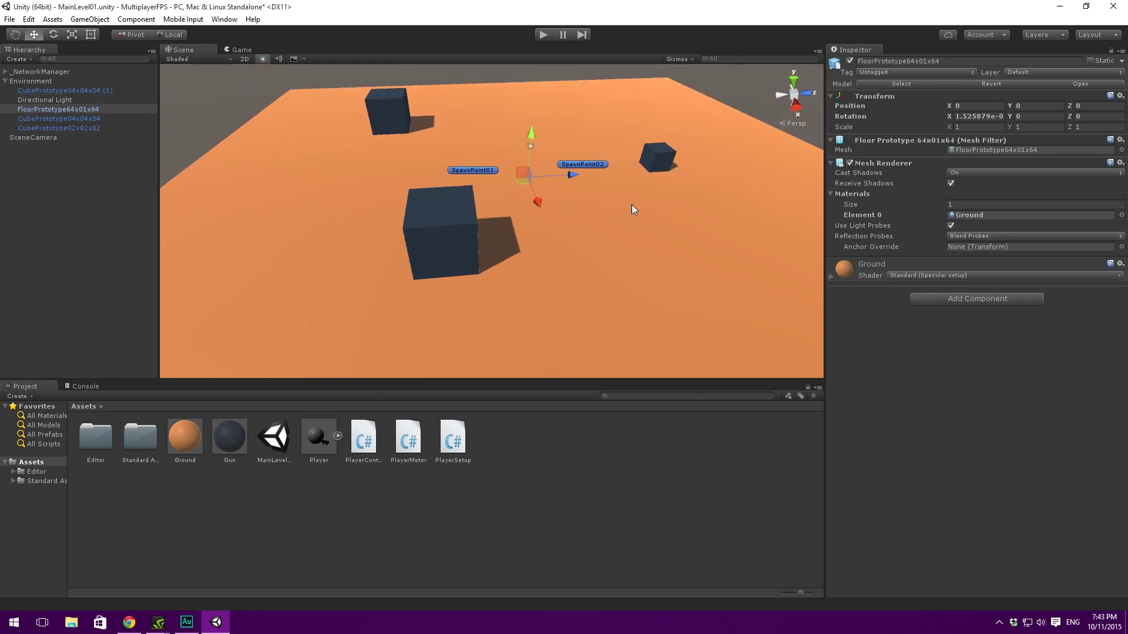
{"action": "left_click", "coordinate": [910, 268]}
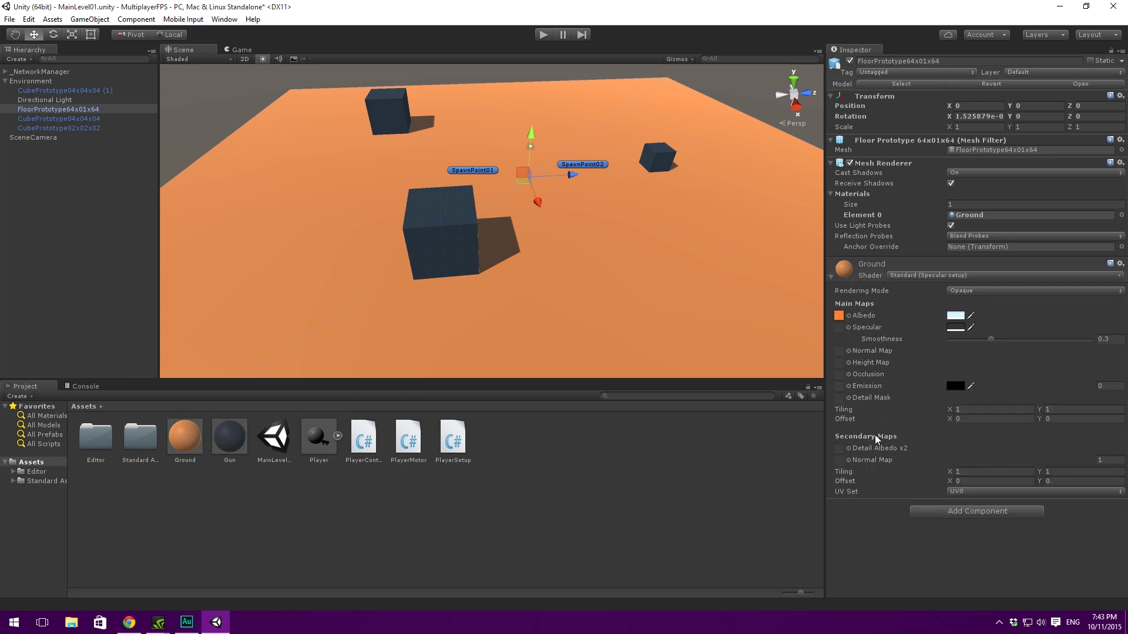
{"action": "left_click", "coordinate": [849, 386]}
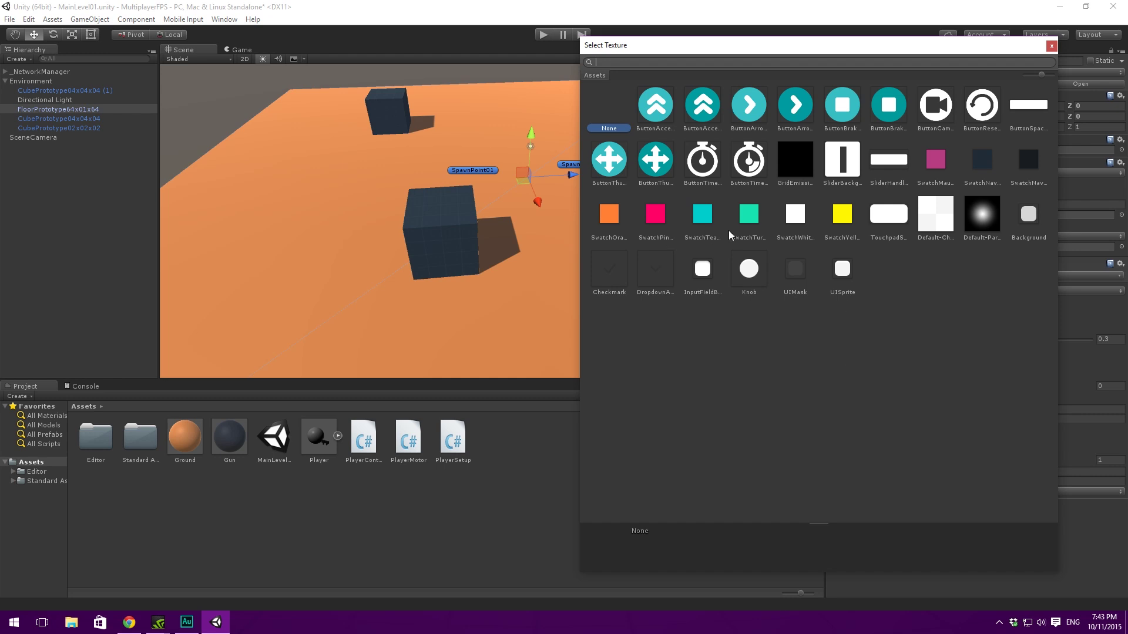
{"action": "left_click", "coordinate": [793, 164]}
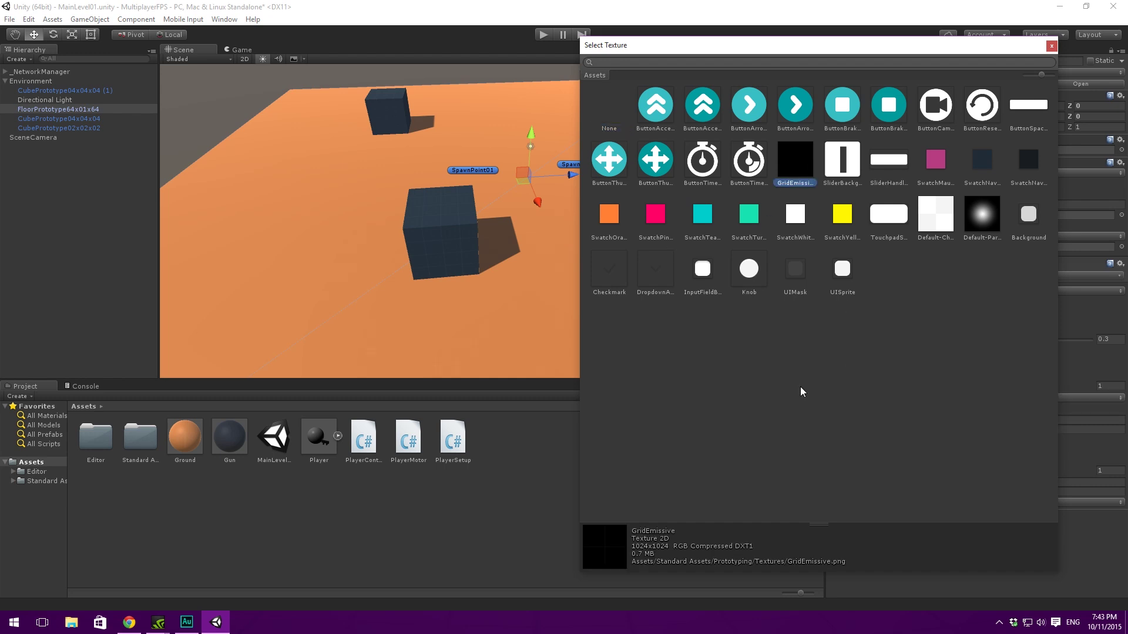
{"action": "double_click", "coordinate": [795, 160]}
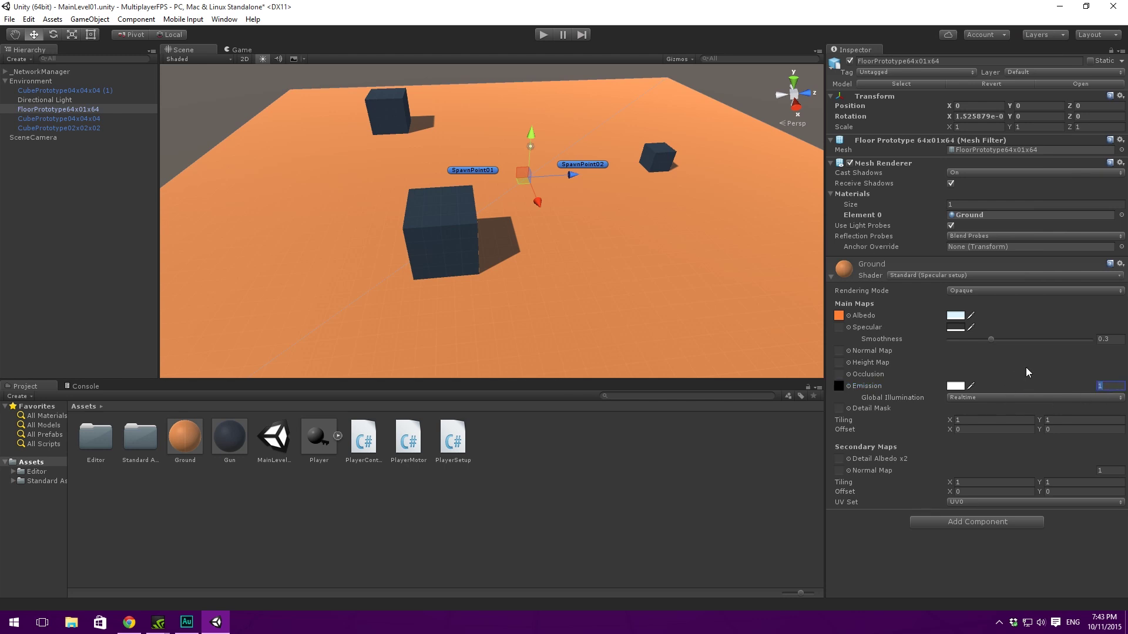
{"action": "type", "text": "2"}
{"action": "scroll", "coordinate": [596, 244], "scroll_direction": "up", "scroll_amount": 10}
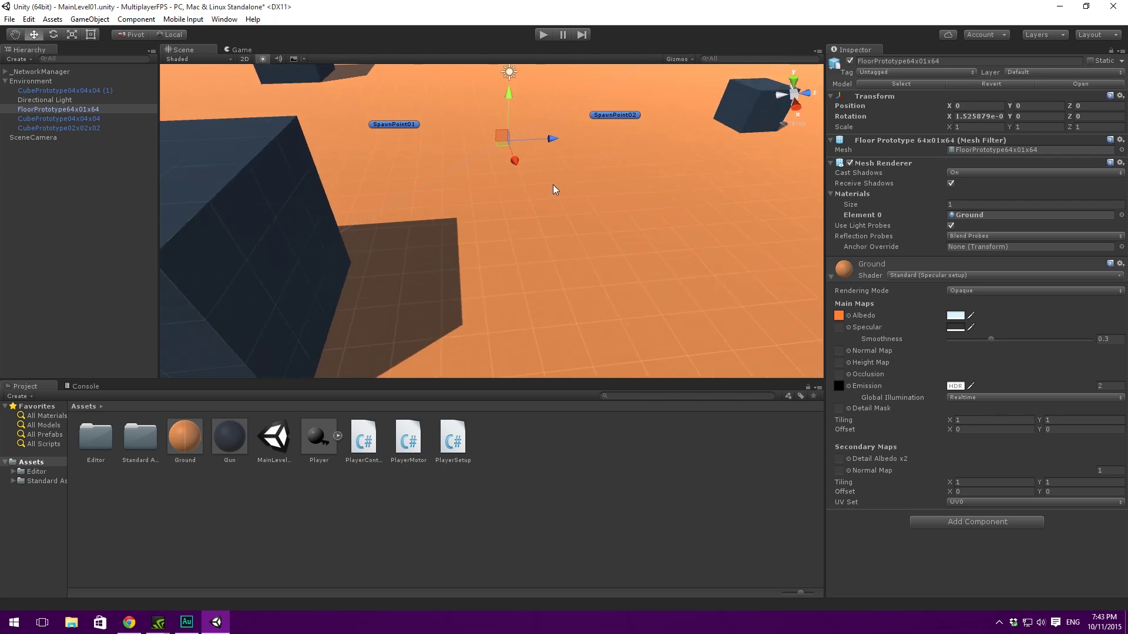
{"action": "scroll", "coordinate": [552, 184], "scroll_direction": "down", "scroll_amount": 10}
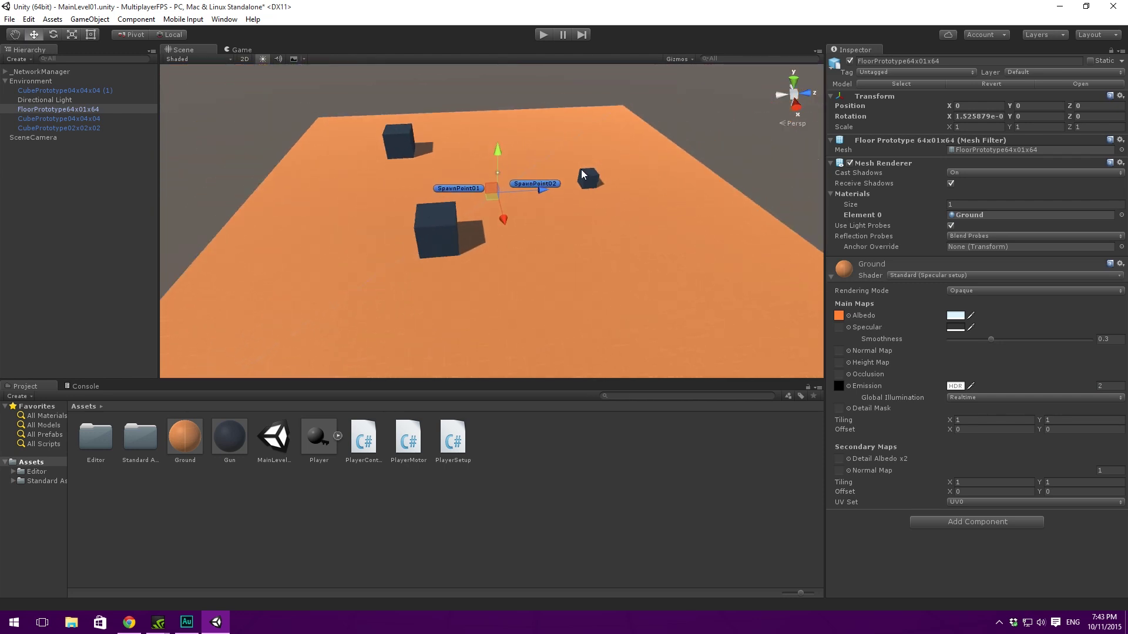
{"action": "scroll", "coordinate": [583, 175], "scroll_direction": "down", "scroll_amount": 4}
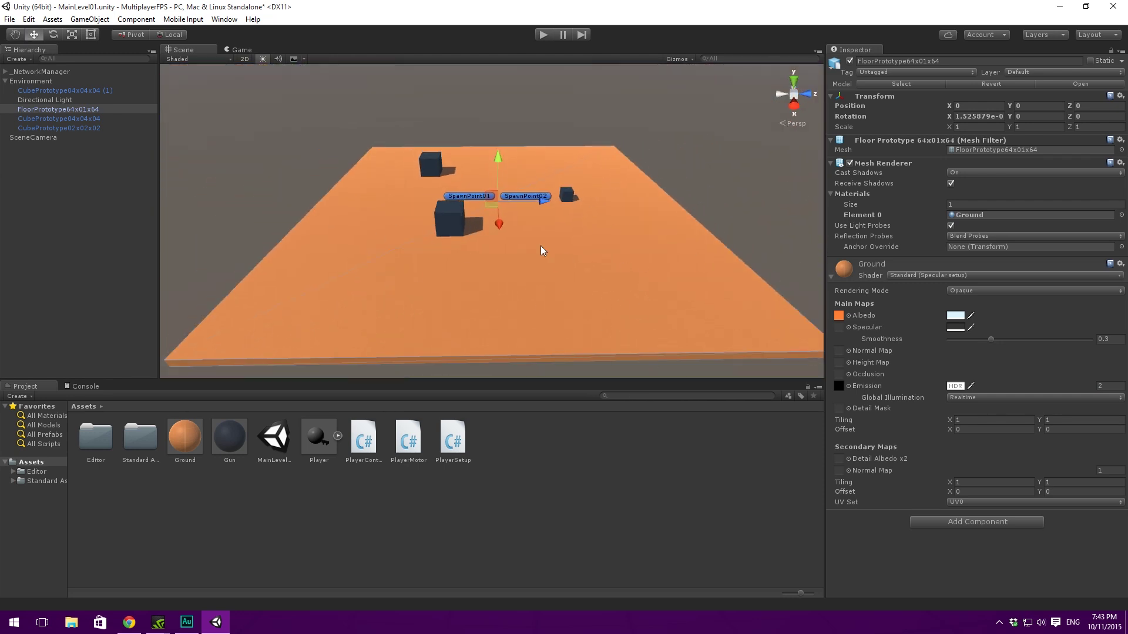
Step: Check the Scene view Gizmos options and deselect the floor
{"action": "left_click", "coordinate": [682, 59]}
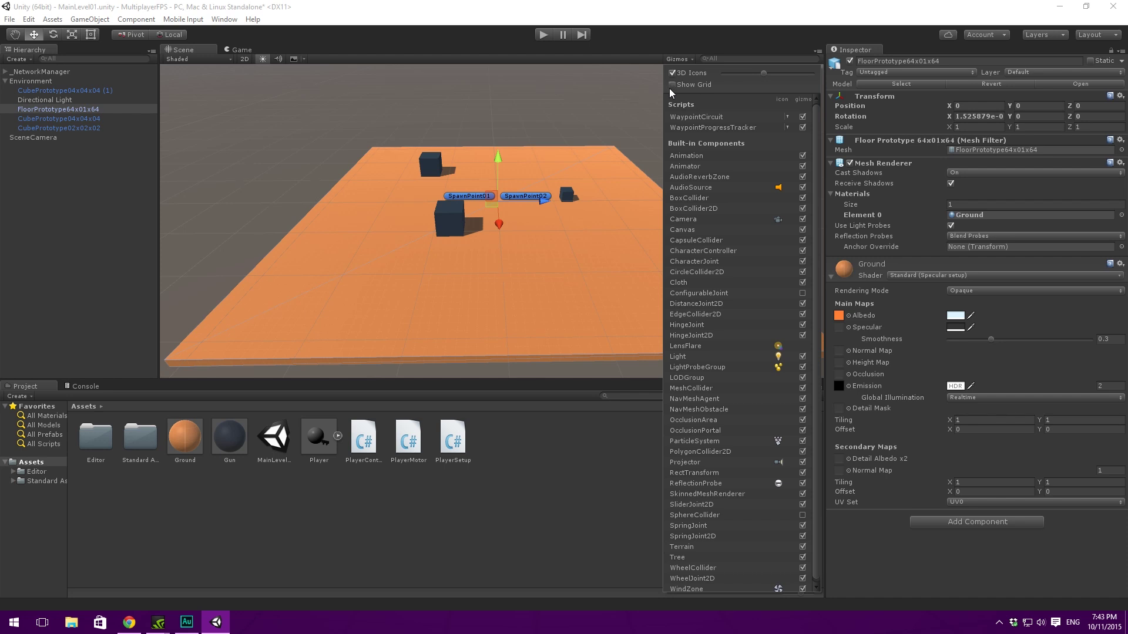
{"action": "left_click", "coordinate": [583, 88]}
{"action": "scroll", "coordinate": [626, 151], "scroll_direction": "up", "scroll_amount": 2}
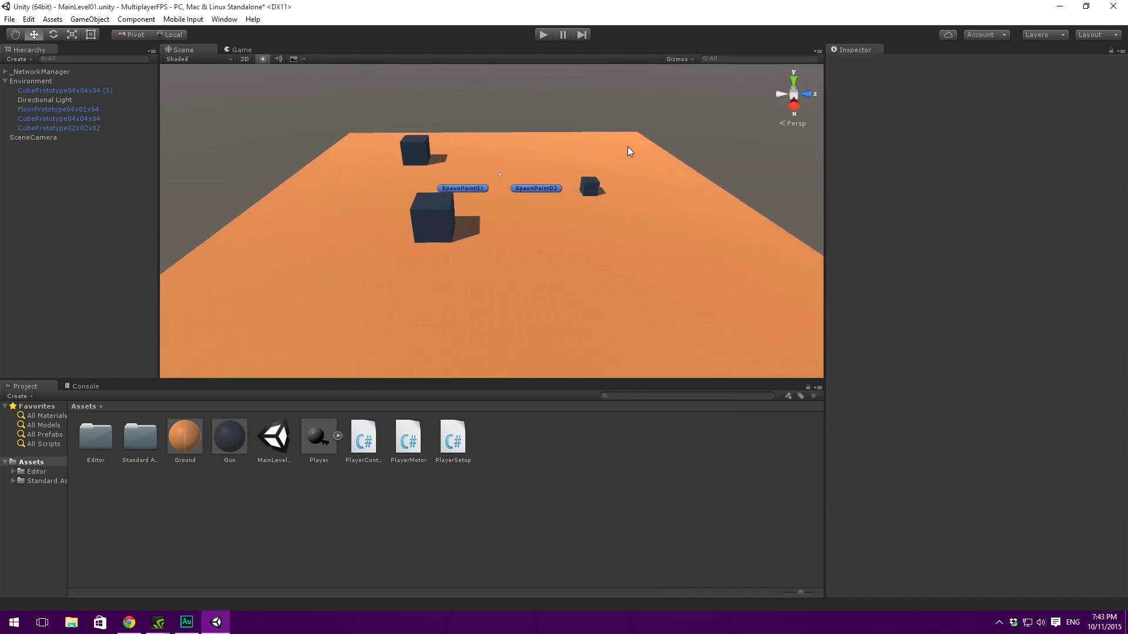
{"action": "scroll", "coordinate": [637, 127], "scroll_direction": "up", "scroll_amount": 2}
{"action": "scroll", "coordinate": [564, 147], "scroll_direction": "down", "scroll_amount": 5}
Step: Preview the level in the Game view, then return to the Scene and select Environment
{"action": "left_click", "coordinate": [241, 50]}
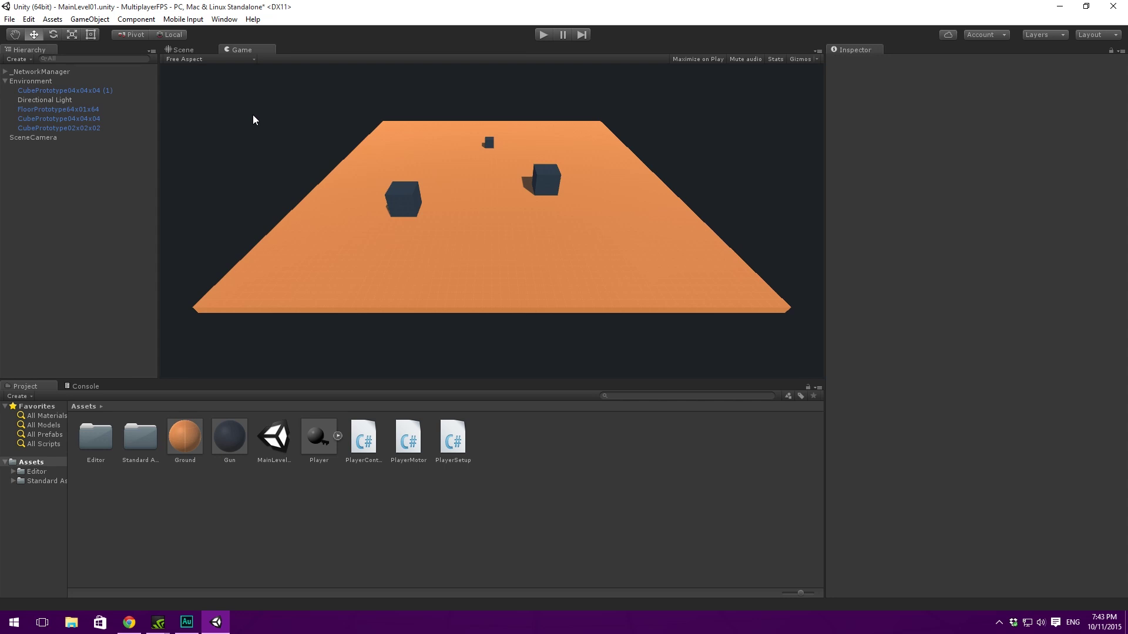
{"action": "left_click", "coordinate": [180, 50]}
{"action": "middle_click_drag", "start_coordinate": [413, 92], "coordinate": [467, 118]}
{"action": "left_click", "coordinate": [3, 81]}
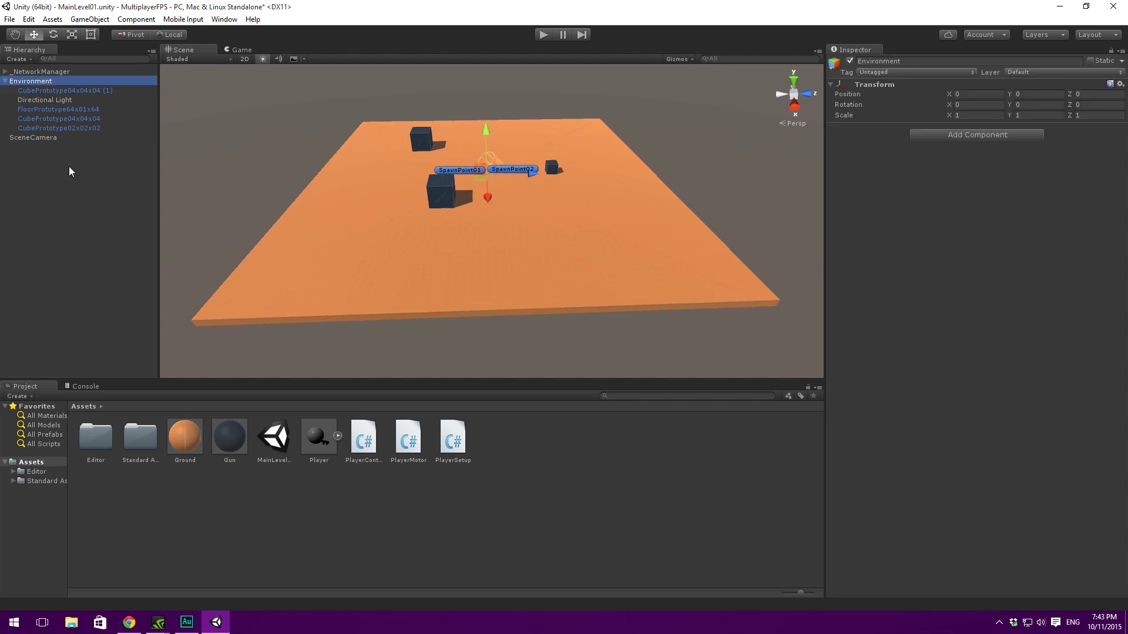
Step: Collapse the Environment group and create a Scripts folder in Assets
{"action": "left_click", "coordinate": [5, 81]}
{"action": "left_click", "coordinate": [78, 204]}
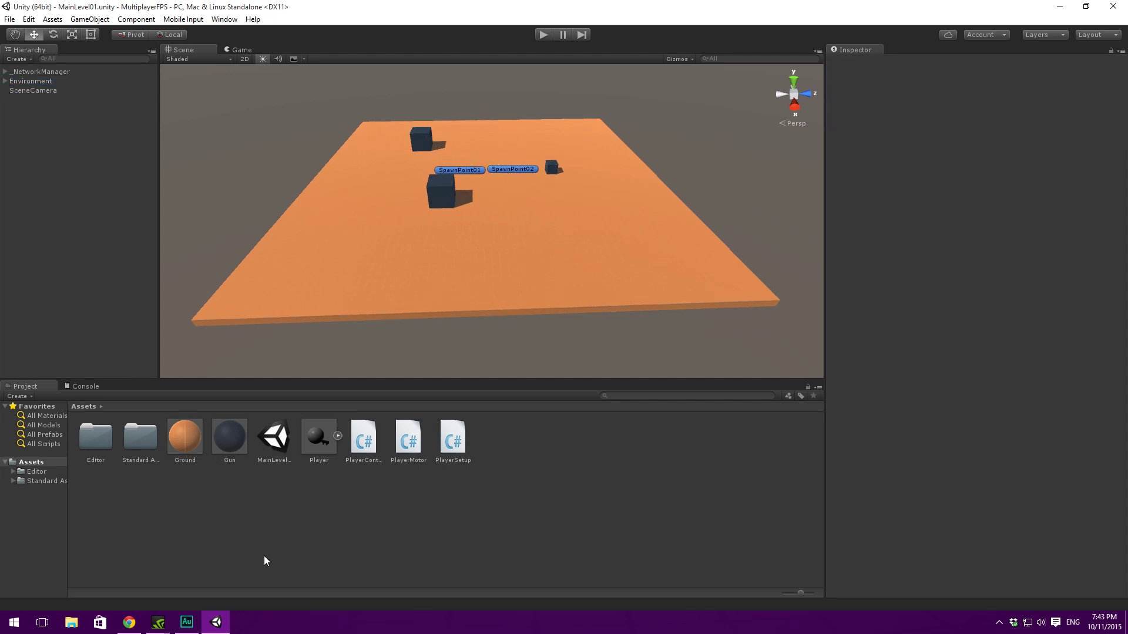
{"action": "right_click", "coordinate": [233, 519]}
{"action": "mouse_move", "coordinate": [350, 322]}
{"action": "left_click", "coordinate": [419, 320]}
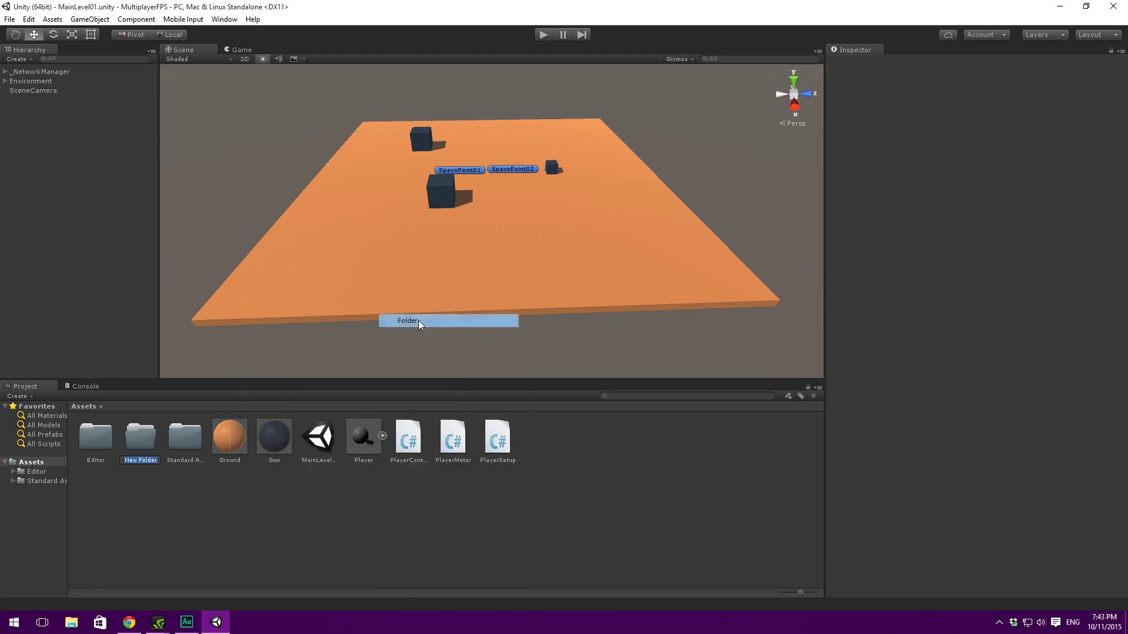
{"action": "type", "text": "Scripts"}
{"action": "key", "text": "Return"}
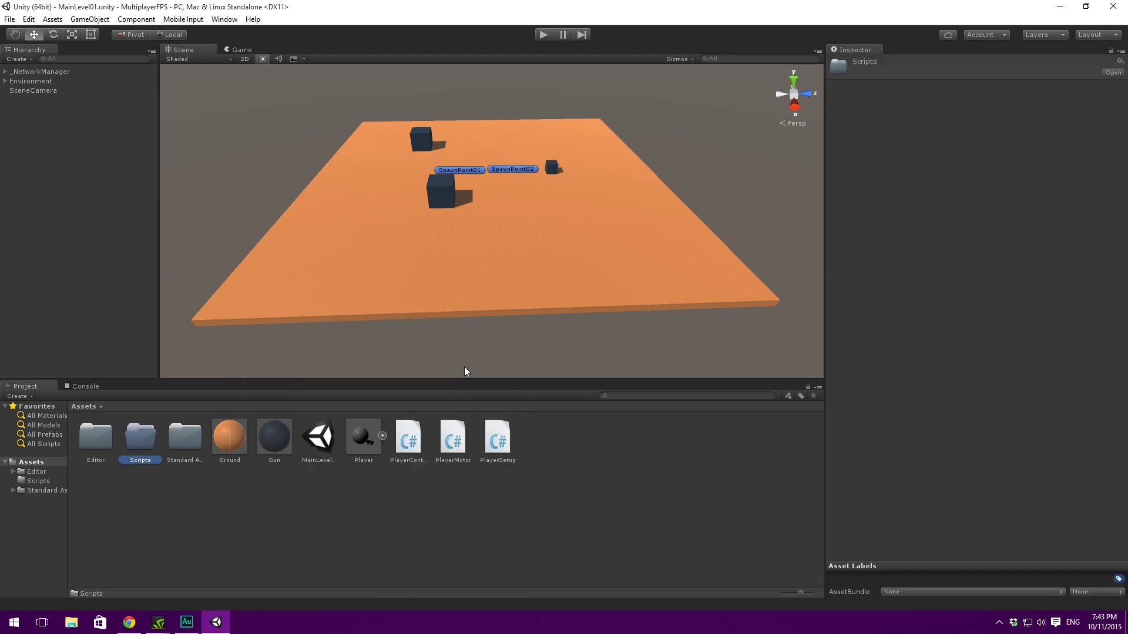
Step: Select the PlayerController, PlayerMotor and PlayerSetup scripts for the Scripts folder
{"action": "left_click", "coordinate": [409, 434]}
{"action": "left_click", "coordinate": [462, 436], "text": "ctrl"}
{"action": "left_click", "coordinate": [498, 436], "text": "ctrl"}
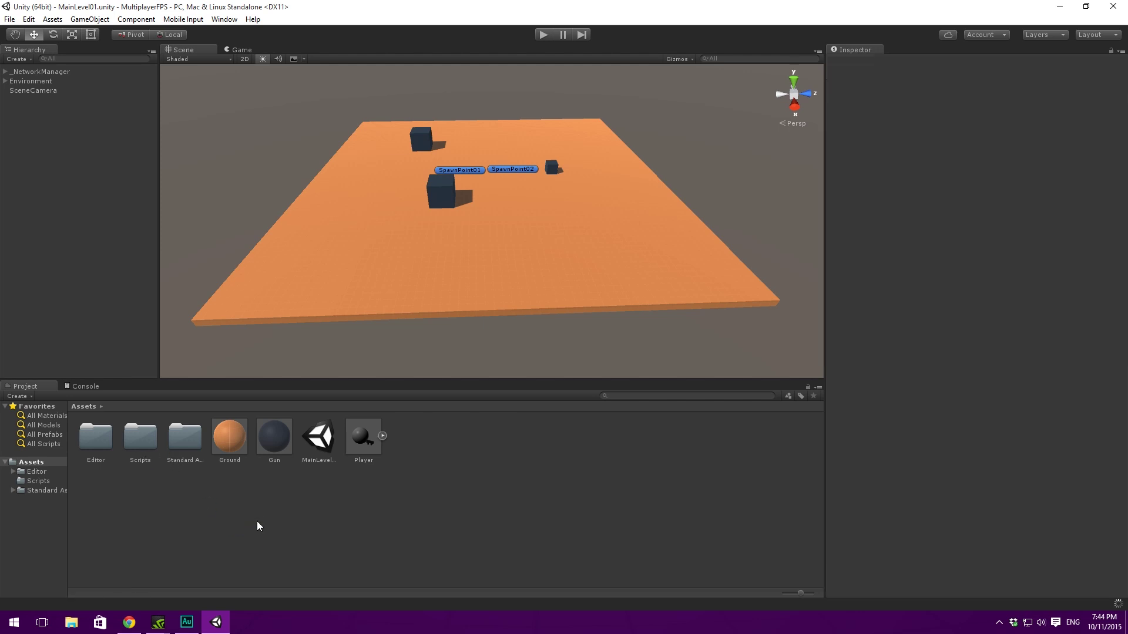
Step: Create a second folder in Assets named Materials
{"action": "right_click", "coordinate": [248, 486]}
{"action": "mouse_move", "coordinate": [281, 284]}
{"action": "left_click", "coordinate": [403, 288]}
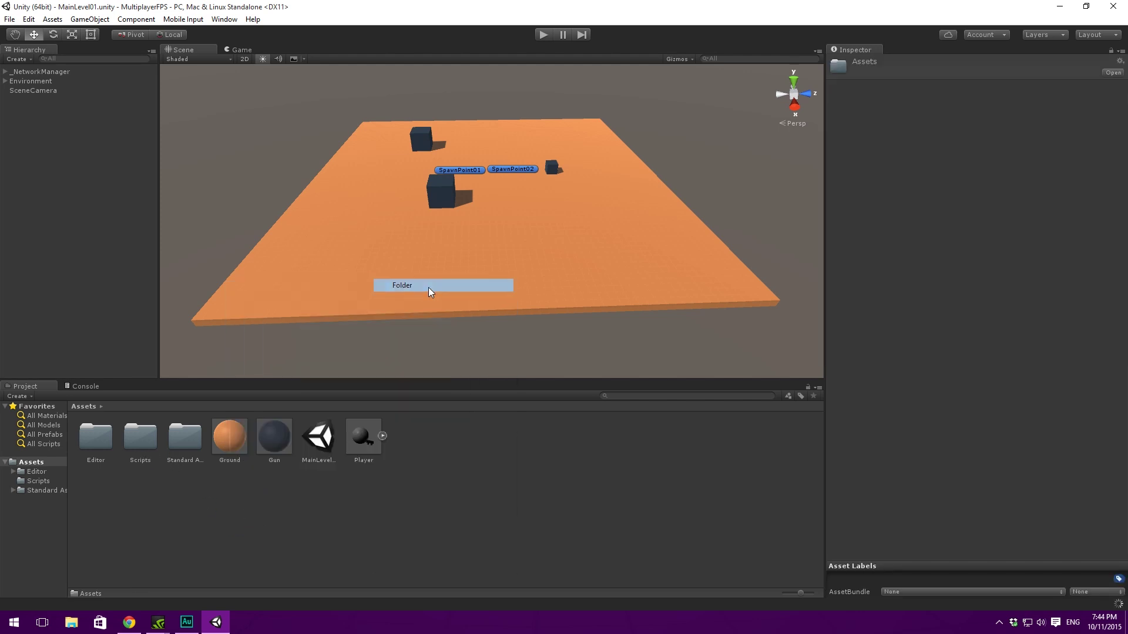
{"action": "key", "text": "BackSpace"}
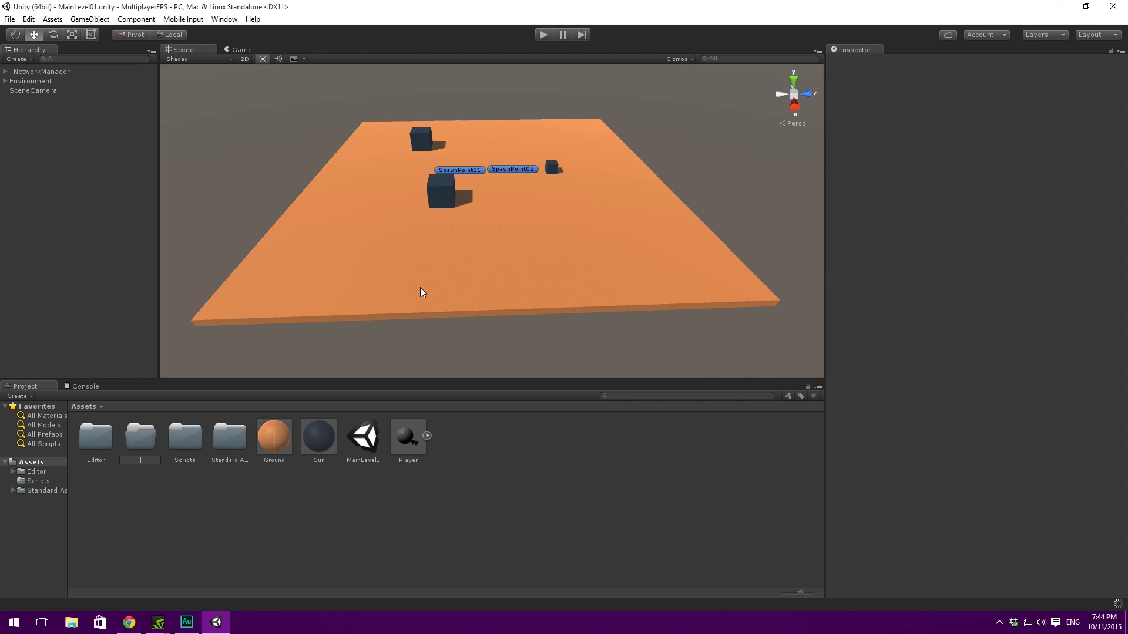
{"action": "type", "text": "Materials"}
{"action": "key", "text": "Return"}
Step: Move the Ground and Gun materials into the Materials folder
{"action": "left_click", "coordinate": [290, 438]}
{"action": "left_click", "coordinate": [296, 481]}
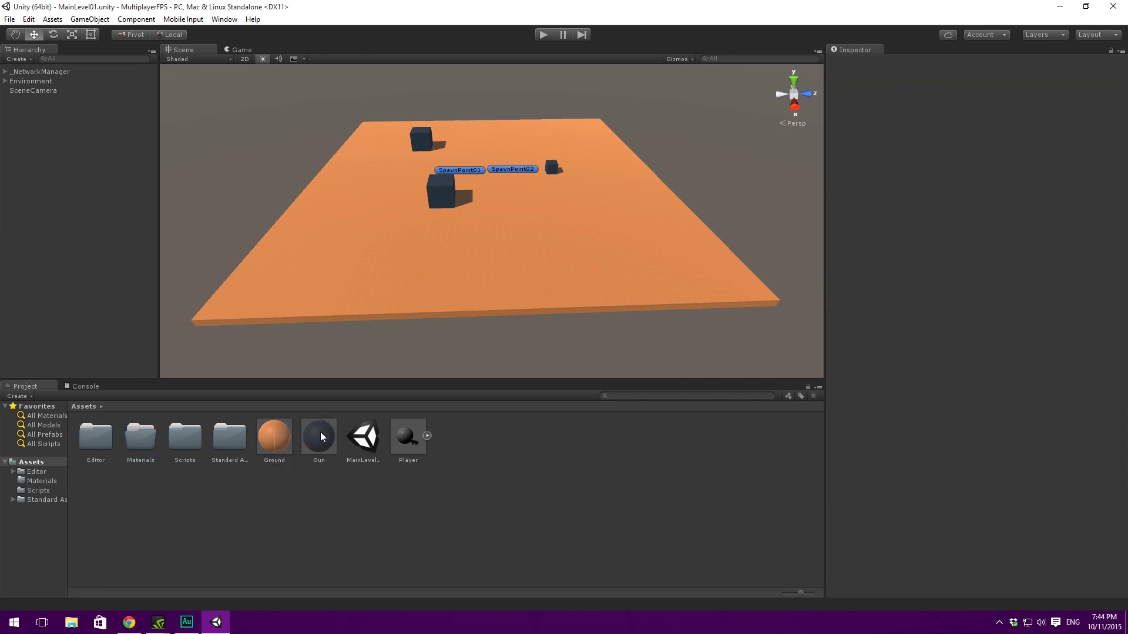
{"action": "left_click", "coordinate": [262, 433]}
{"action": "left_click", "coordinate": [322, 436], "text": "ctrl"}
{"action": "left_click_drag", "start_coordinate": [322, 436], "coordinate": [141, 440]}
{"action": "left_click", "coordinate": [361, 497]}
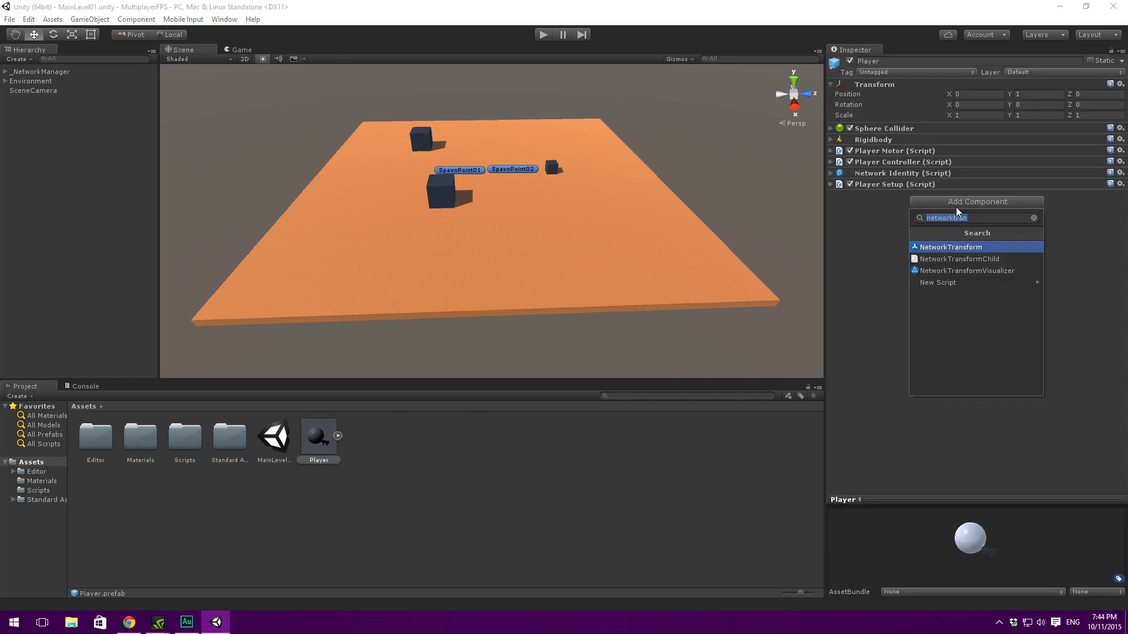
Step: Pick NetworkTransform from the Add Component search to attach it to Player
{"action": "left_click", "coordinate": [967, 248]}
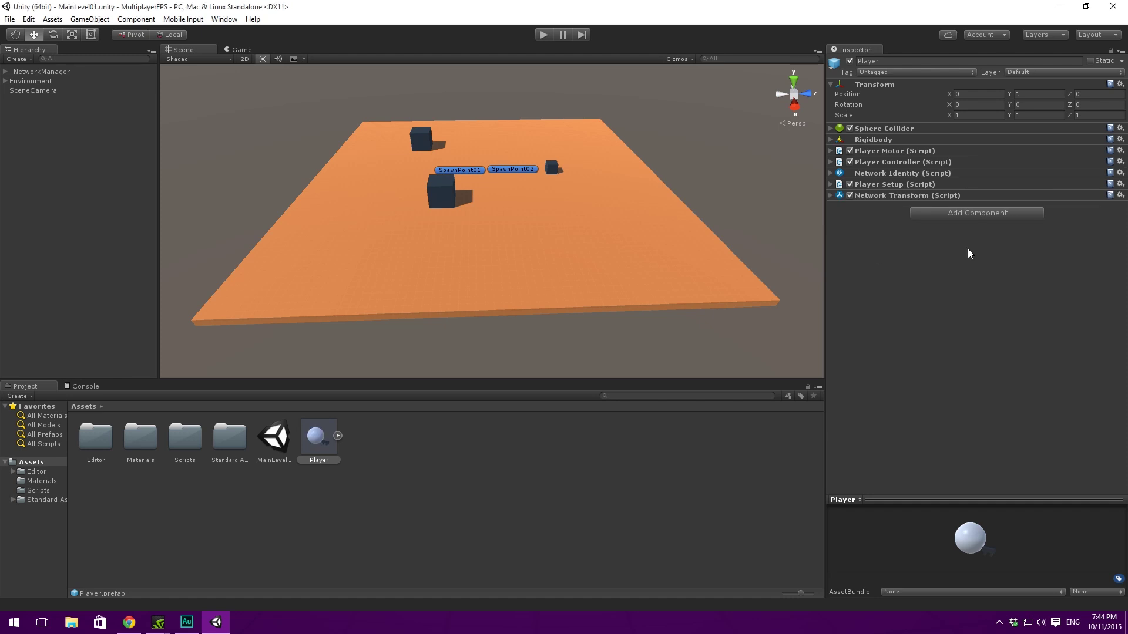
Step: Unfold the Network Transform (Script) component in the Player's Inspector
{"action": "left_click", "coordinate": [900, 195]}
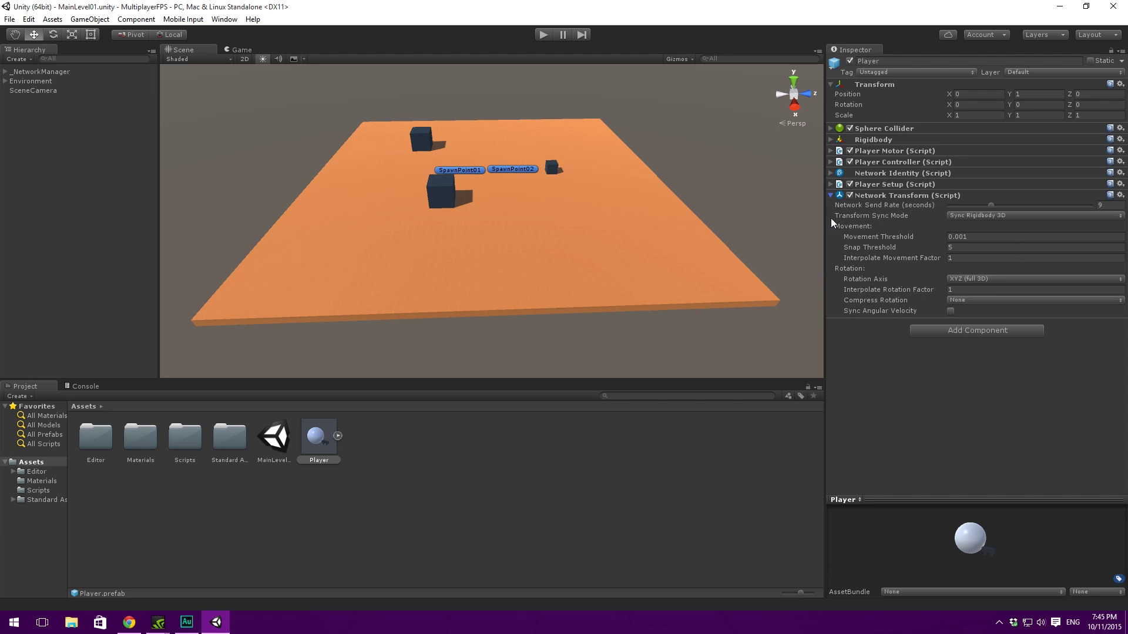
{"action": "left_click_drag", "start_coordinate": [993, 207], "coordinate": [1035, 207]}
{"action": "key", "text": "Return"}
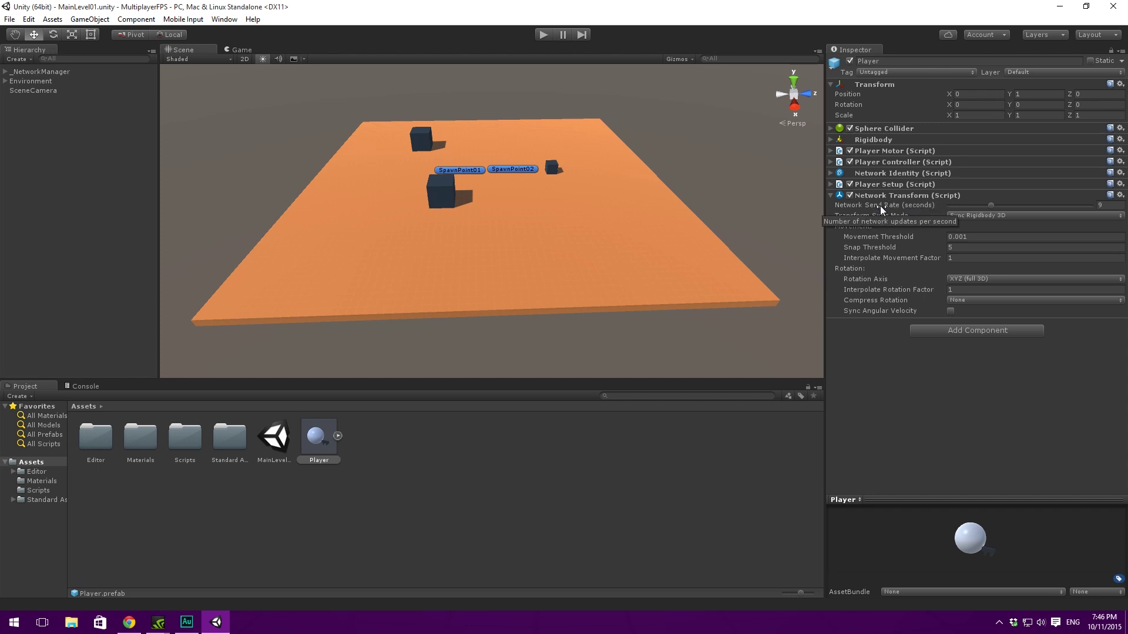
{"action": "left_click", "coordinate": [996, 216]}
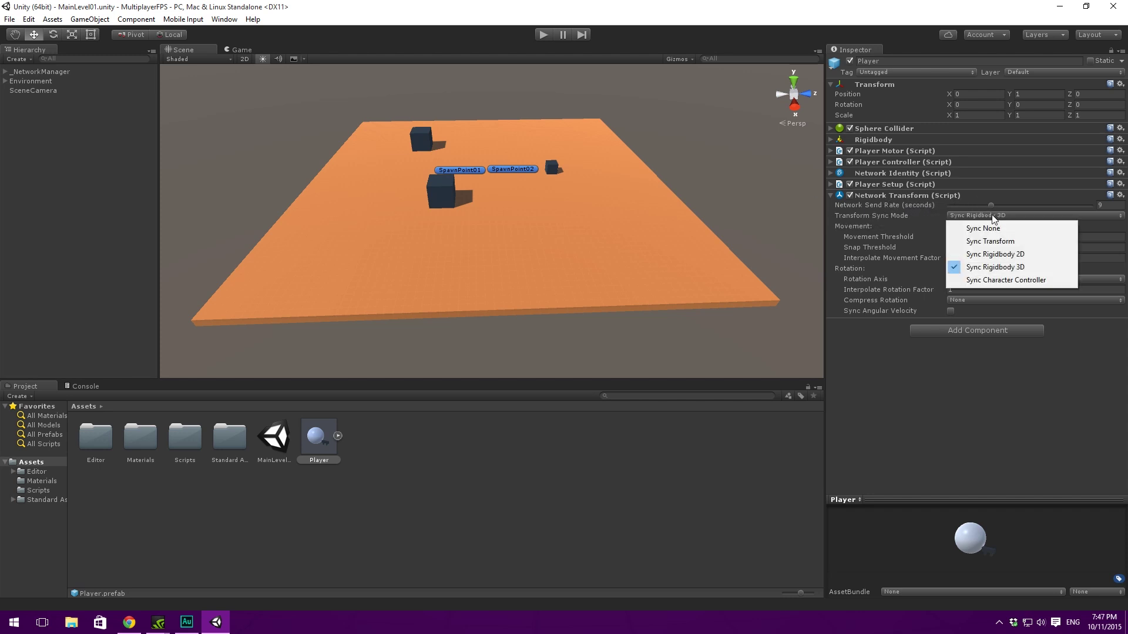
{"action": "left_click", "coordinate": [1016, 267]}
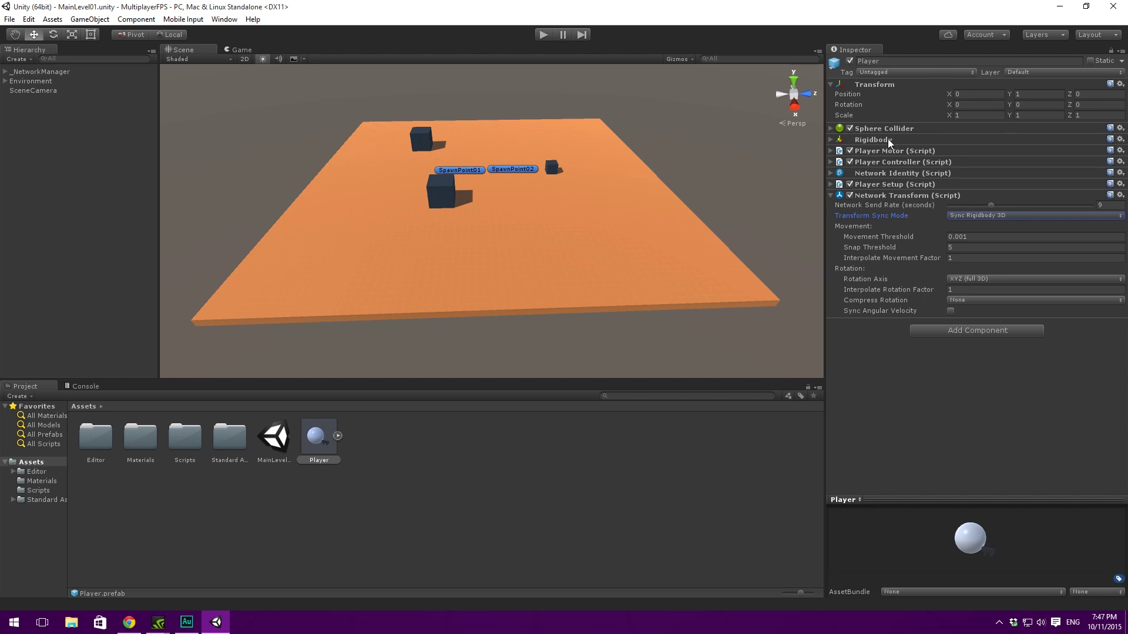
{"action": "left_click", "coordinate": [999, 216]}
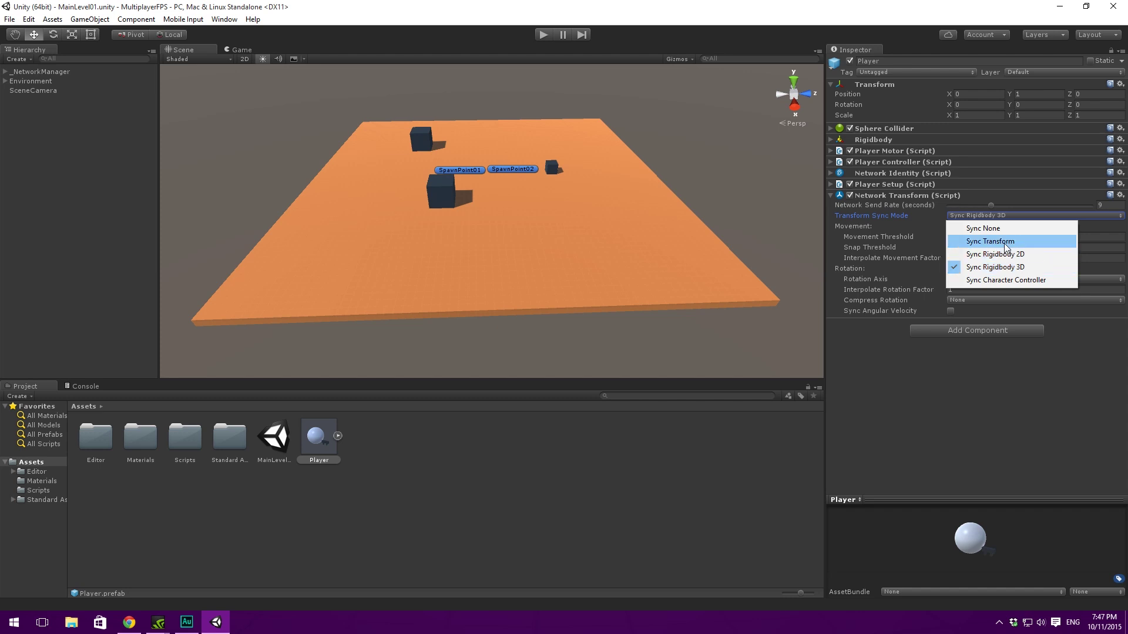
{"action": "left_click", "coordinate": [969, 450]}
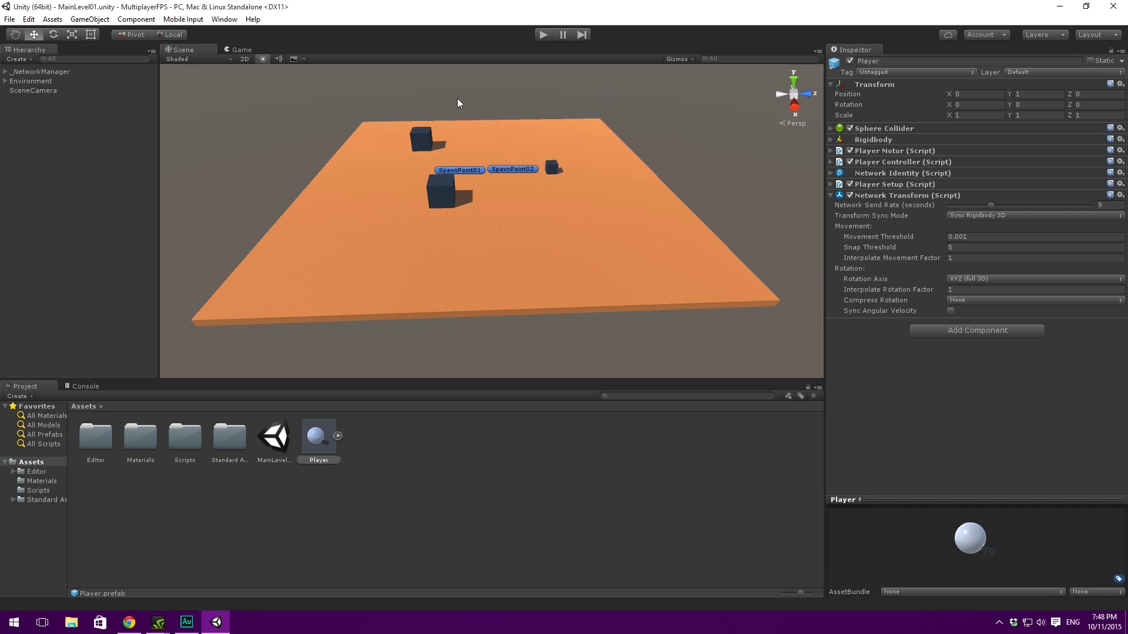
Step: Set Interpolate Movement Factor to 0 and Rotation Axis to None on the Network Transform
{"action": "scroll", "coordinate": [501, 267], "scroll_direction": "down", "scroll_amount": 2}
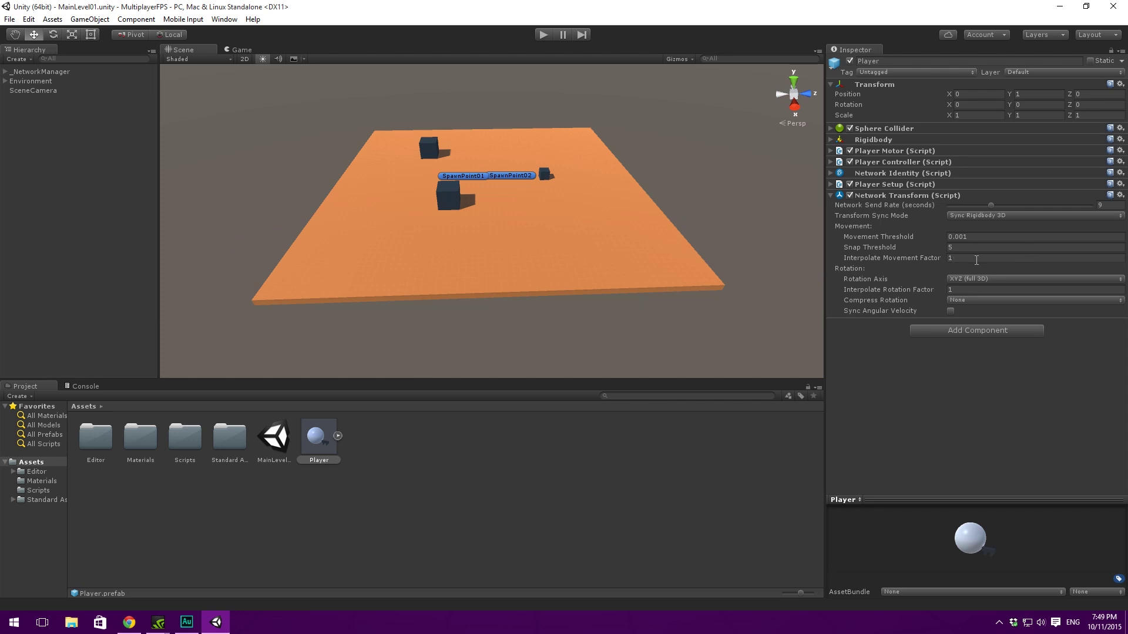
{"action": "left_click", "coordinate": [976, 260]}
{"action": "left_click", "coordinate": [984, 279]}
{"action": "left_click", "coordinate": [1007, 291]}
Step: In Player settings, disable the resolution dialog and make the build start windowed
{"action": "left_click", "coordinate": [30, 18]}
{"action": "mouse_move", "coordinate": [92, 312]}
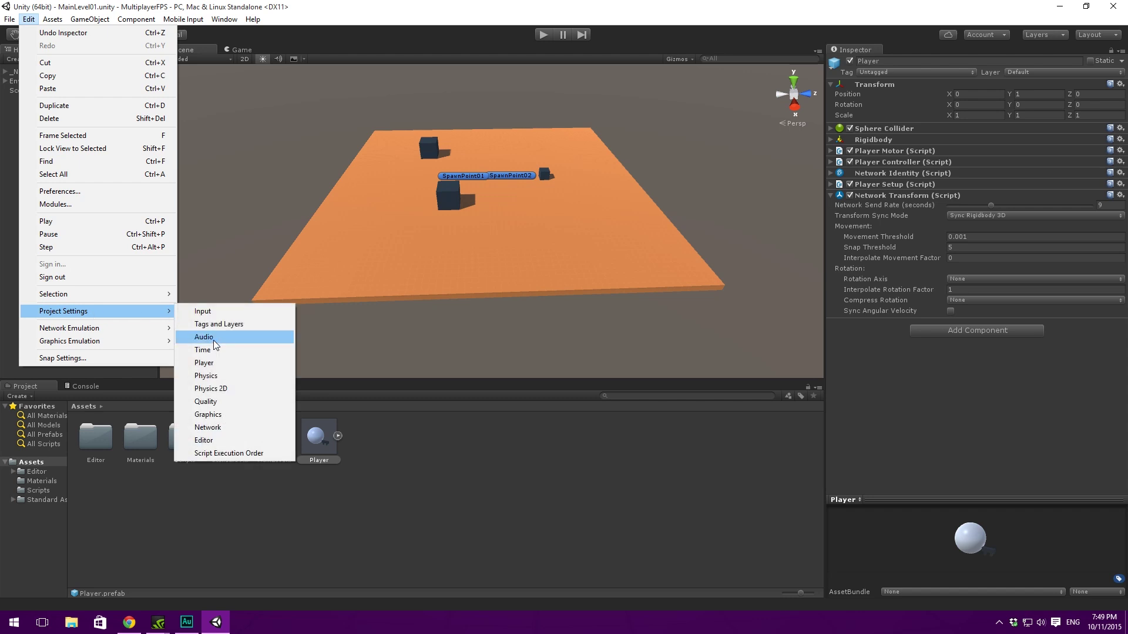
{"action": "left_click", "coordinate": [206, 363]}
{"action": "left_click", "coordinate": [910, 237]}
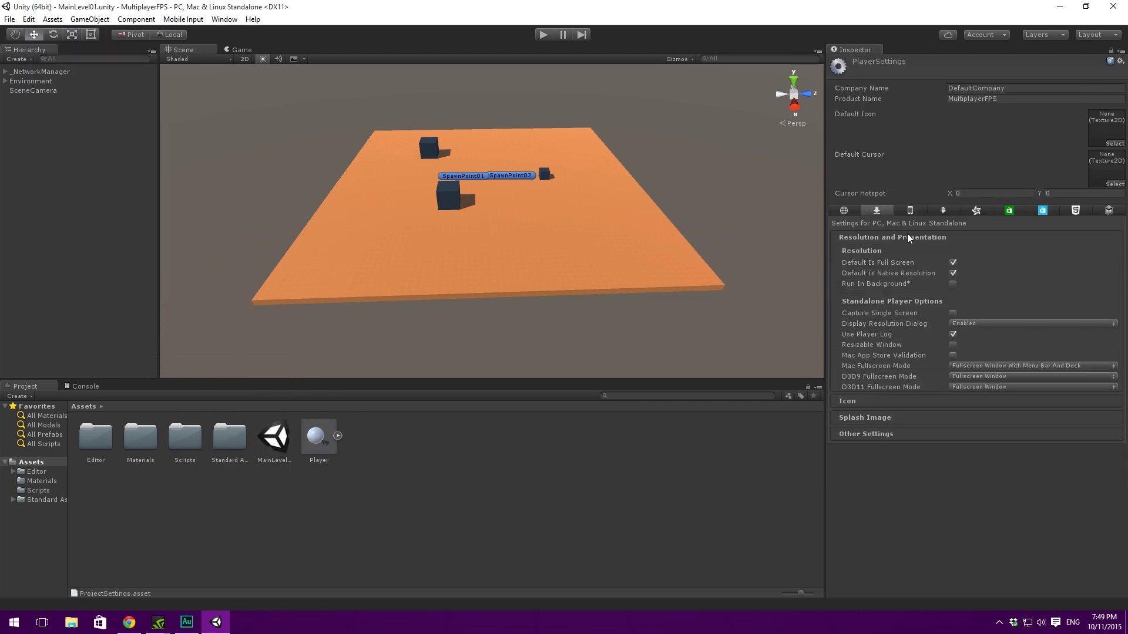
{"action": "left_click", "coordinate": [969, 323]}
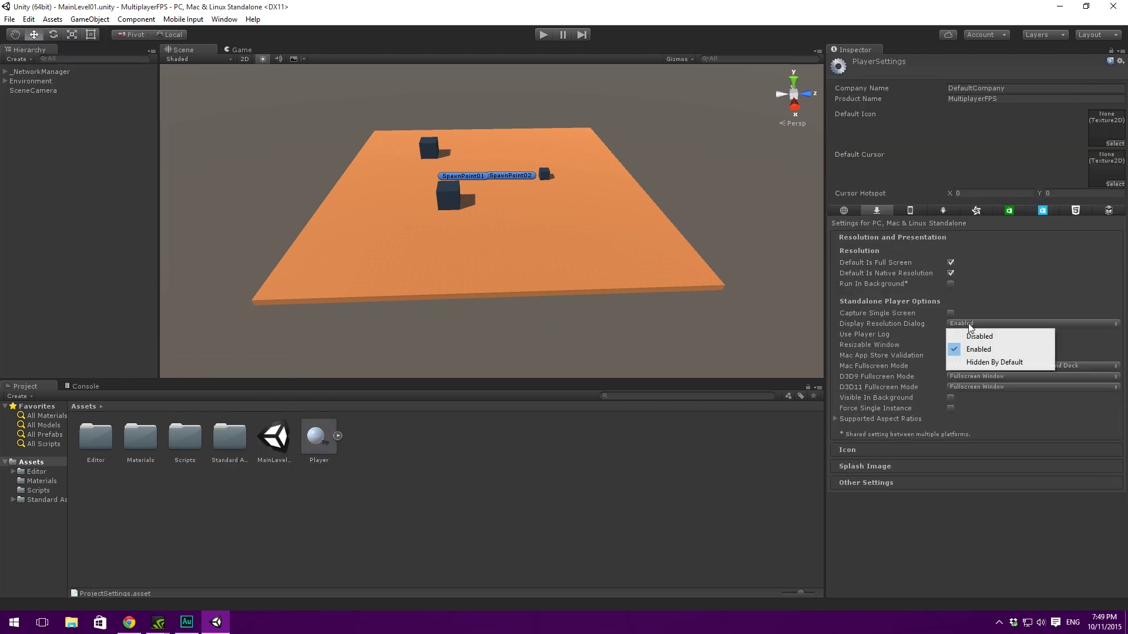
{"action": "left_click", "coordinate": [997, 336]}
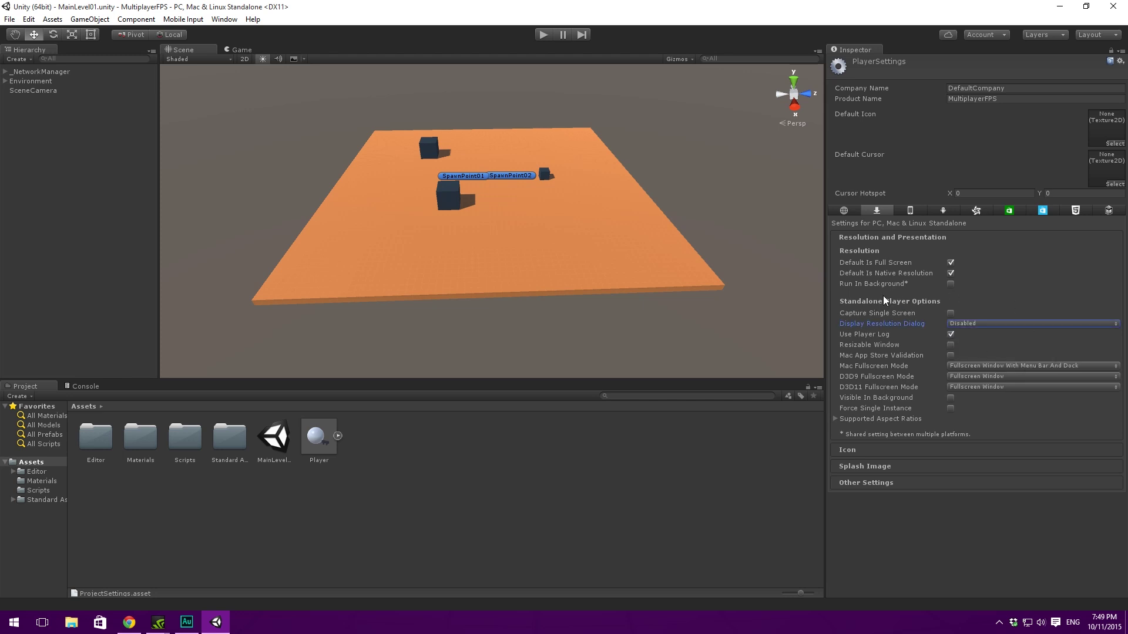
{"action": "left_click", "coordinate": [950, 263]}
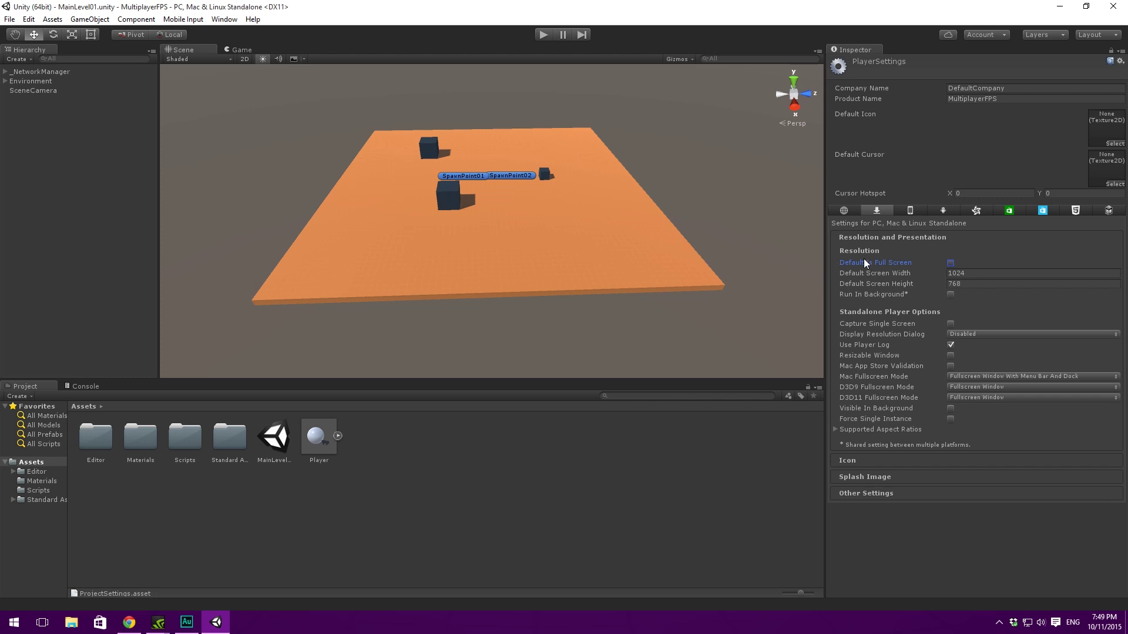
Step: Set the default screen width to 800 and height to 600
{"action": "left_click", "coordinate": [983, 275]}
{"action": "type", "text": "800"}
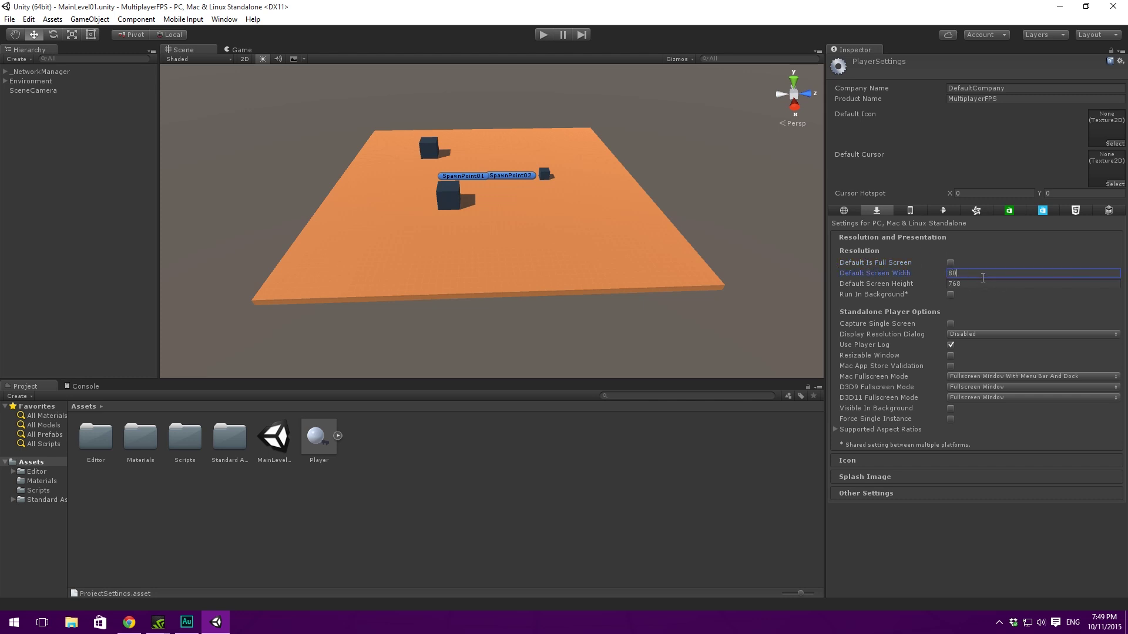
{"action": "key", "text": "Tab"}
{"action": "type", "text": "600"}
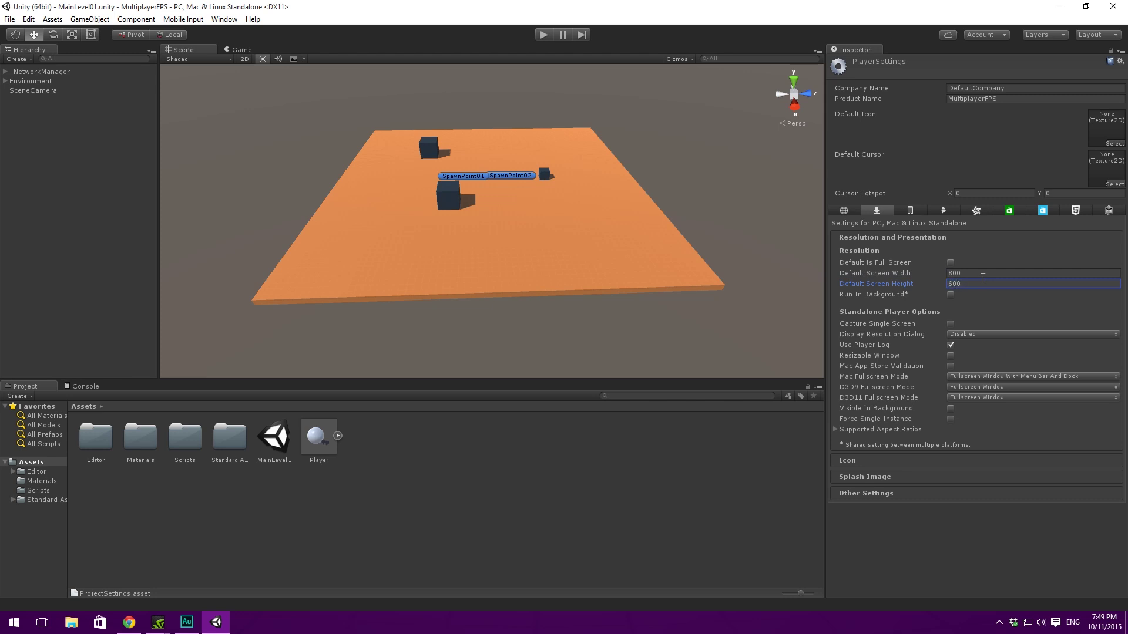
Step: Build and run the standalone game and move its window toward the lower right
{"action": "left_click", "coordinate": [903, 239]}
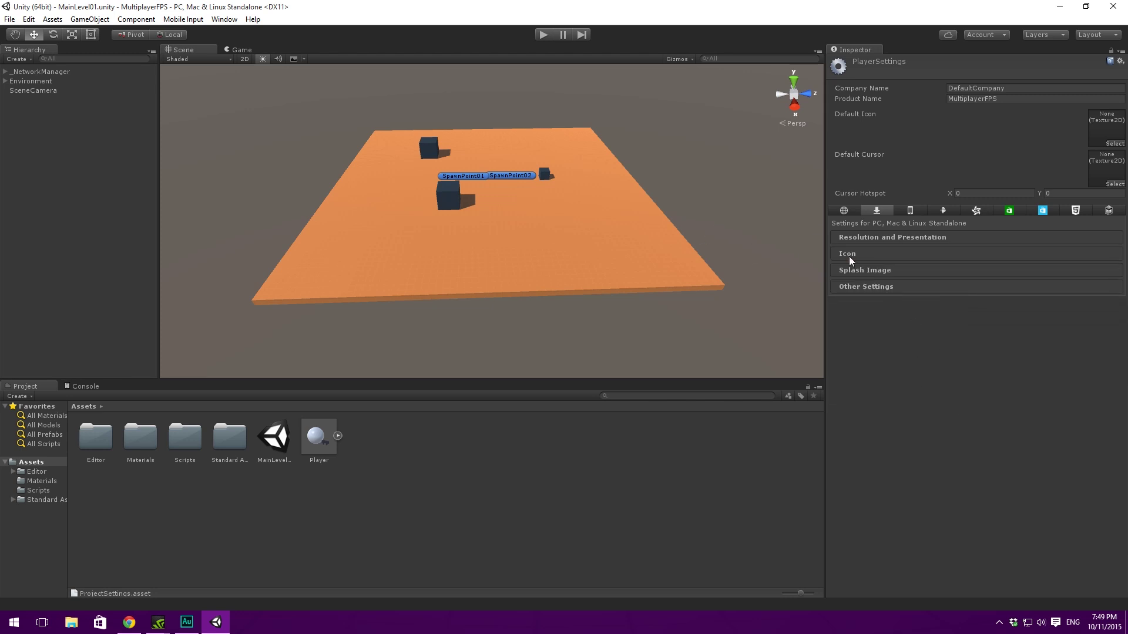
{"action": "left_click", "coordinate": [88, 182]}
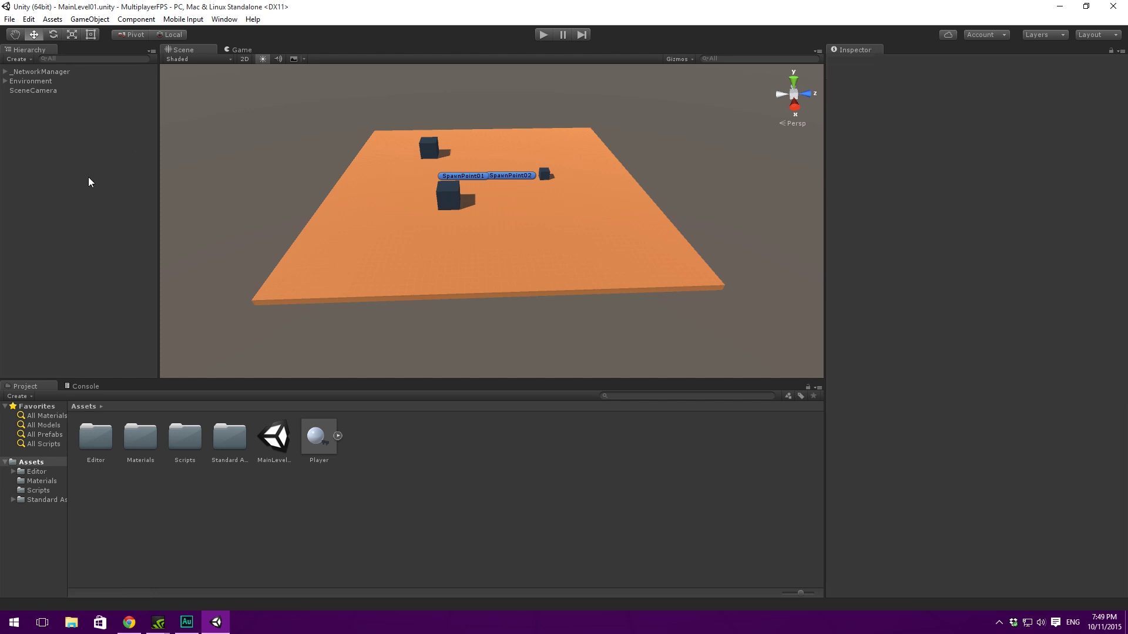
{"action": "key", "text": "ctrl+b"}
{"action": "left_click_drag", "start_coordinate": [478, 141], "coordinate": [757, 212]}
Step: Dock the Scene view right of the Game view and adjust the splitter between them
{"action": "left_click", "coordinate": [494, 56]}
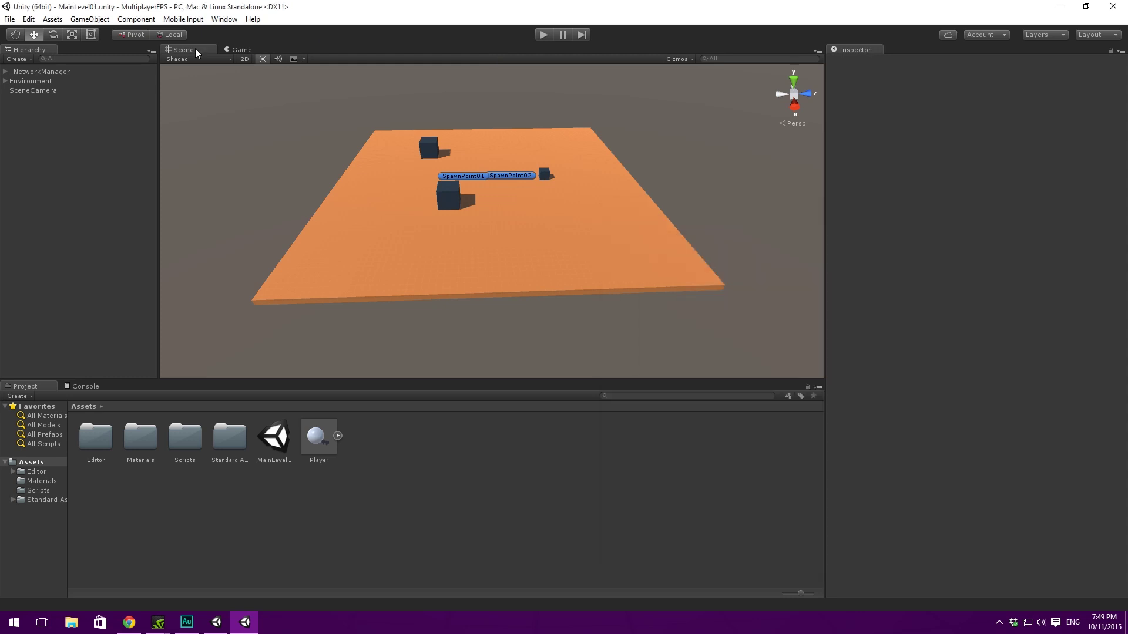
{"action": "left_click_drag", "start_coordinate": [183, 50], "coordinate": [725, 168]}
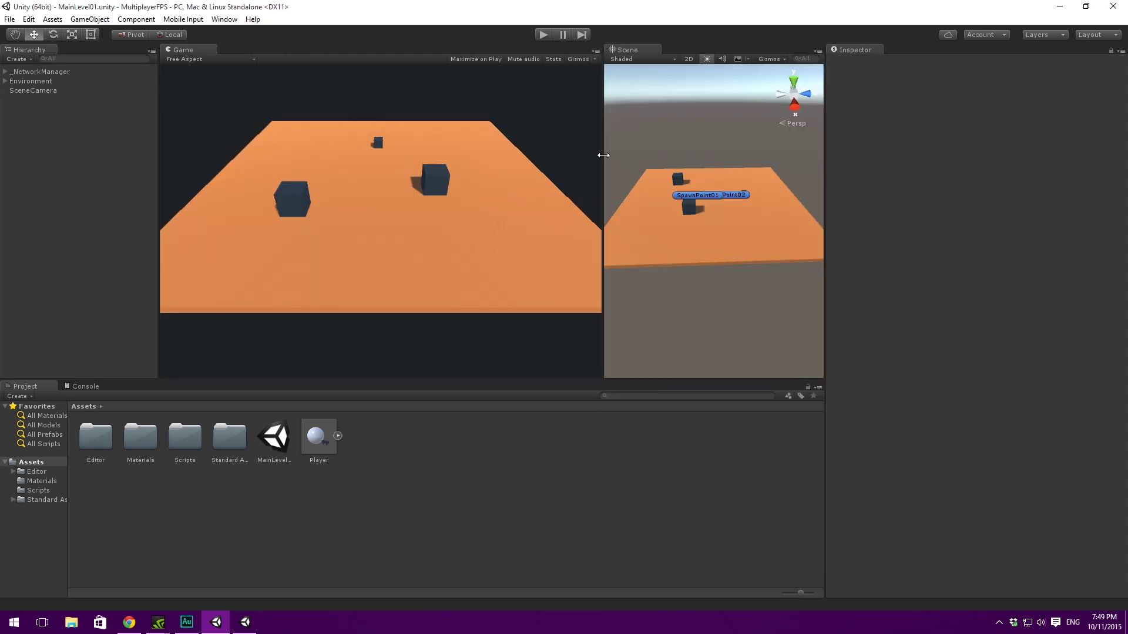
{"action": "left_click_drag", "start_coordinate": [604, 155], "coordinate": [523, 179]}
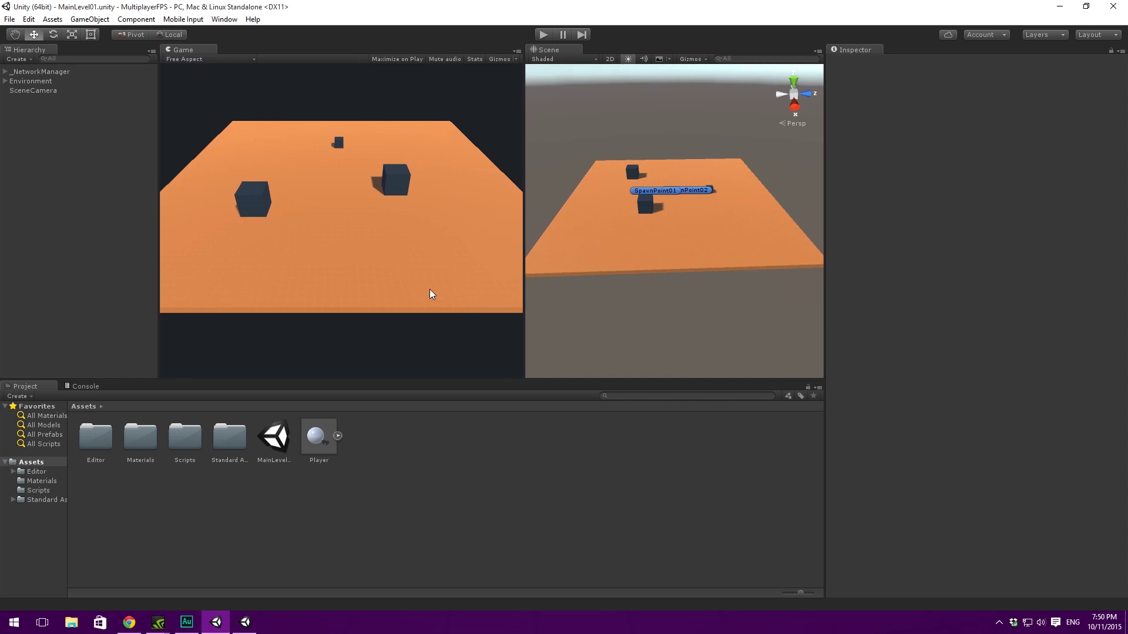
{"action": "key", "text": "alt+Tab"}
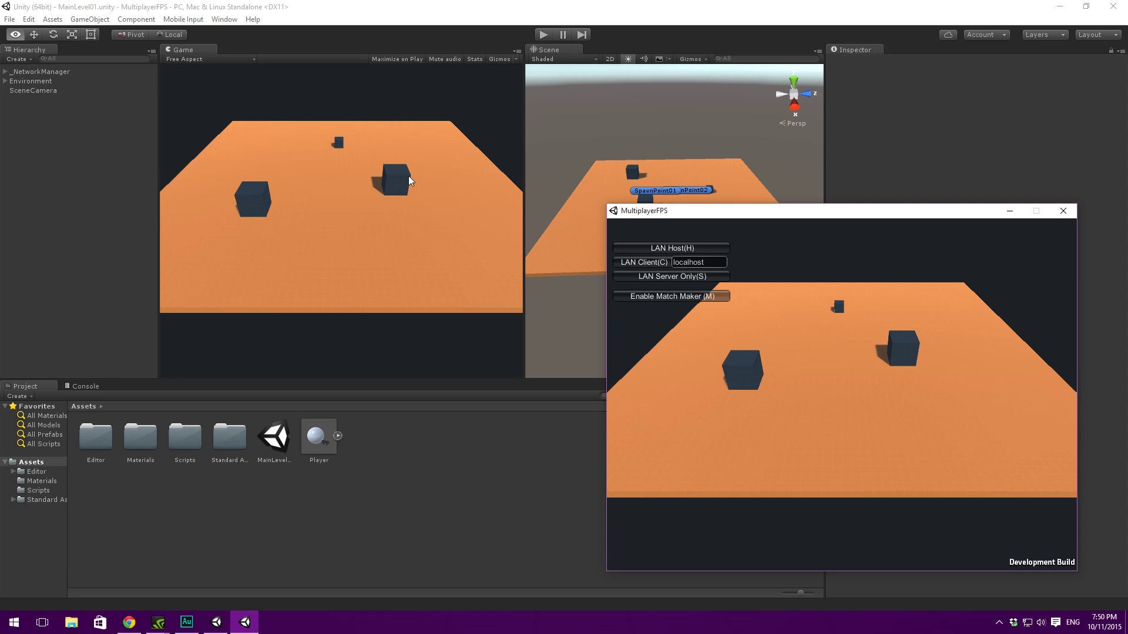
{"action": "left_click", "coordinate": [369, 156]}
{"action": "left_click_drag", "start_coordinate": [521, 199], "coordinate": [540, 200]}
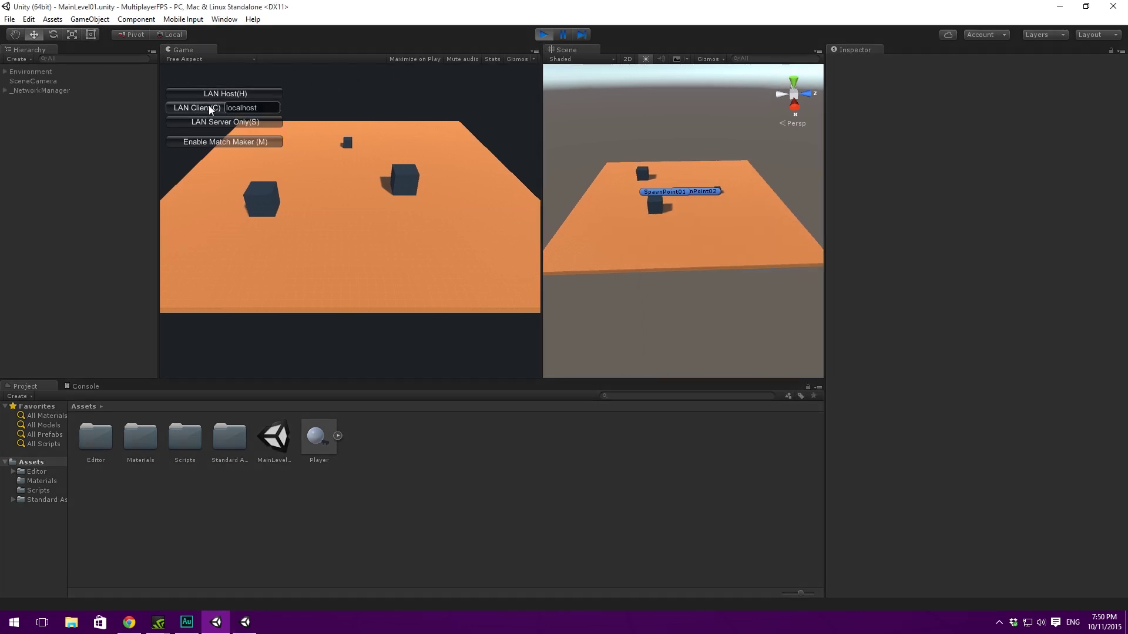
Step: Start the editor as LAN Host and bring the standalone MultiplayerFPS window forward
{"action": "left_click", "coordinate": [227, 94]}
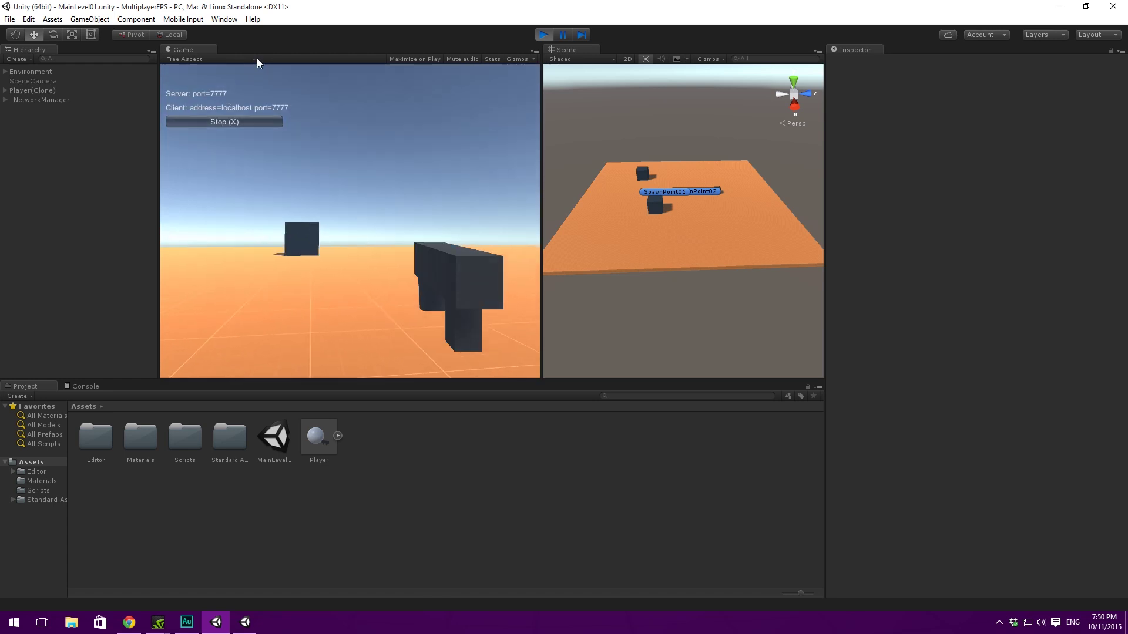
{"action": "left_click", "coordinate": [224, 20]}
{"action": "key", "text": "Escape"}
{"action": "key", "text": "alt+Tab"}
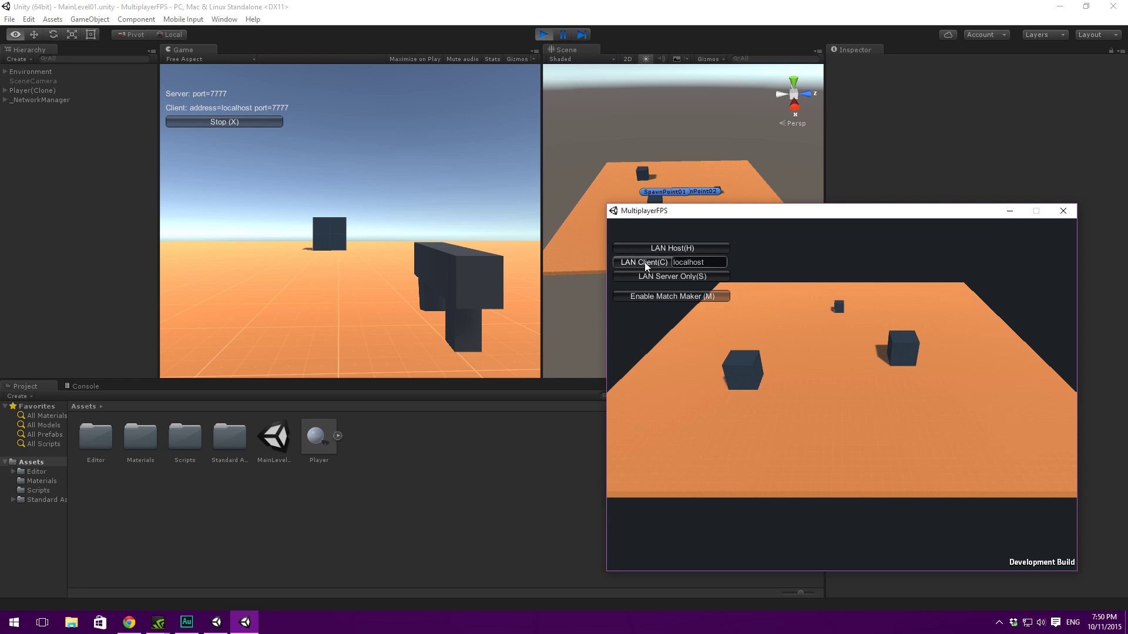
Step: Join the host from the standalone build as a LAN client on localhost port 7777
{"action": "left_click", "coordinate": [645, 262]}
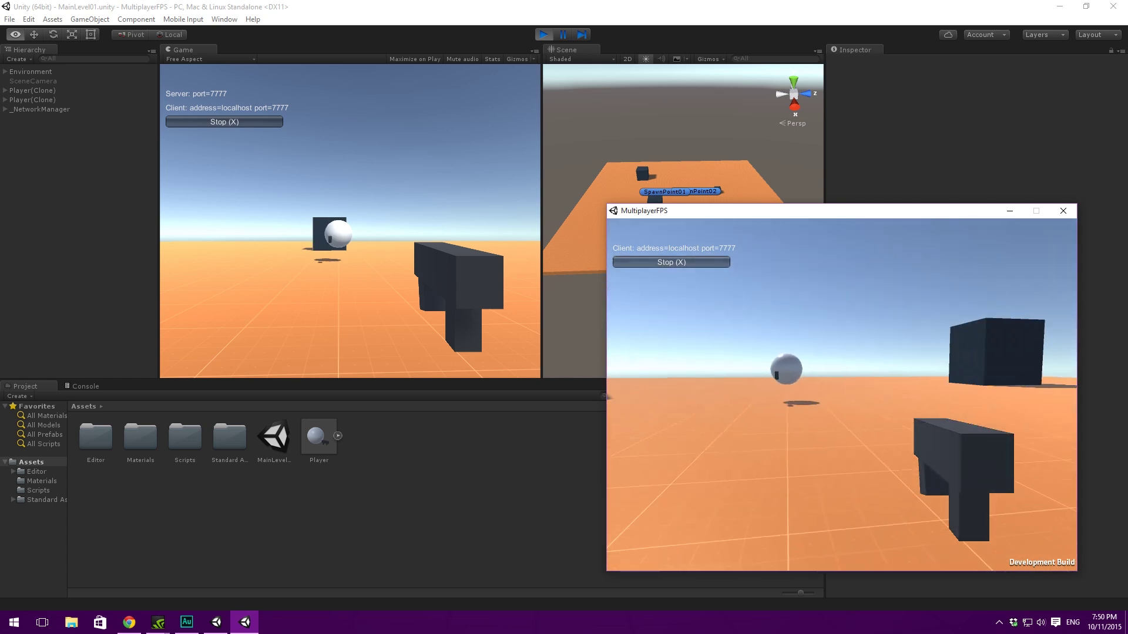
Step: Strafe the client player left and right with A and D to test syncing
{"action": "key", "text": "a"}
{"action": "key", "text": "d"}
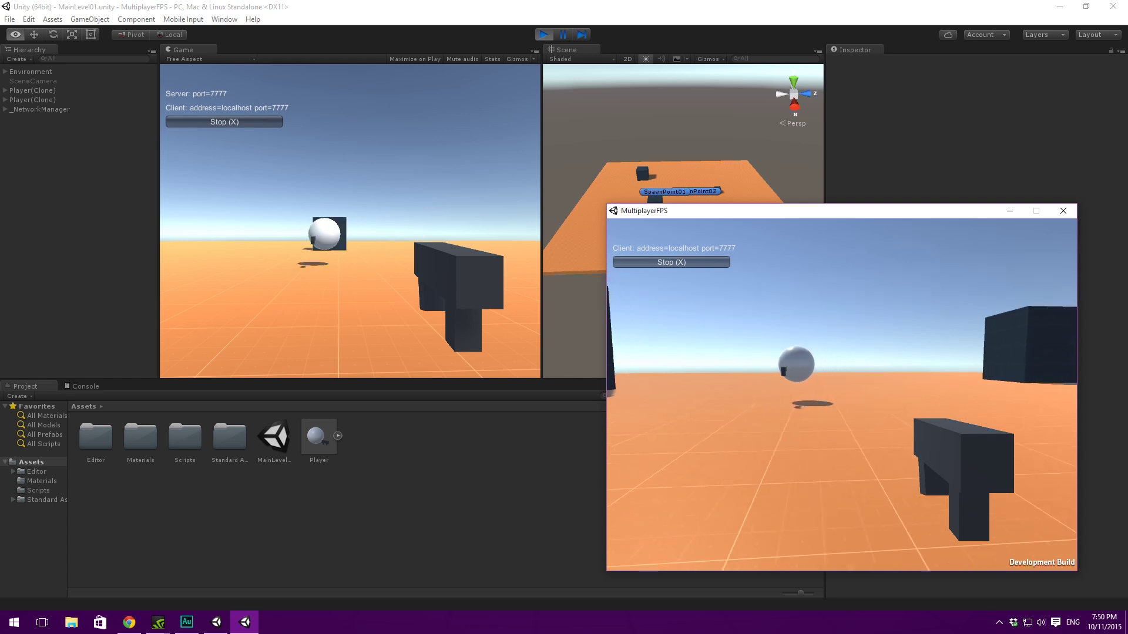
{"action": "key", "text": "a"}
{"action": "key", "text": "d"}
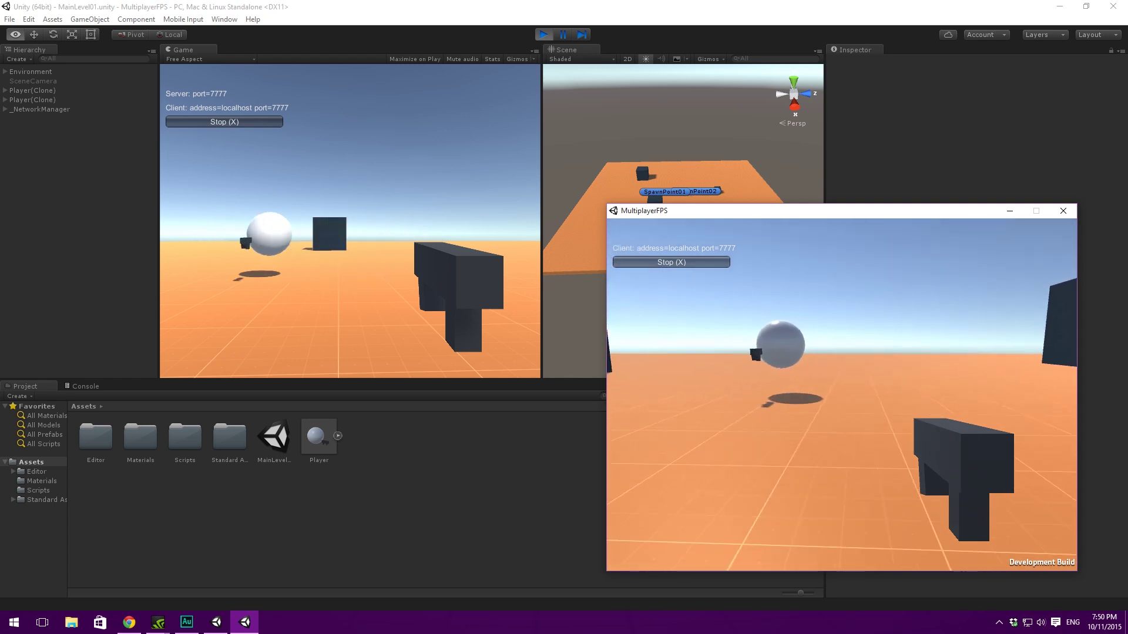
{"action": "key", "text": "a"}
{"action": "key", "text": "d"}
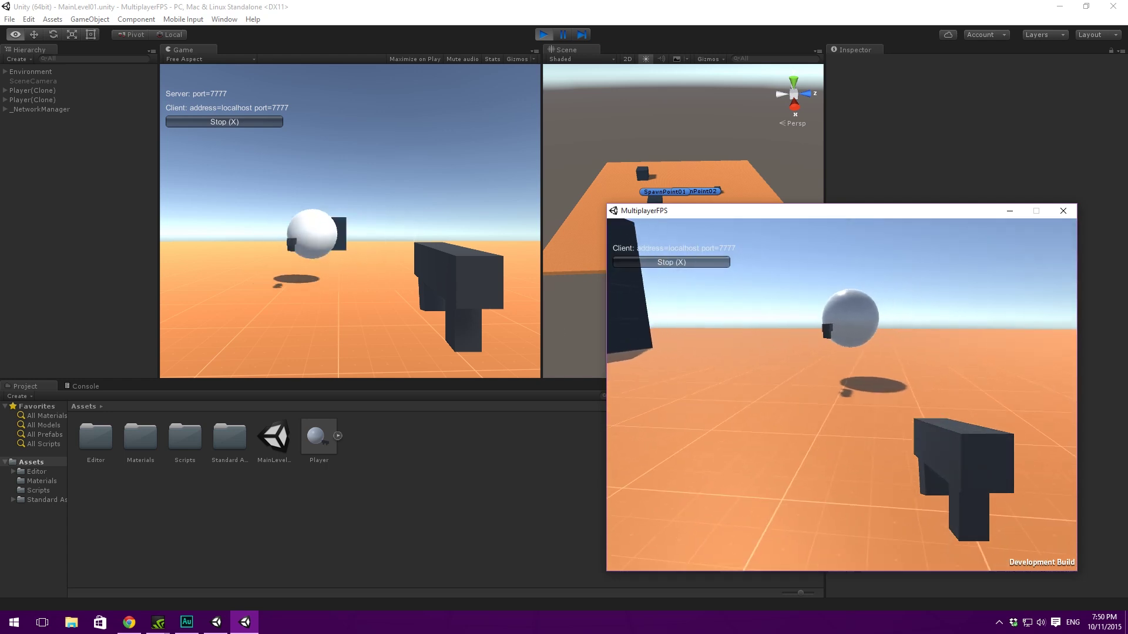
Step: Back in the editor, zoom the Scene view toward both player spheres at the spawn points
{"action": "left_click", "coordinate": [598, 279]}
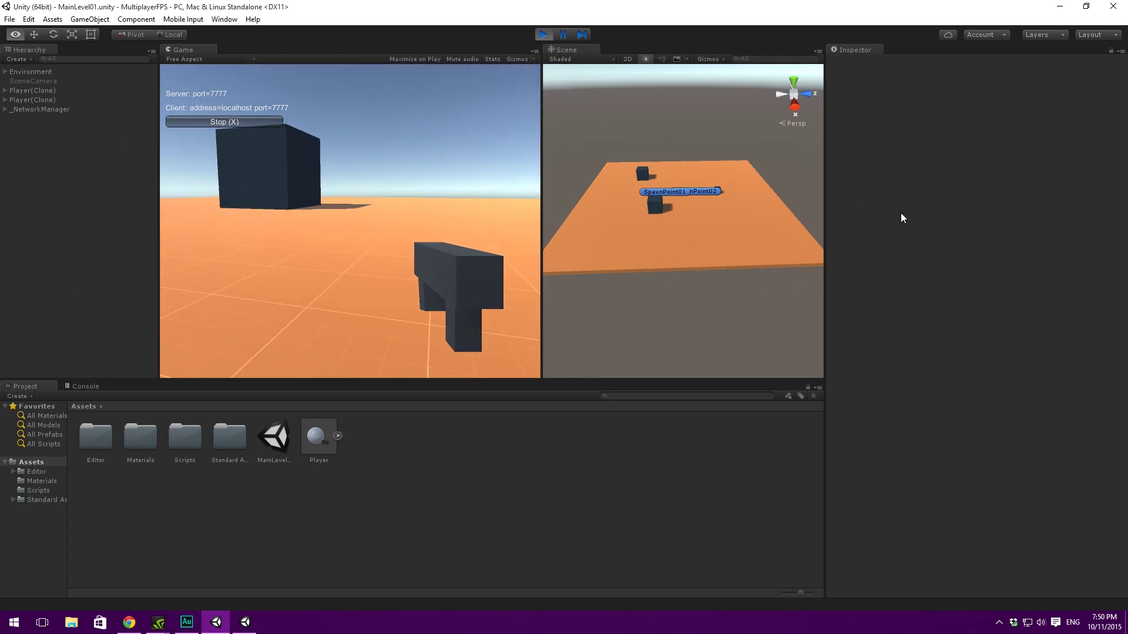
{"action": "scroll", "coordinate": [658, 179], "scroll_direction": "up", "scroll_amount": 5}
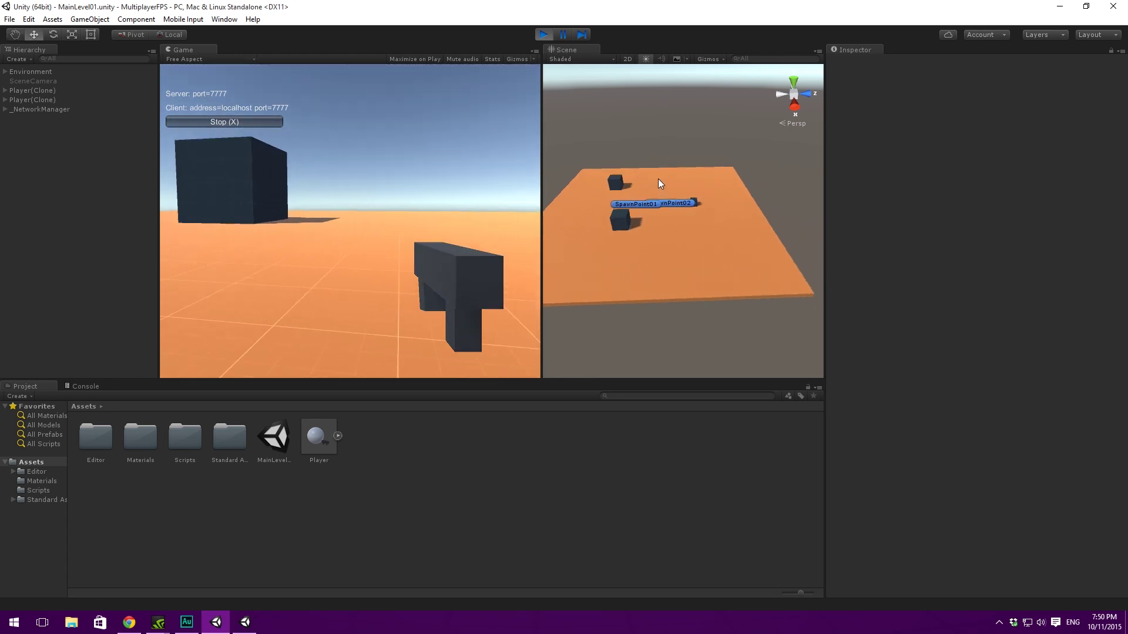
{"action": "scroll", "coordinate": [709, 212], "scroll_direction": "up", "scroll_amount": 8}
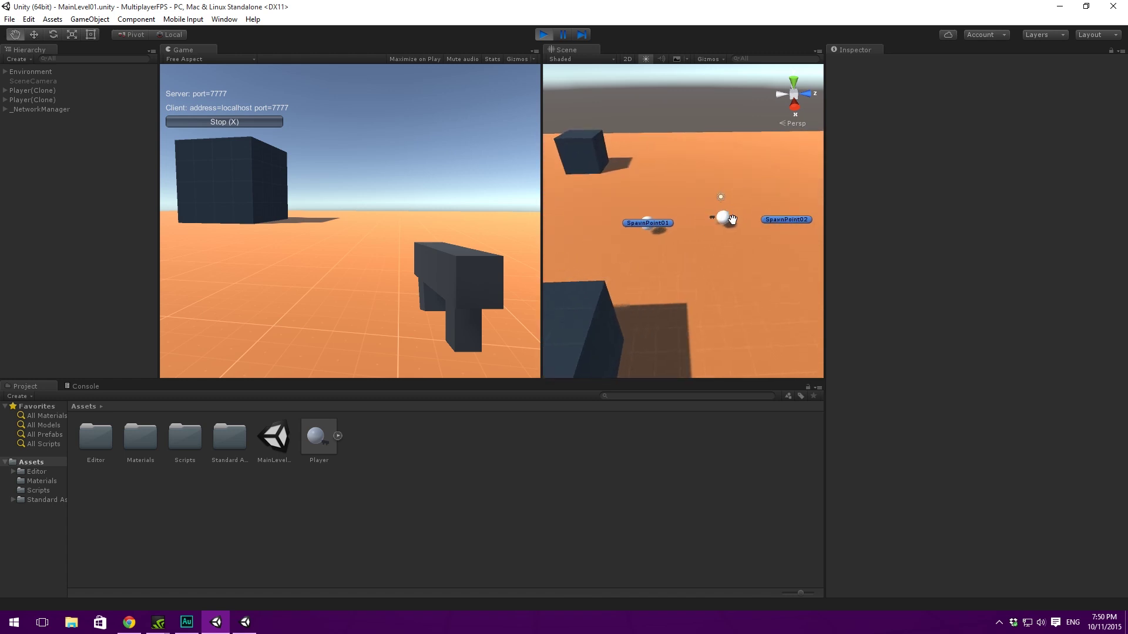
{"action": "scroll", "coordinate": [705, 215], "scroll_direction": "up", "scroll_amount": 5}
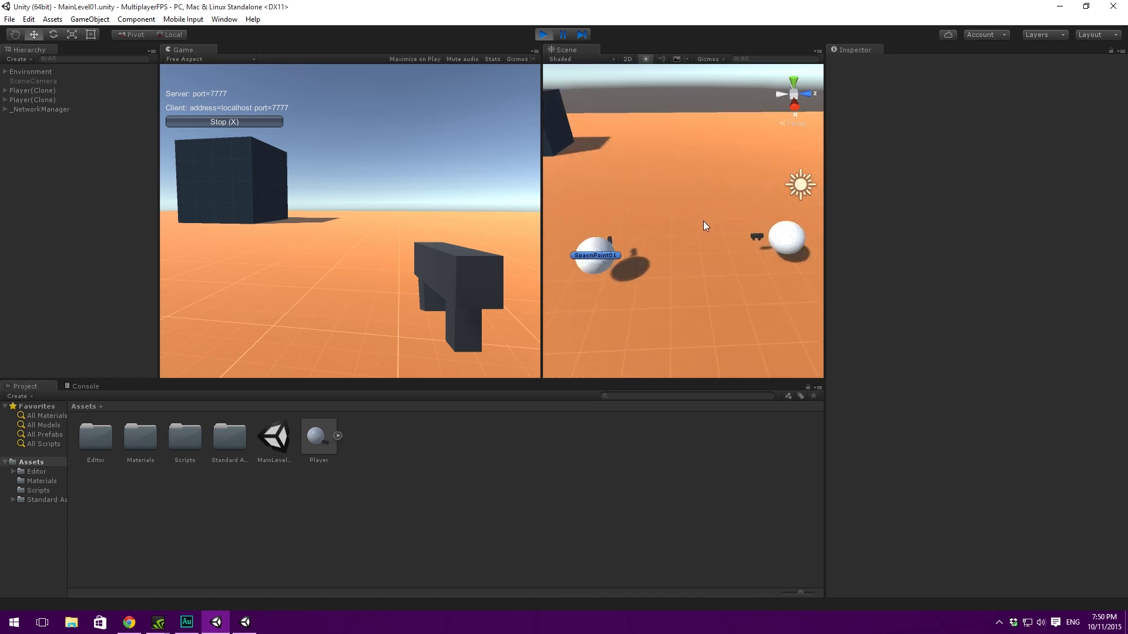
{"action": "scroll", "coordinate": [686, 199], "scroll_direction": "down", "scroll_amount": 3}
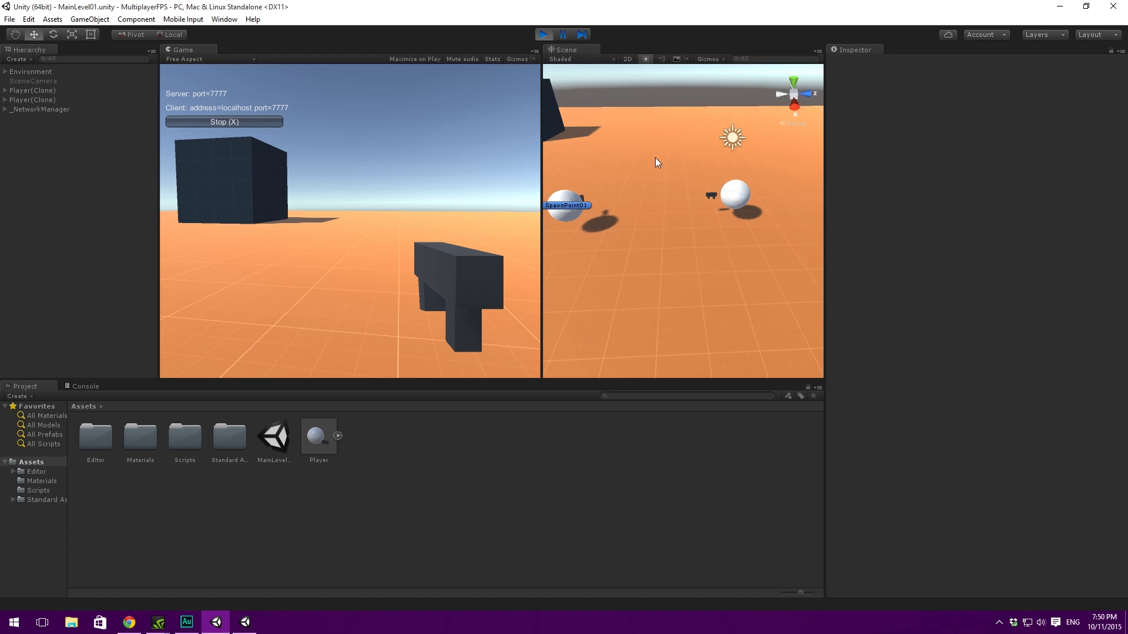
Step: Compare the network info of the local and remote Player(Clone) objects
{"action": "scroll", "coordinate": [655, 157], "scroll_direction": "up", "scroll_amount": 2}
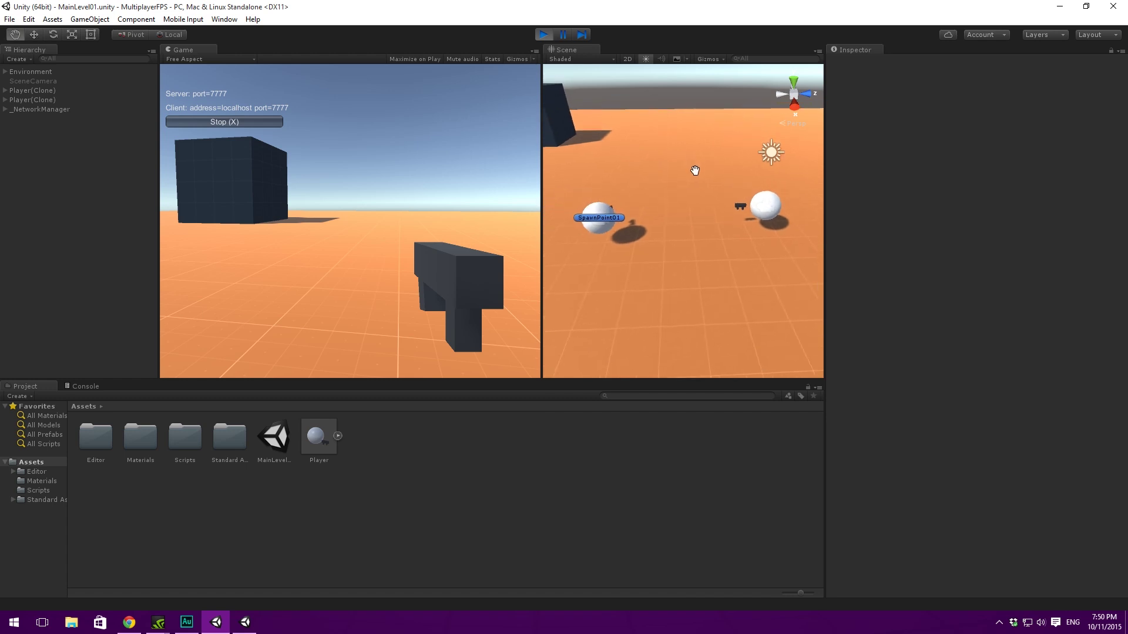
{"action": "left_click", "coordinate": [36, 90]}
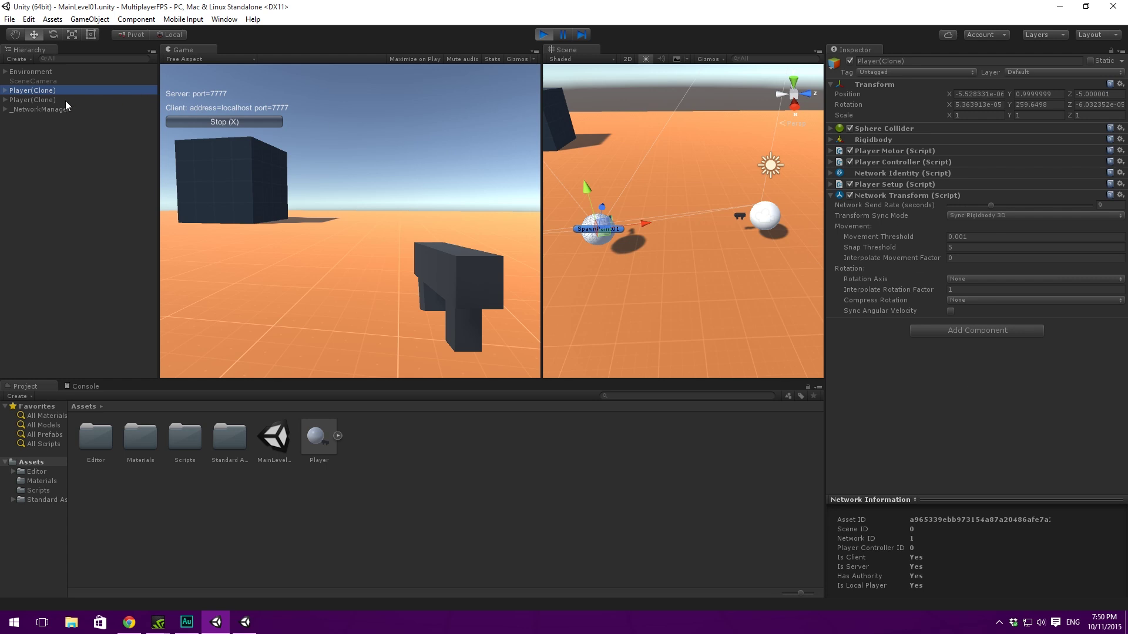
{"action": "left_click", "coordinate": [45, 100]}
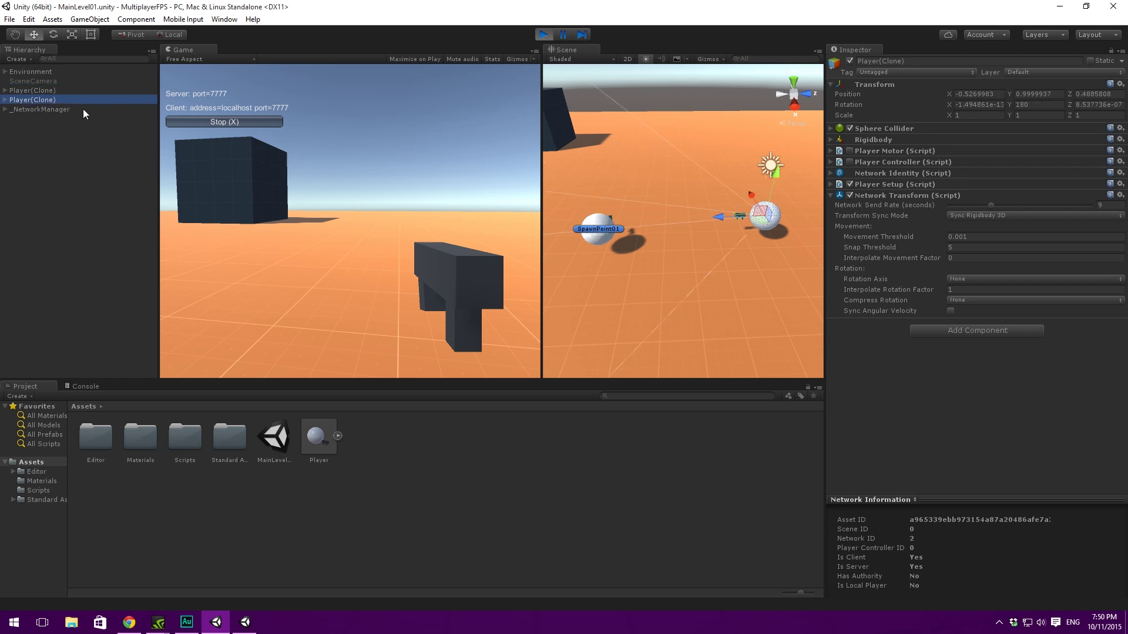
{"action": "key", "text": "alt+Tab"}
{"action": "key", "text": "alt+Tab"}
{"action": "left_click", "coordinate": [14, 90]}
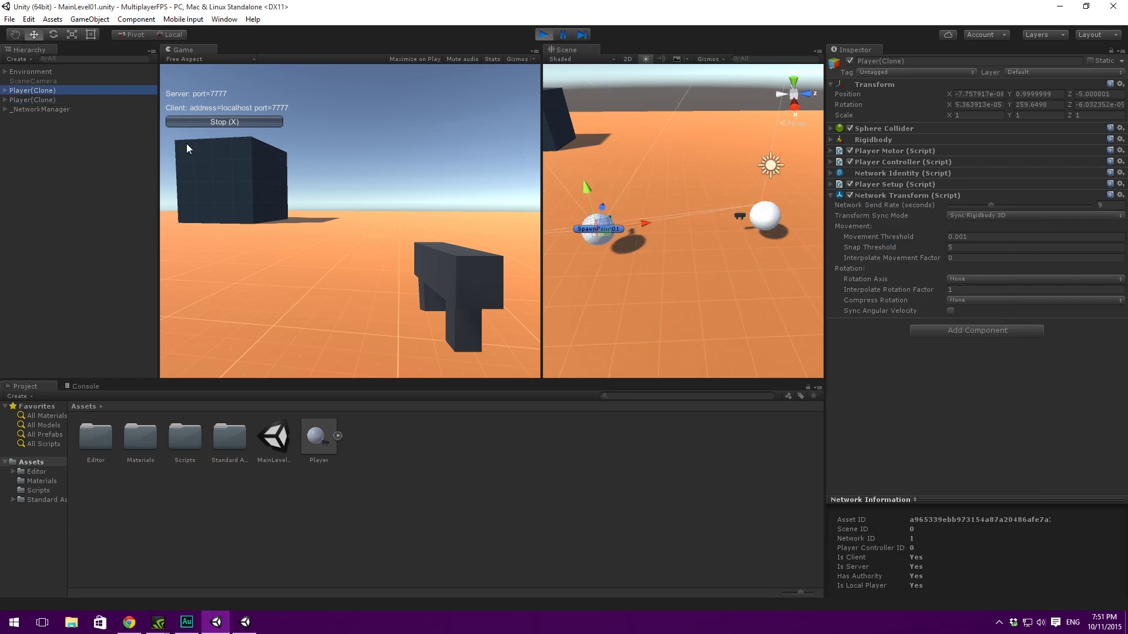
{"action": "left_click", "coordinate": [51, 99]}
Step: Set the remote Player(Clone)'s Network Transform Interpolate Movement Factor to 1
{"action": "right_click_drag", "start_coordinate": [715, 221], "coordinate": [721, 191]}
{"action": "left_click", "coordinate": [988, 260]}
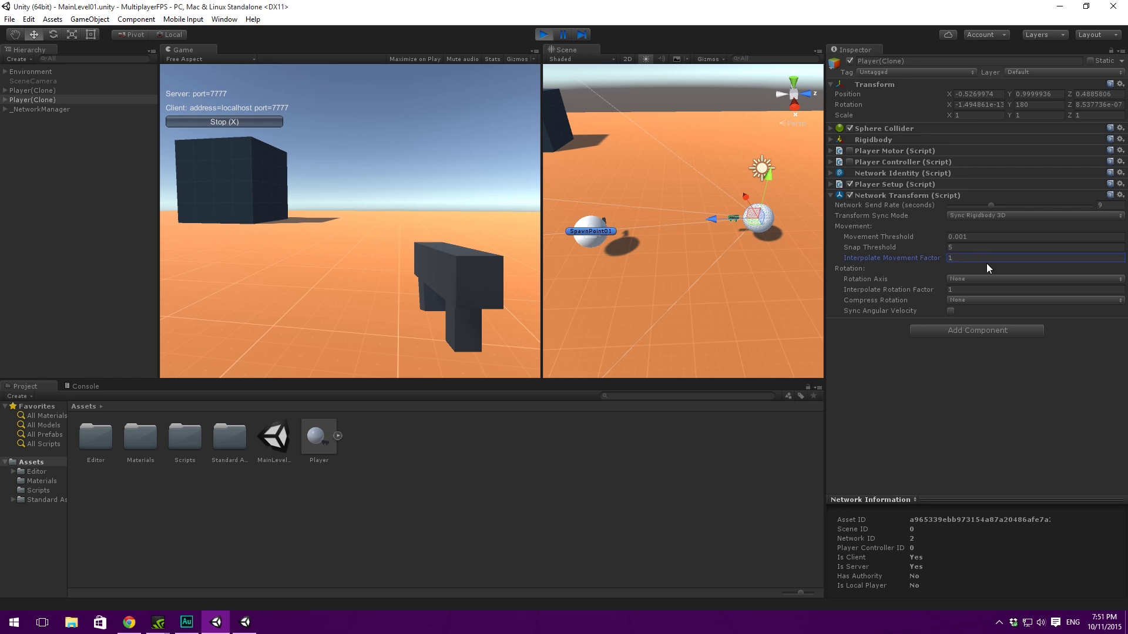
{"action": "key", "text": "Return"}
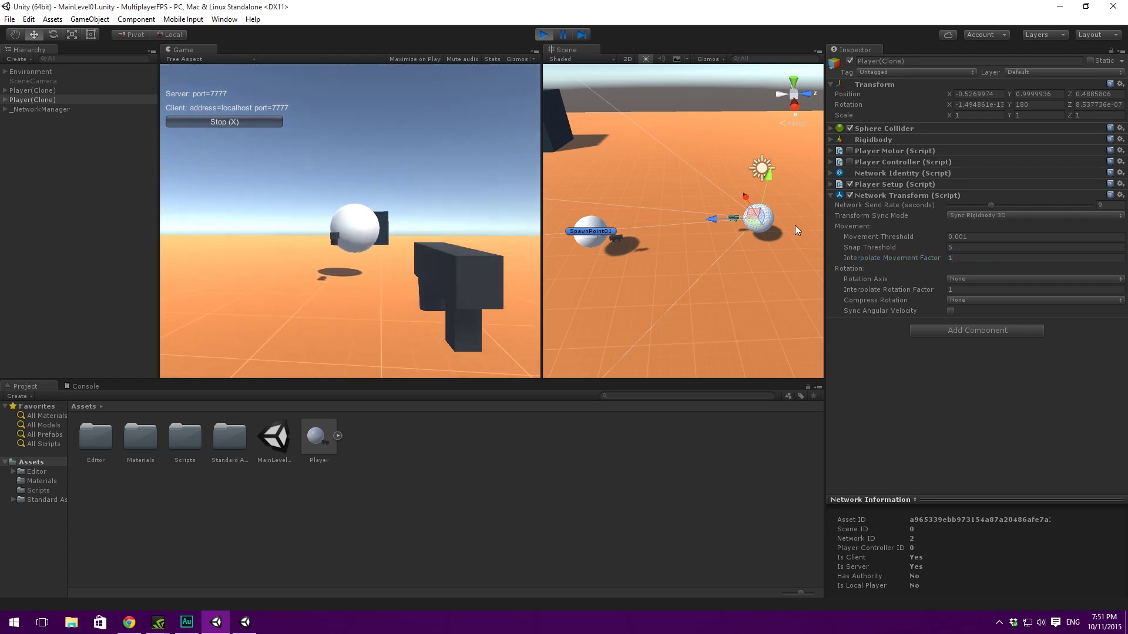
Step: Switch to the standalone MultiplayerFPS build to move the client player
{"action": "key", "text": "alt+Tab"}
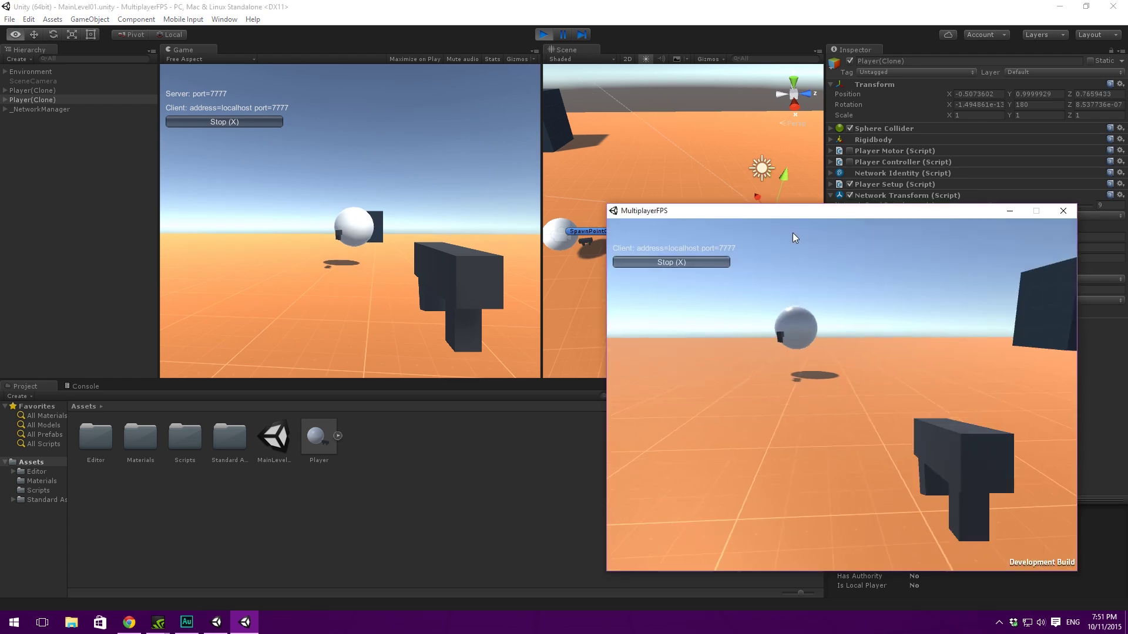
Step: Walk the client player around with W, A, S and D to check movement smoothness
{"action": "key", "text": "a"}
{"action": "key", "text": "w"}
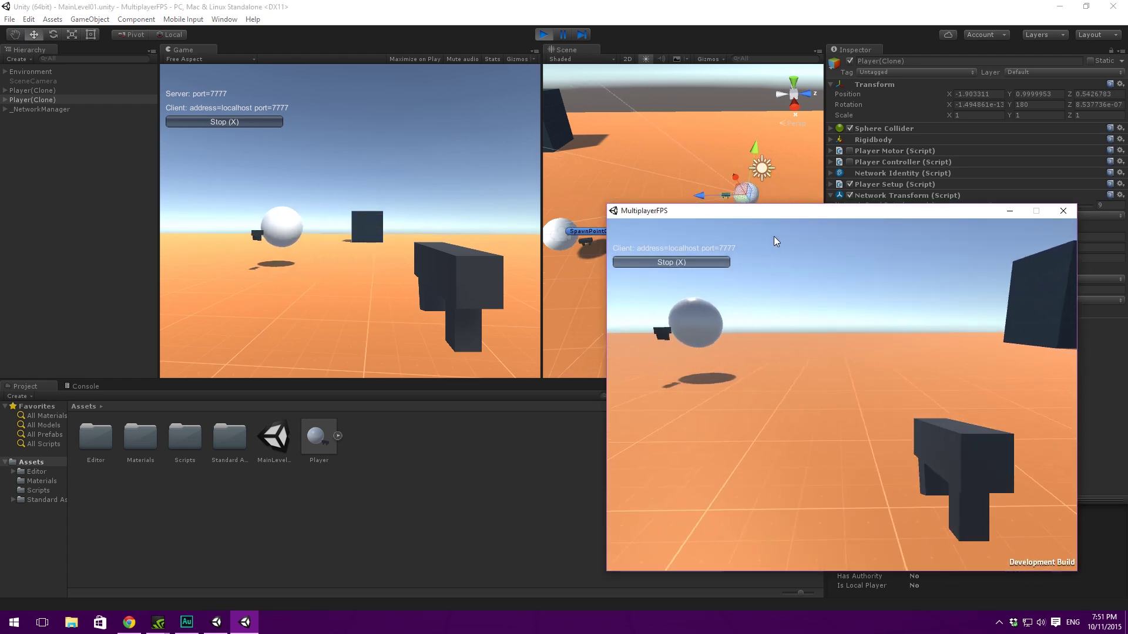
{"action": "key", "text": "d"}
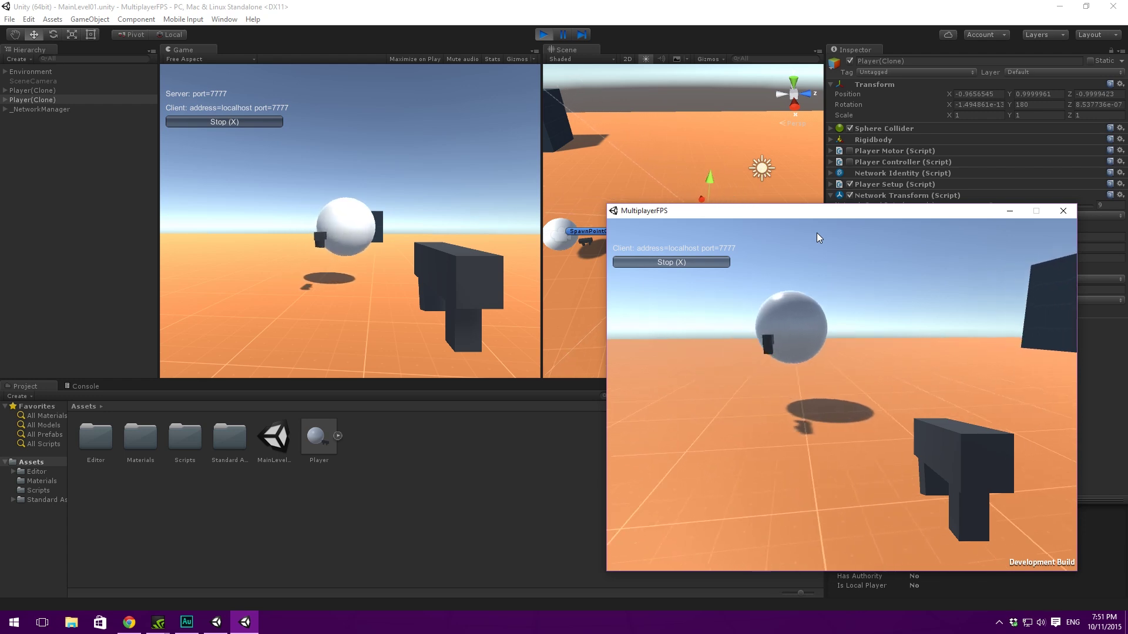
{"action": "key", "text": "d"}
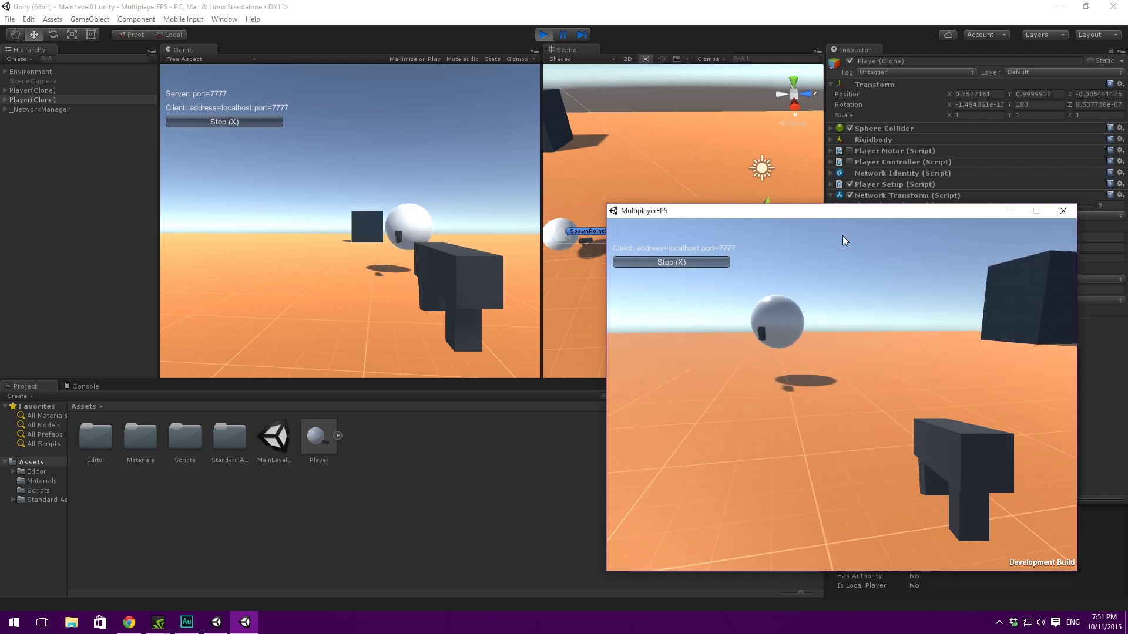
{"action": "key", "text": "d"}
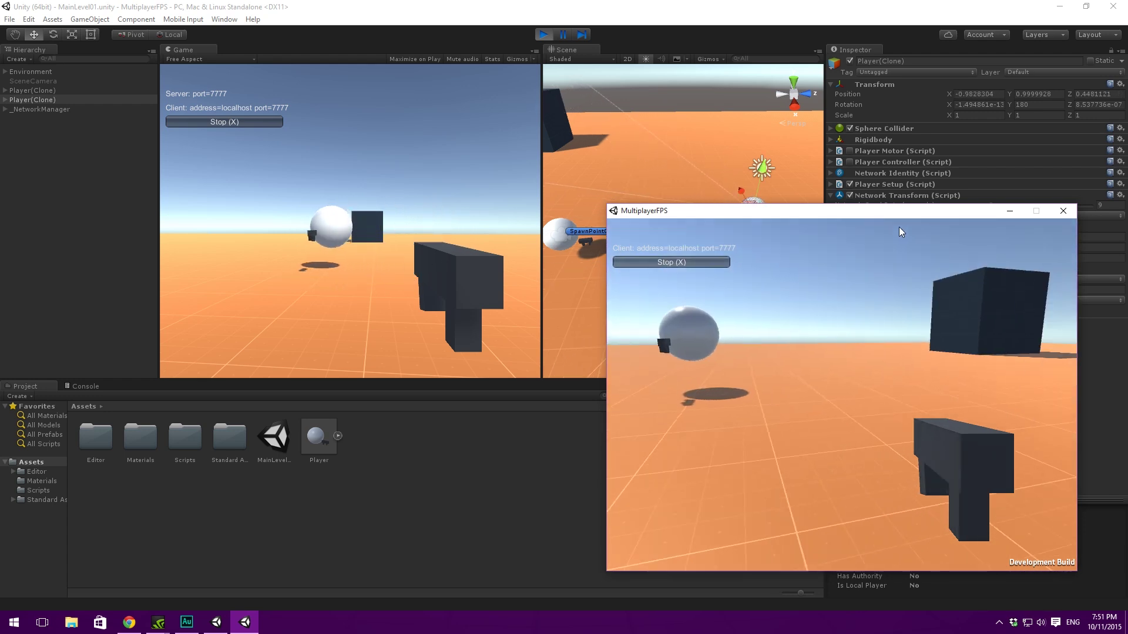
{"action": "key", "text": "d"}
{"action": "key", "text": "a"}
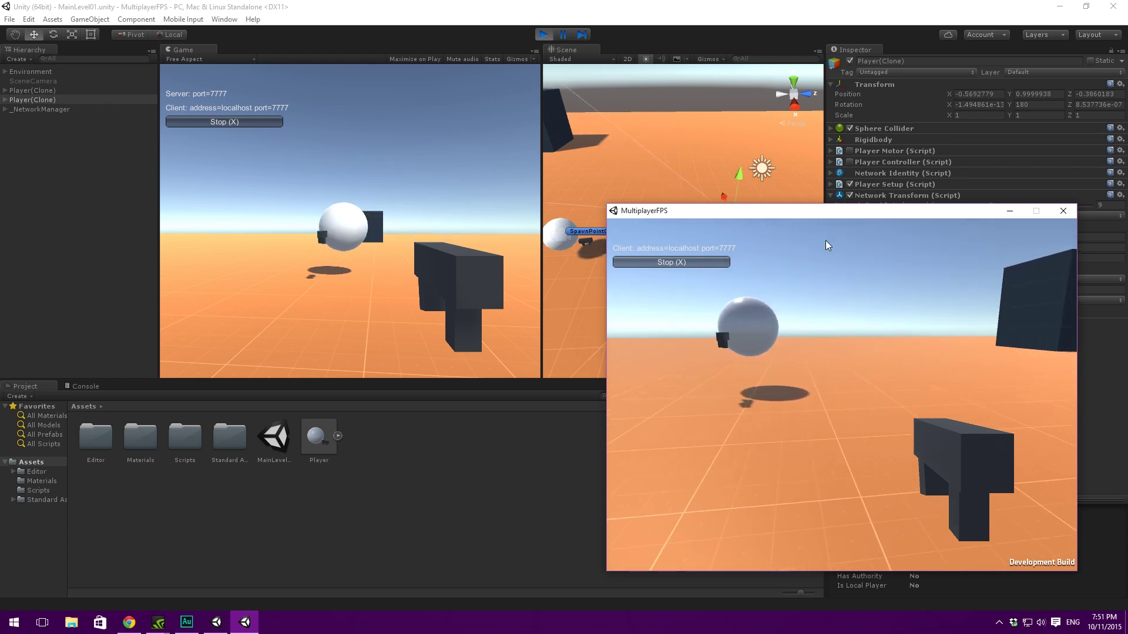
{"action": "key", "text": "d"}
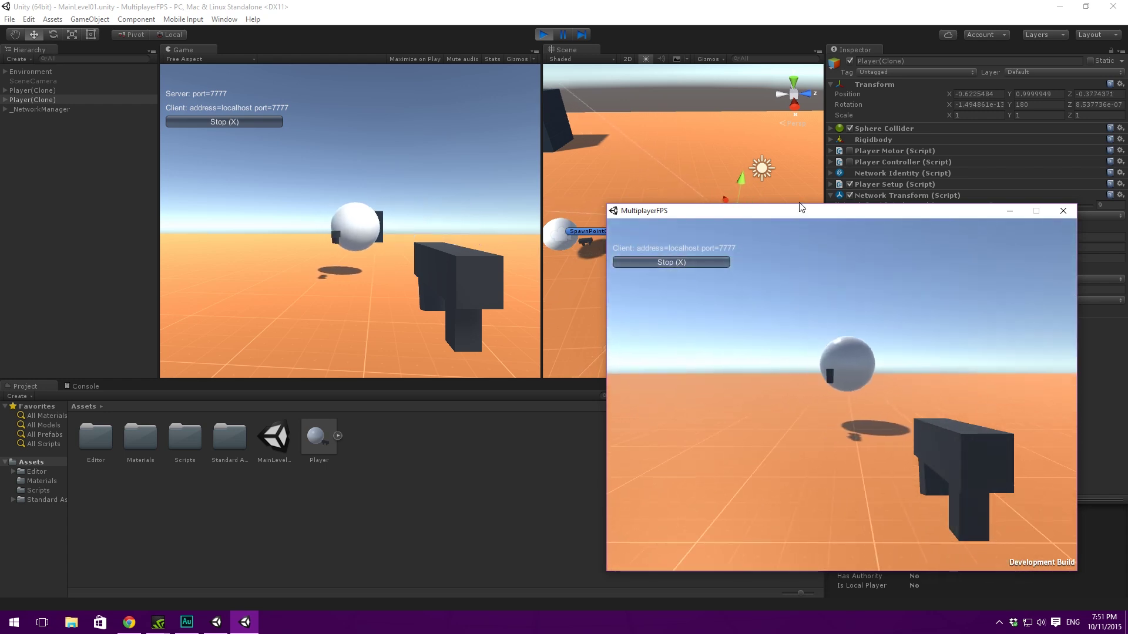
{"action": "key", "text": "a"}
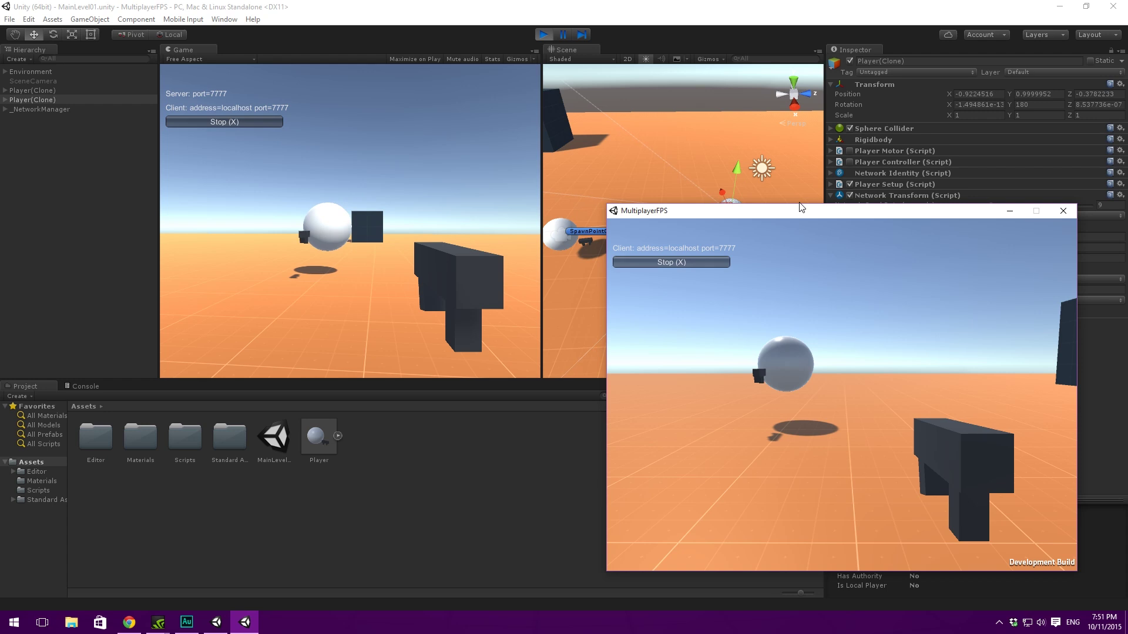
{"action": "key", "text": "w"}
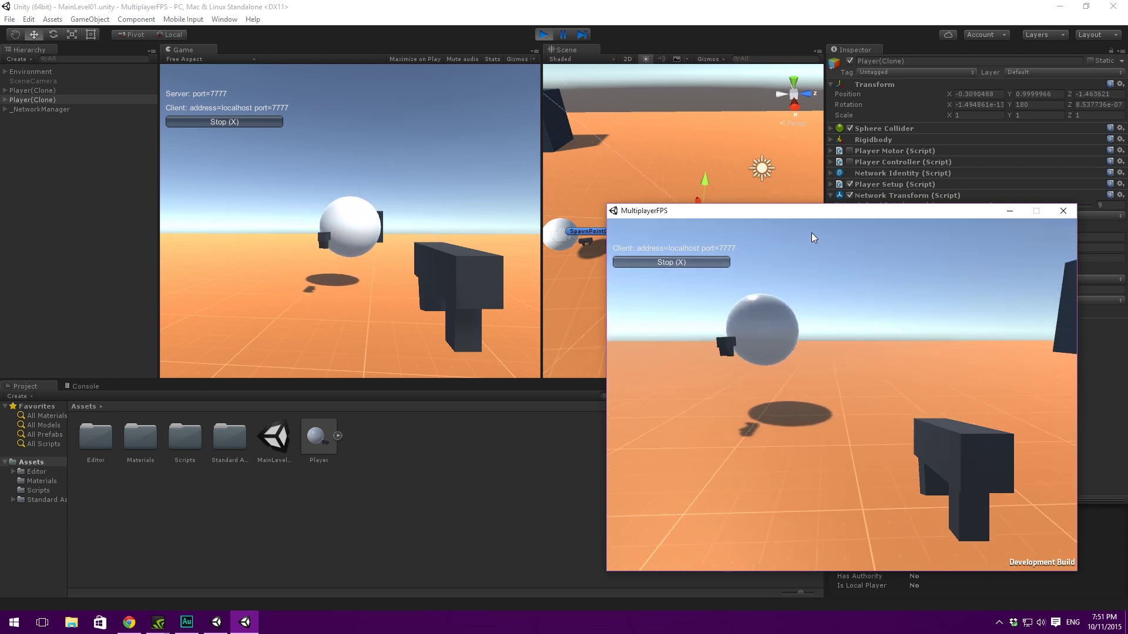
{"action": "key", "text": "d"}
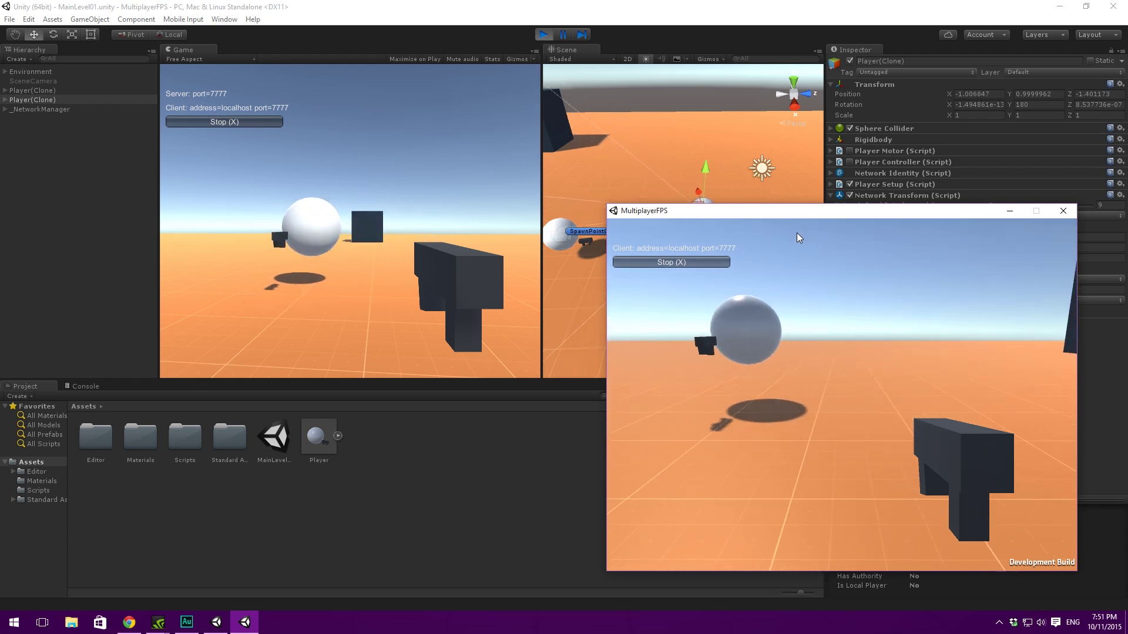
{"action": "key", "text": "s"}
Step: Set Interpolate Movement Factor to 0.1 and test the client player's movement
{"action": "key", "text": "alt+Tab"}
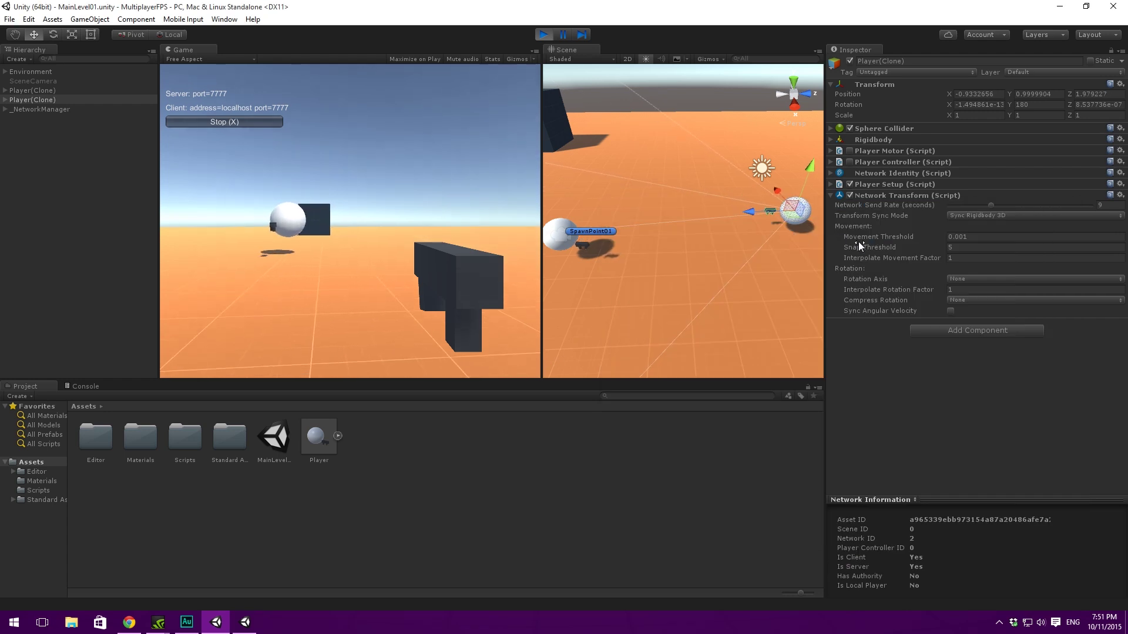
{"action": "left_click", "coordinate": [966, 258]}
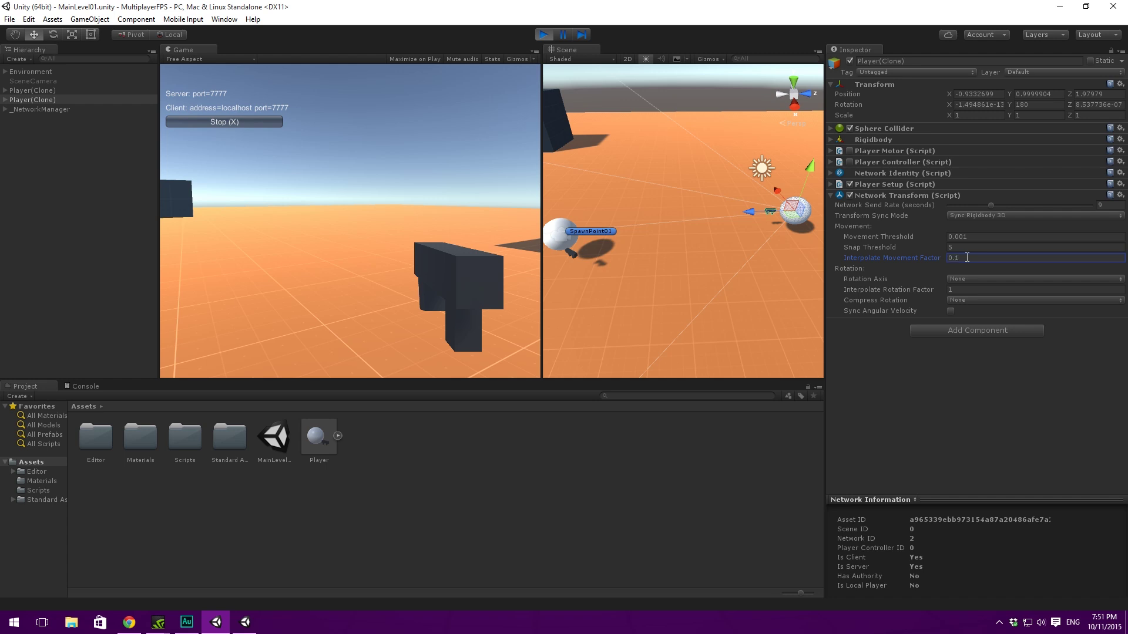
{"action": "type", "text": "0.1"}
{"action": "left_click", "coordinate": [365, 192]}
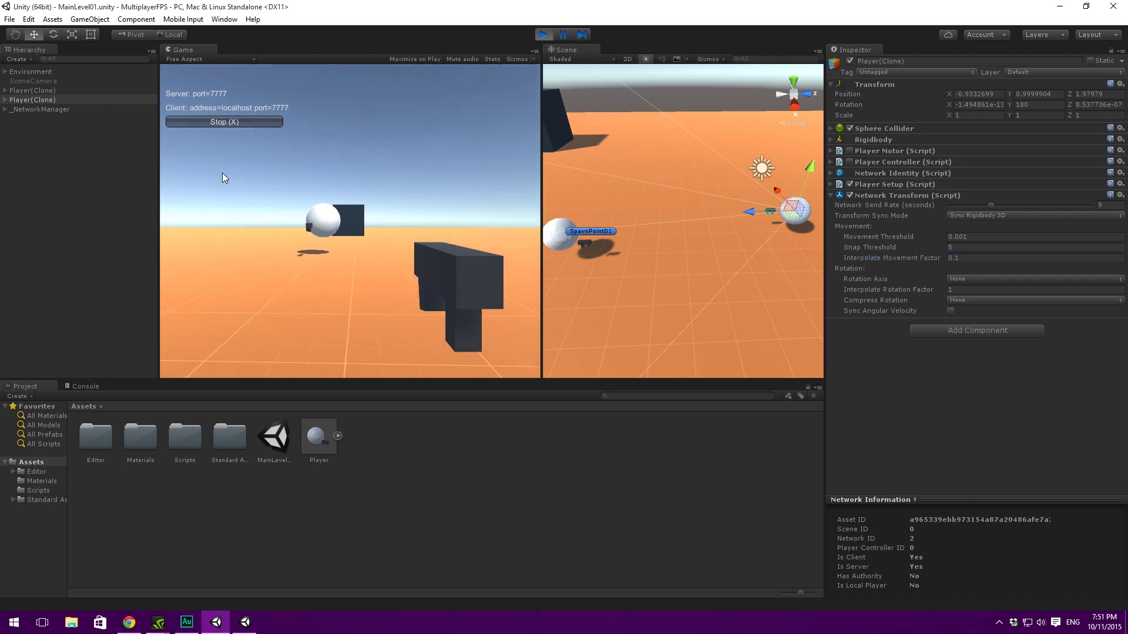
{"action": "key", "text": "alt+Tab"}
{"action": "key", "text": "w"}
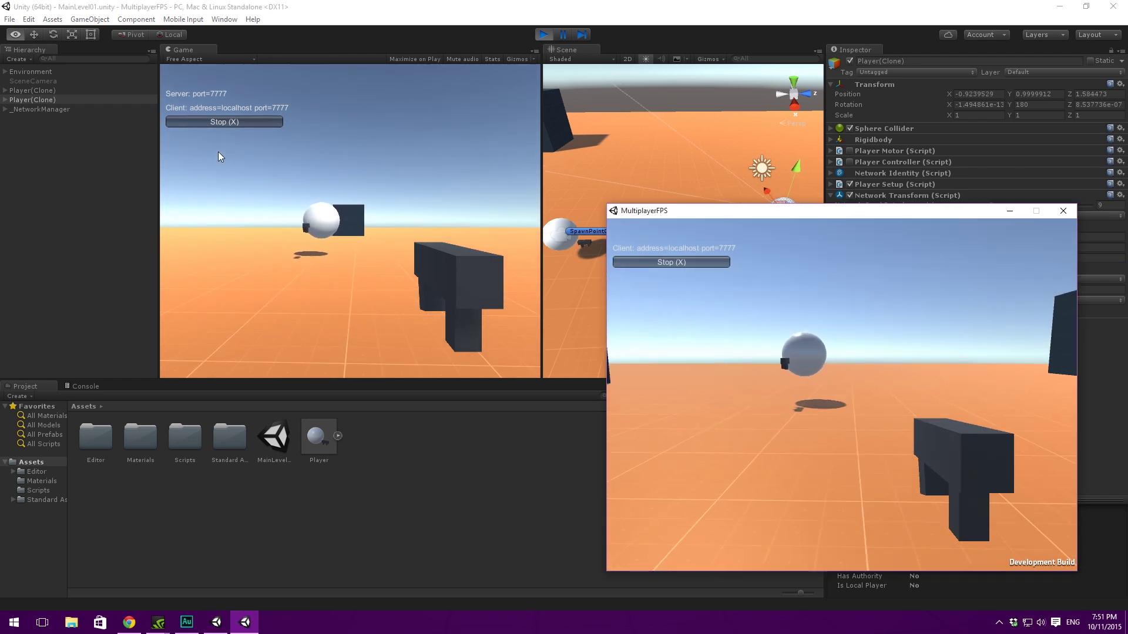
{"action": "key", "text": "a"}
{"action": "key", "text": "d"}
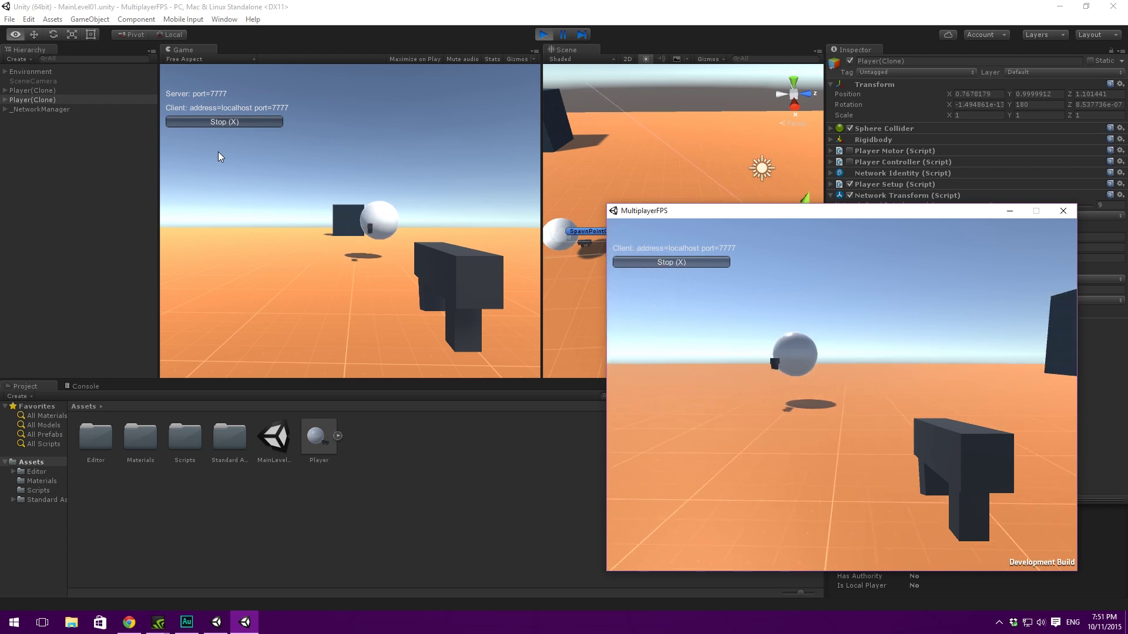
{"action": "key", "text": "w"}
Step: Change Interpolate Movement Factor to 3 and move the client player again
{"action": "key", "text": "alt+Tab"}
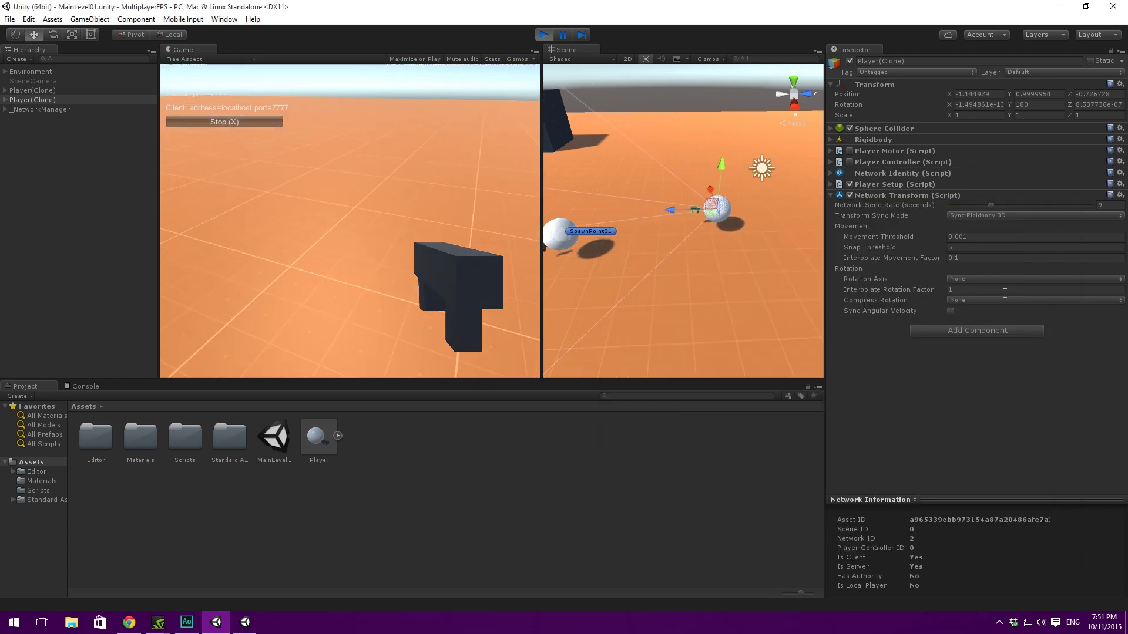
{"action": "left_click", "coordinate": [969, 258]}
{"action": "type", "text": "3"}
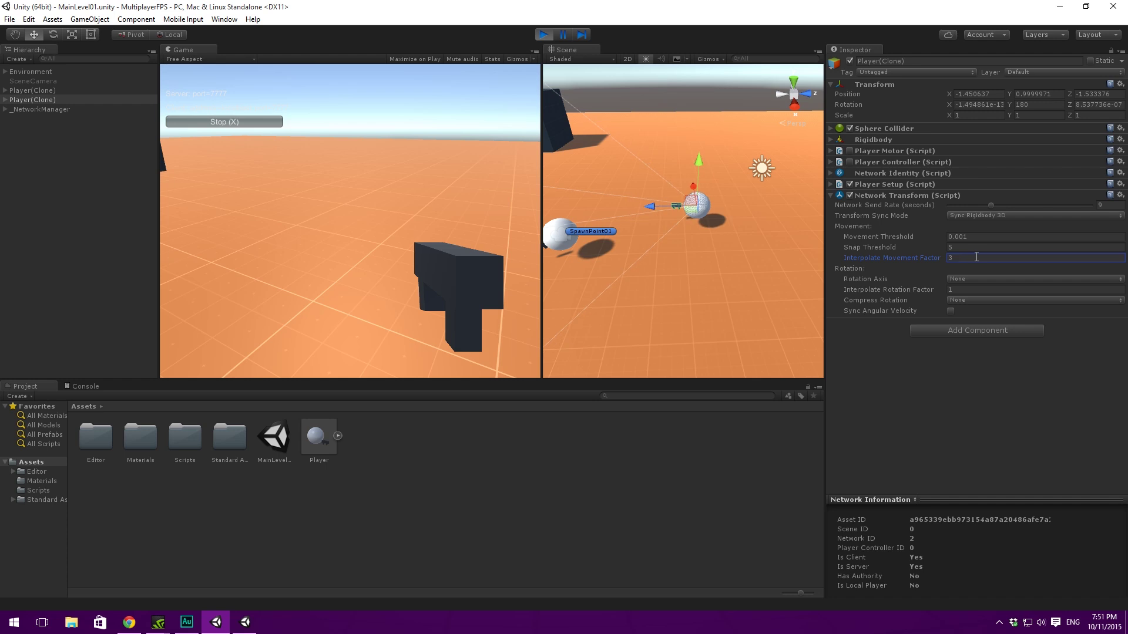
{"action": "key", "text": "alt+Tab"}
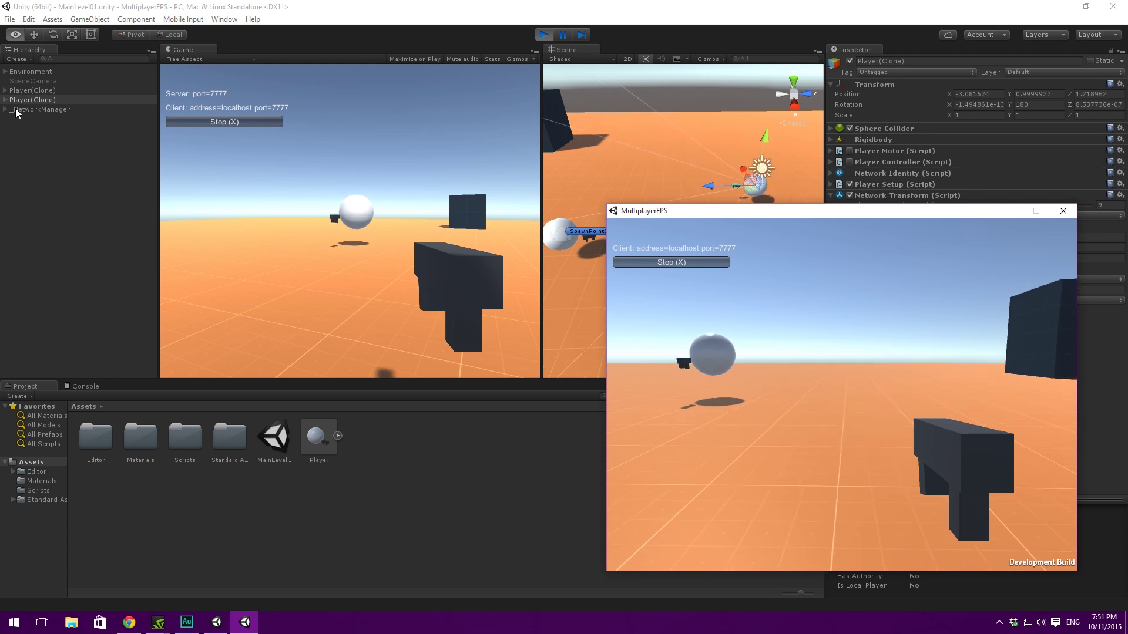
{"action": "key", "text": "s"}
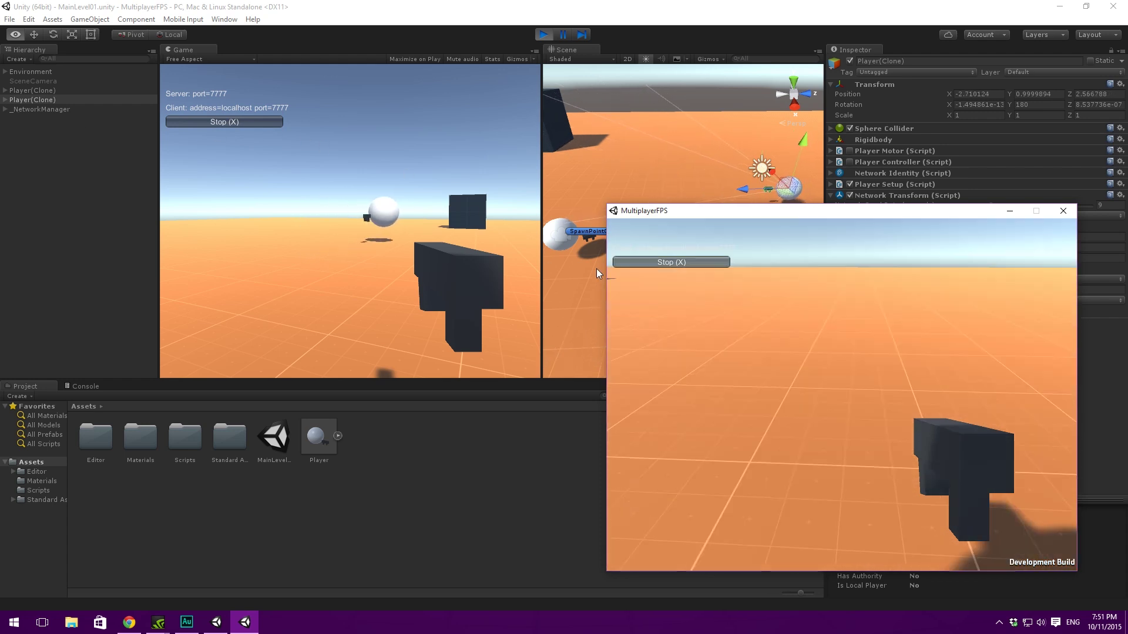
Step: Stop the standalone client, close its window and exit Play mode
{"action": "left_click", "coordinate": [717, 259]}
{"action": "left_click", "coordinate": [1063, 210]}
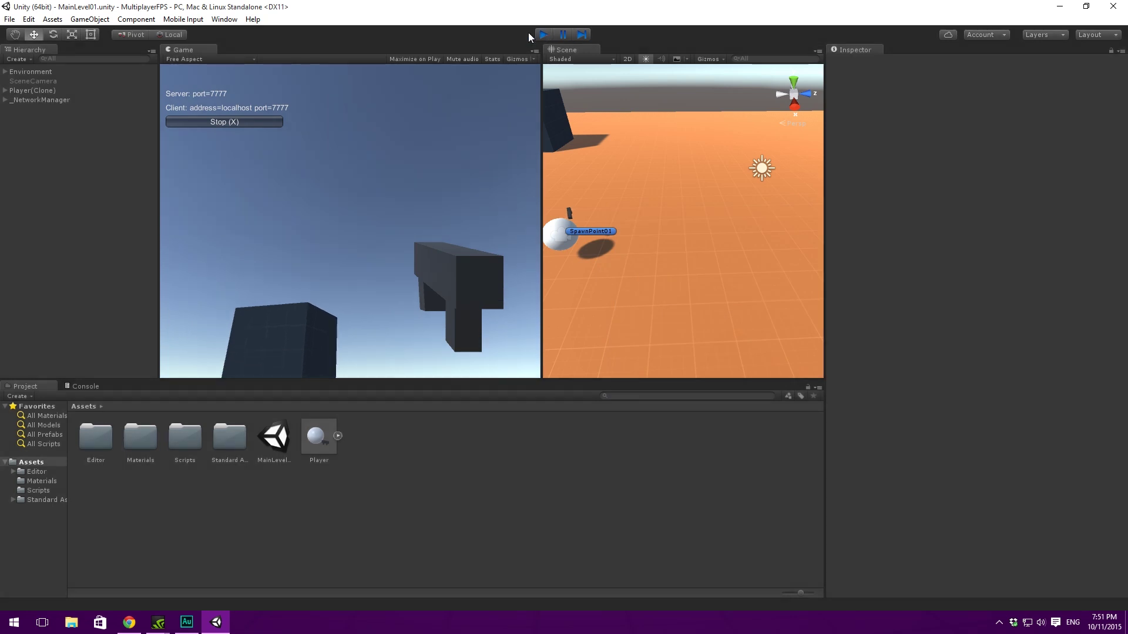
{"action": "left_click", "coordinate": [543, 34]}
Step: Give the Player prefab's Network Transform movement interpolation 1 and rotation axis Y (Top-Down 2D)
{"action": "left_click", "coordinate": [316, 437]}
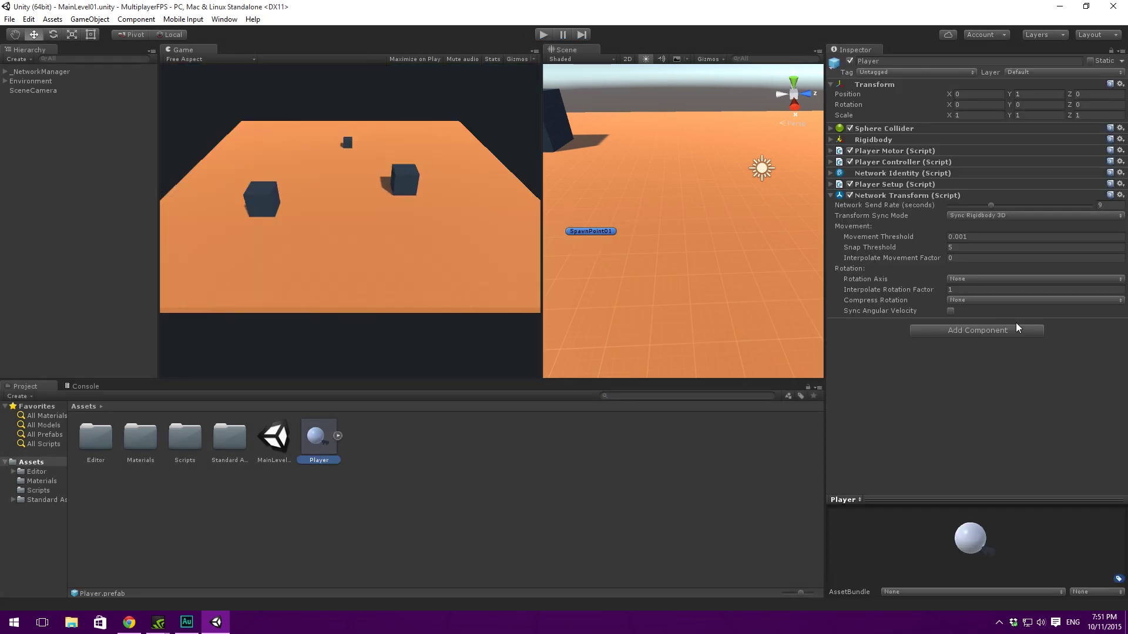
{"action": "left_click", "coordinate": [982, 257]}
{"action": "type", "text": "1"}
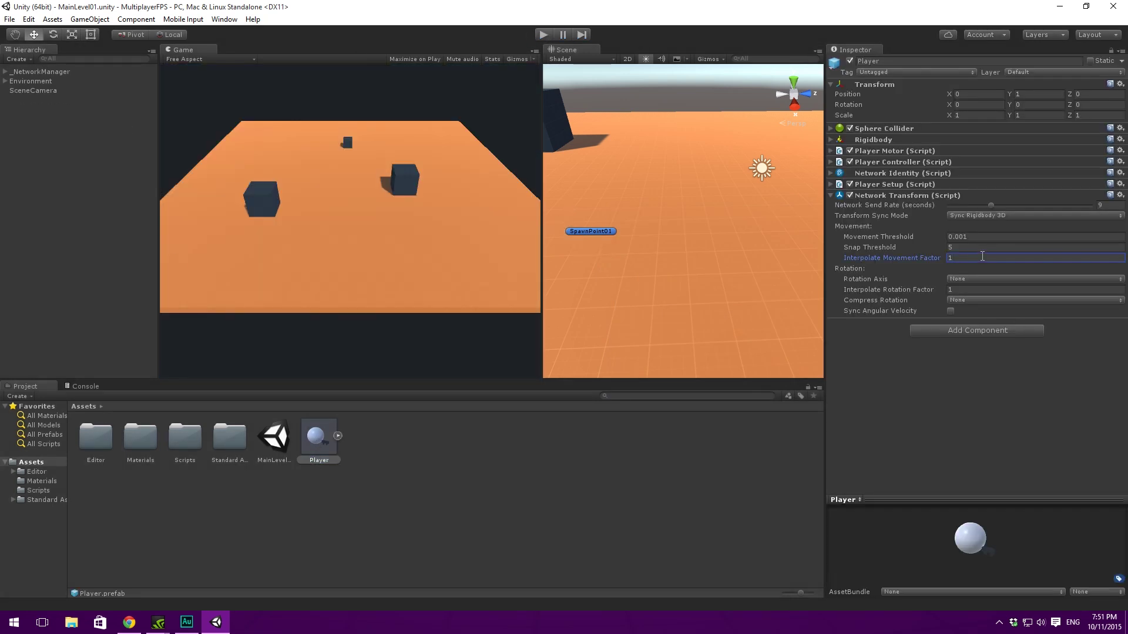
{"action": "left_click", "coordinate": [1038, 406]}
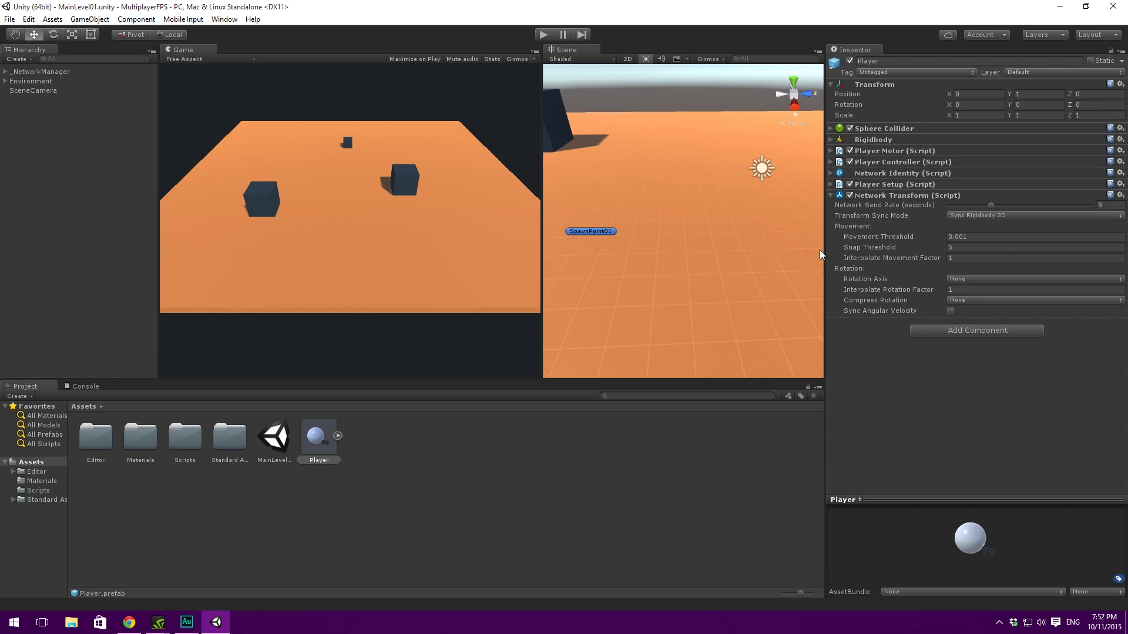
{"action": "left_click", "coordinate": [985, 278]}
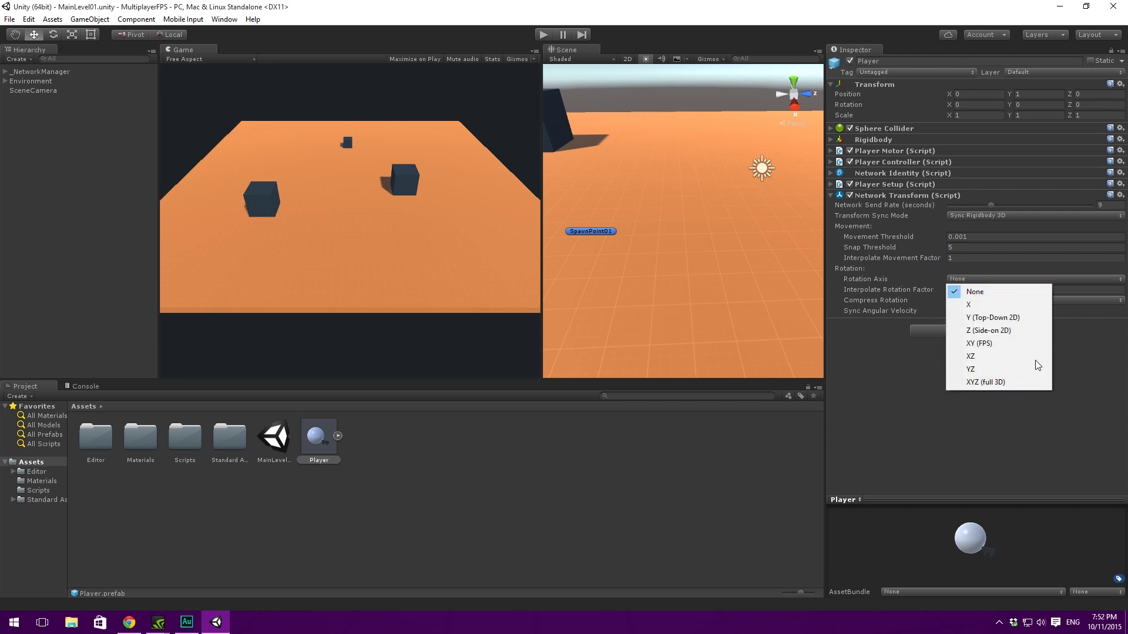
{"action": "left_click", "coordinate": [998, 320]}
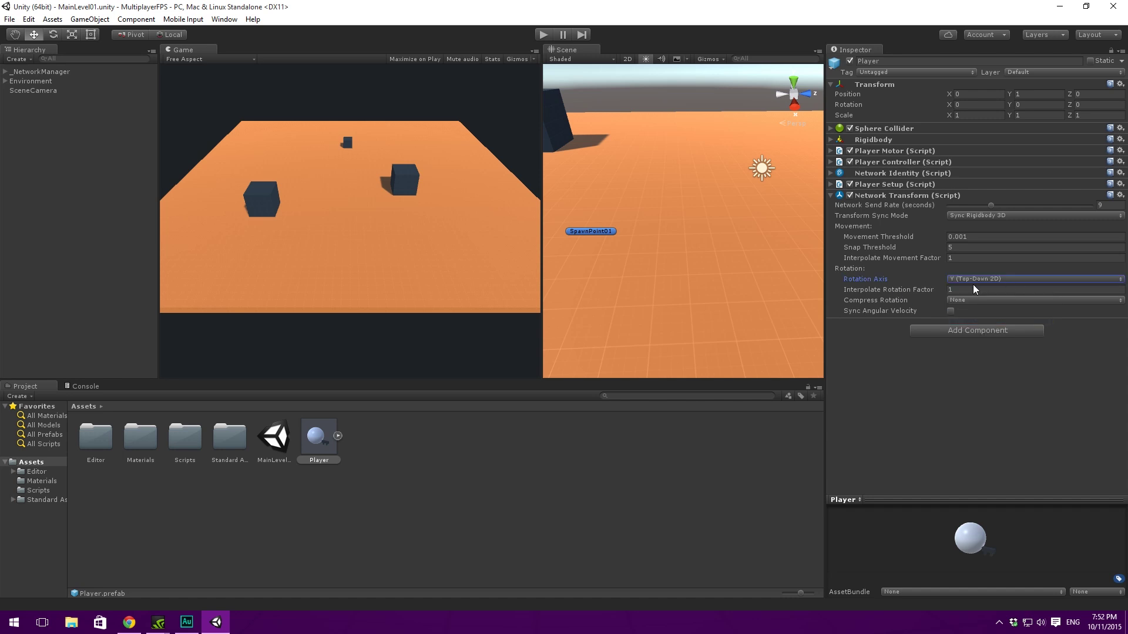
{"action": "left_click", "coordinate": [971, 291]}
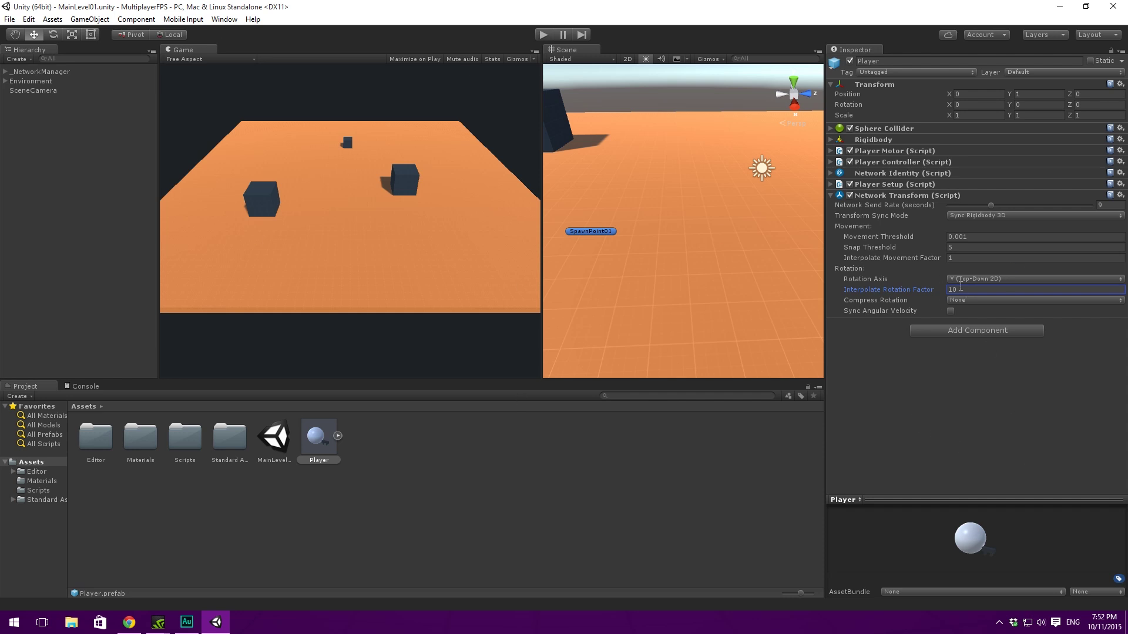
Step: Commit rotation factor 10, then add a Network Transform to the Player prefab's Camera child
{"action": "left_click", "coordinate": [76, 172]}
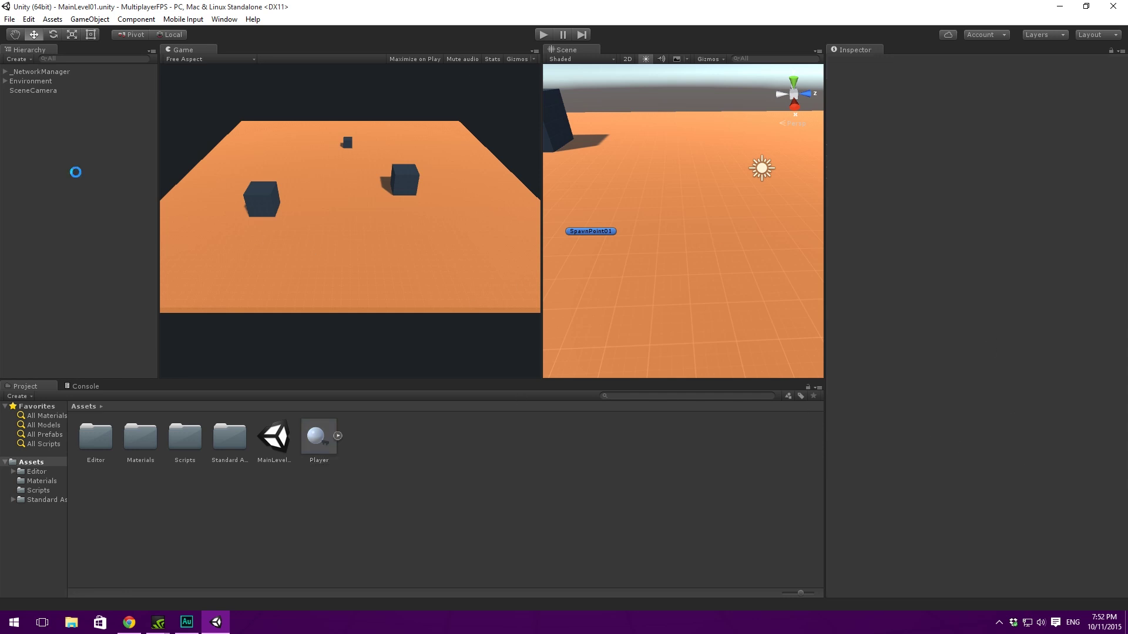
{"action": "left_click", "coordinate": [332, 444]}
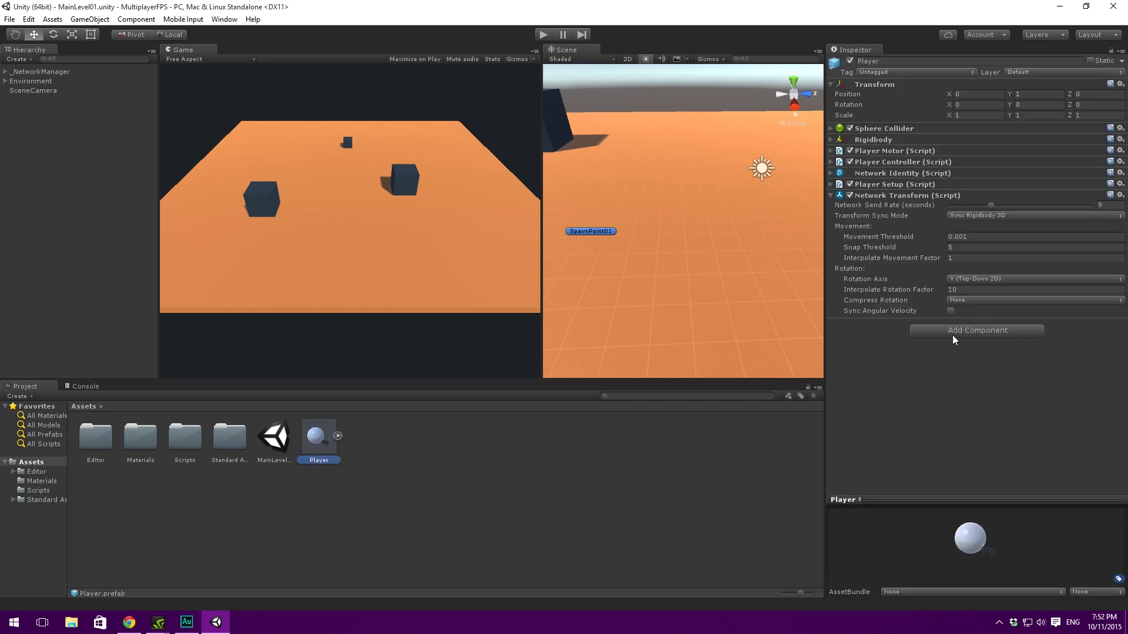
{"action": "left_click", "coordinate": [337, 435]}
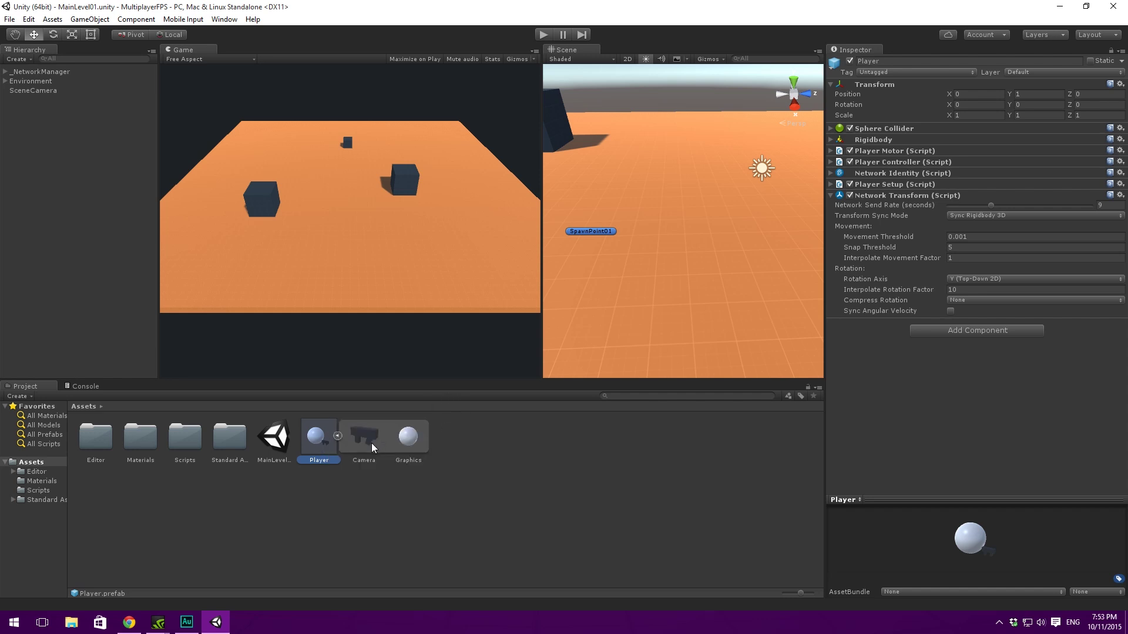
{"action": "left_click", "coordinate": [371, 440]}
{"action": "left_click", "coordinate": [964, 336]}
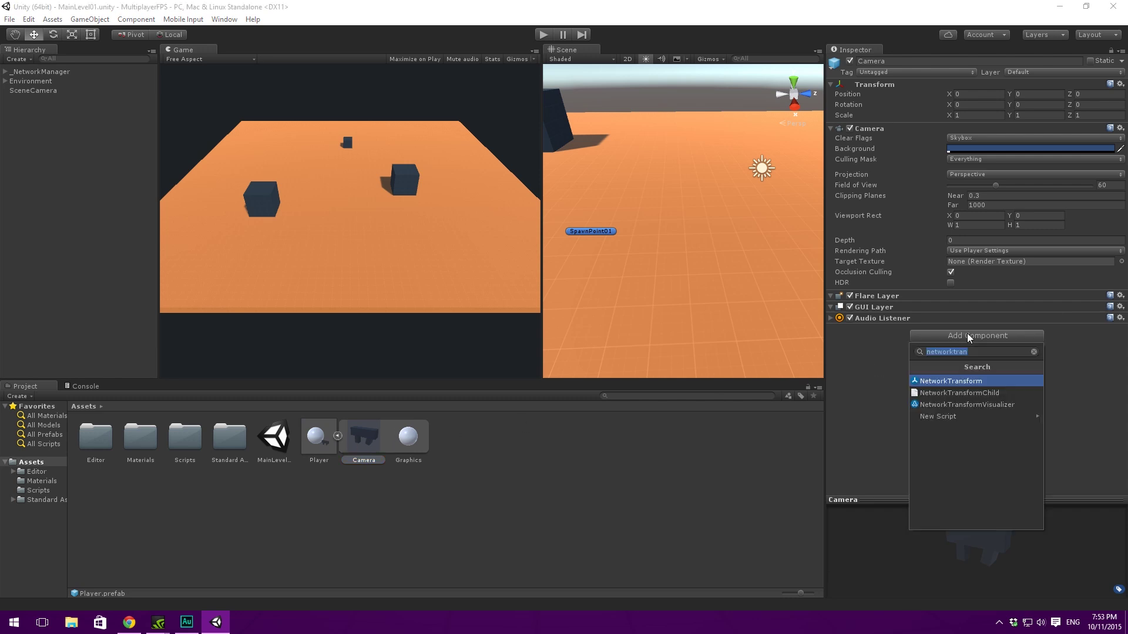
{"action": "key", "text": "Return"}
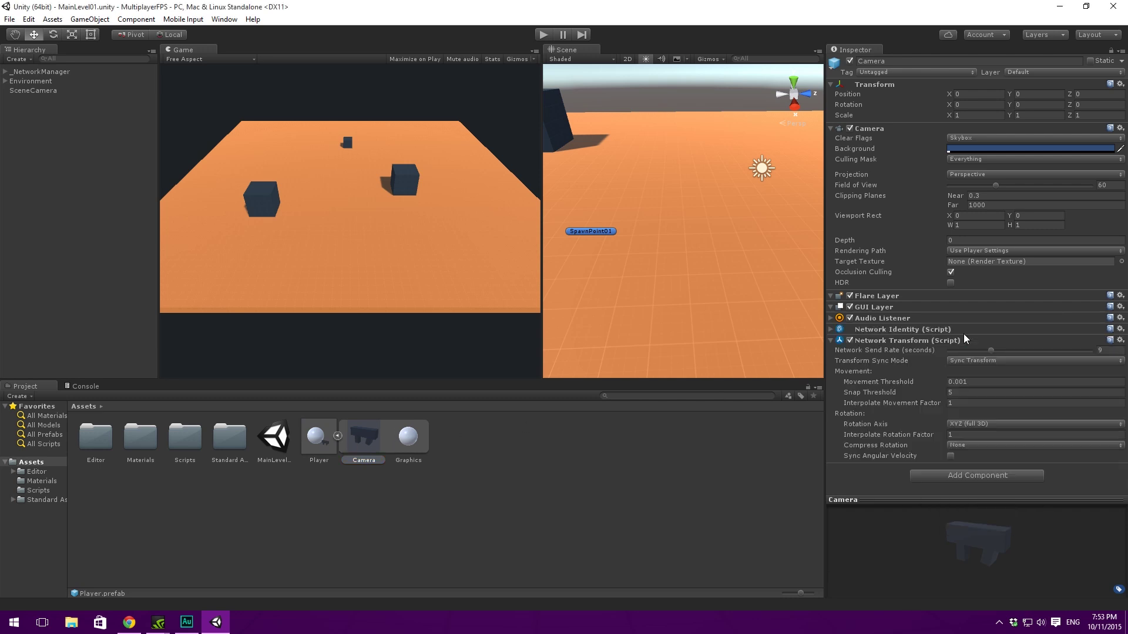
Step: Inspect the Camera's new Network Identity and Network Transform component options
{"action": "left_click", "coordinate": [909, 328]}
{"action": "scroll", "coordinate": [914, 321], "scroll_direction": "down", "scroll_amount": 1}
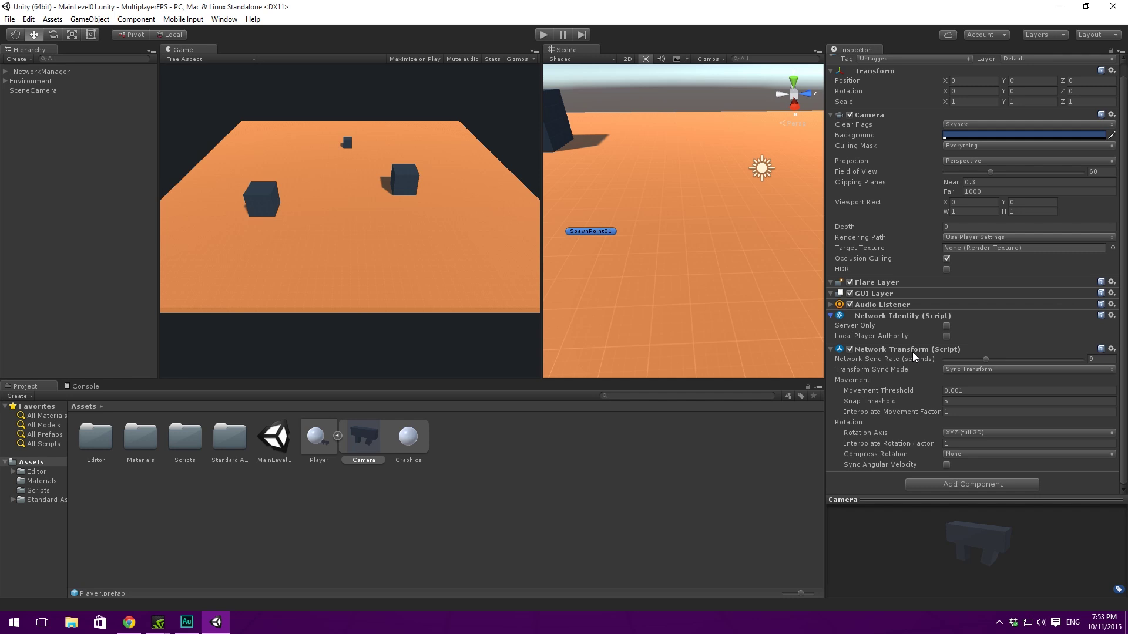
{"action": "right_click", "coordinate": [894, 313]}
{"action": "right_click", "coordinate": [881, 351]}
Step: Remove the Network Transform and Network Identity components from the Camera
{"action": "left_click", "coordinate": [926, 376]}
{"action": "right_click", "coordinate": [888, 329]}
{"action": "left_click", "coordinate": [916, 354]}
Step: Add a Network Transform Child component to the Player prefab
{"action": "left_click", "coordinate": [332, 434]}
{"action": "left_click", "coordinate": [337, 436]}
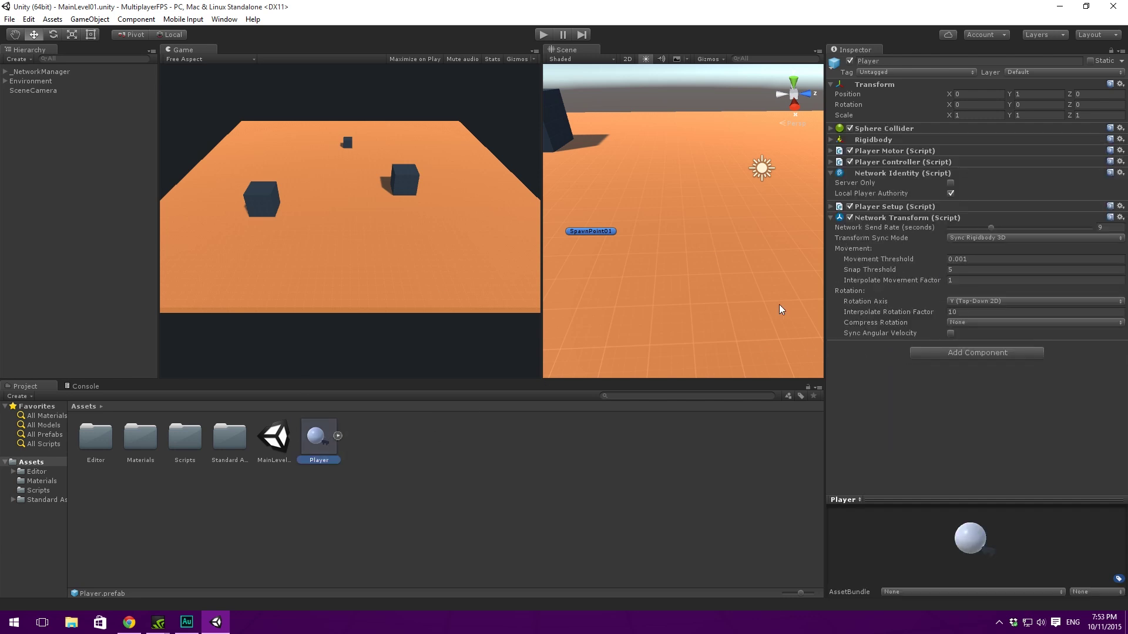
{"action": "left_click", "coordinate": [882, 173]}
{"action": "left_click", "coordinate": [877, 174]}
{"action": "left_click", "coordinate": [883, 173]}
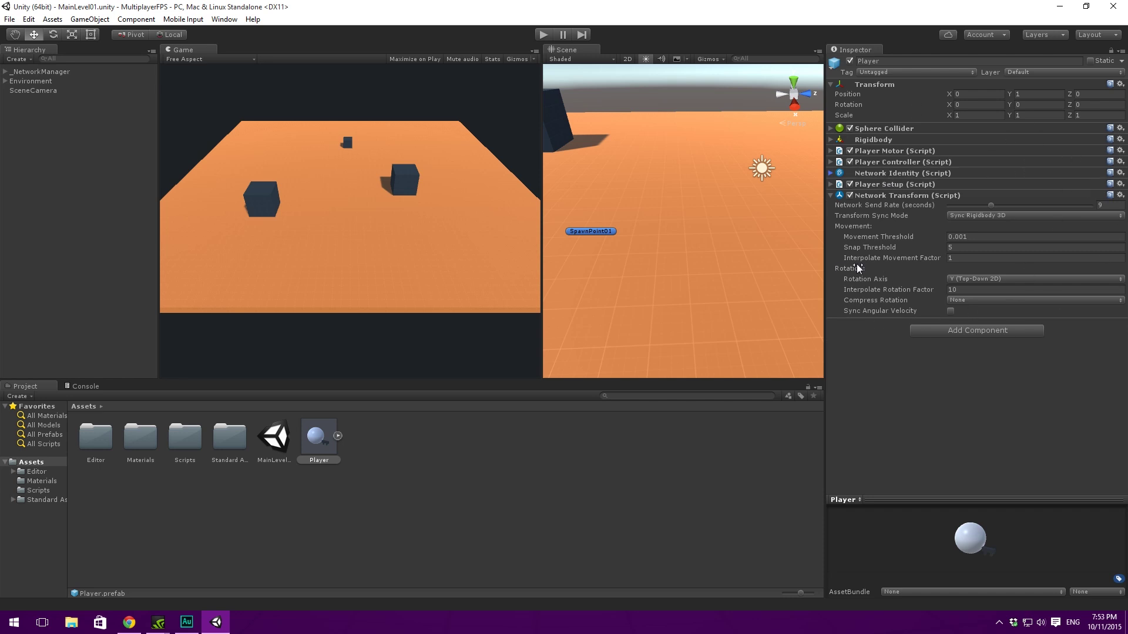
{"action": "left_click", "coordinate": [988, 331]}
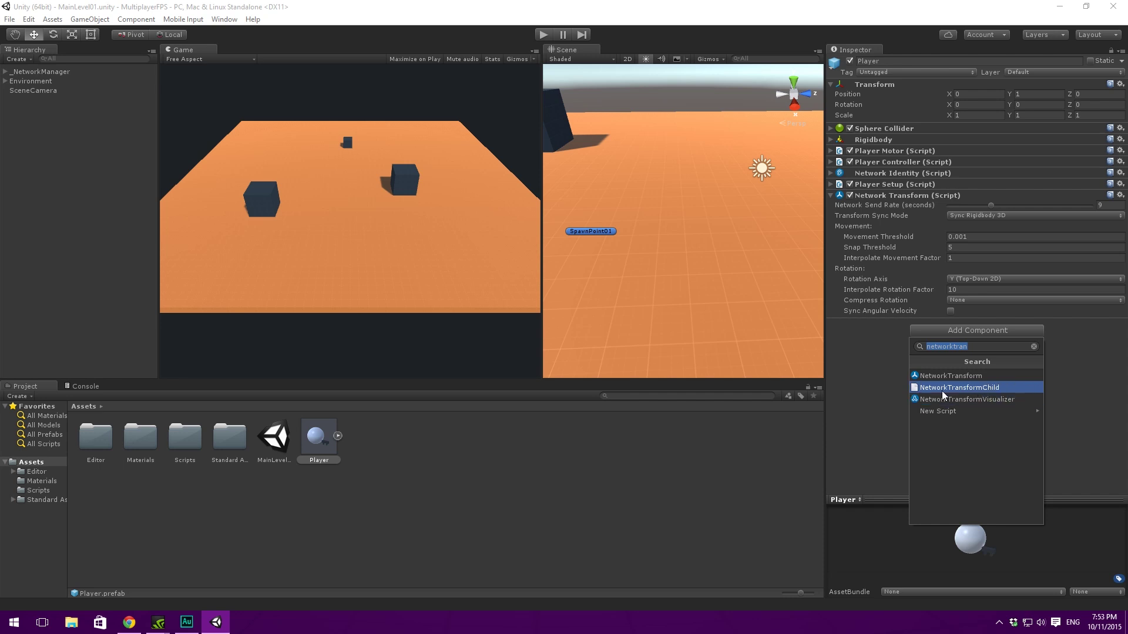
{"action": "left_click", "coordinate": [972, 387]}
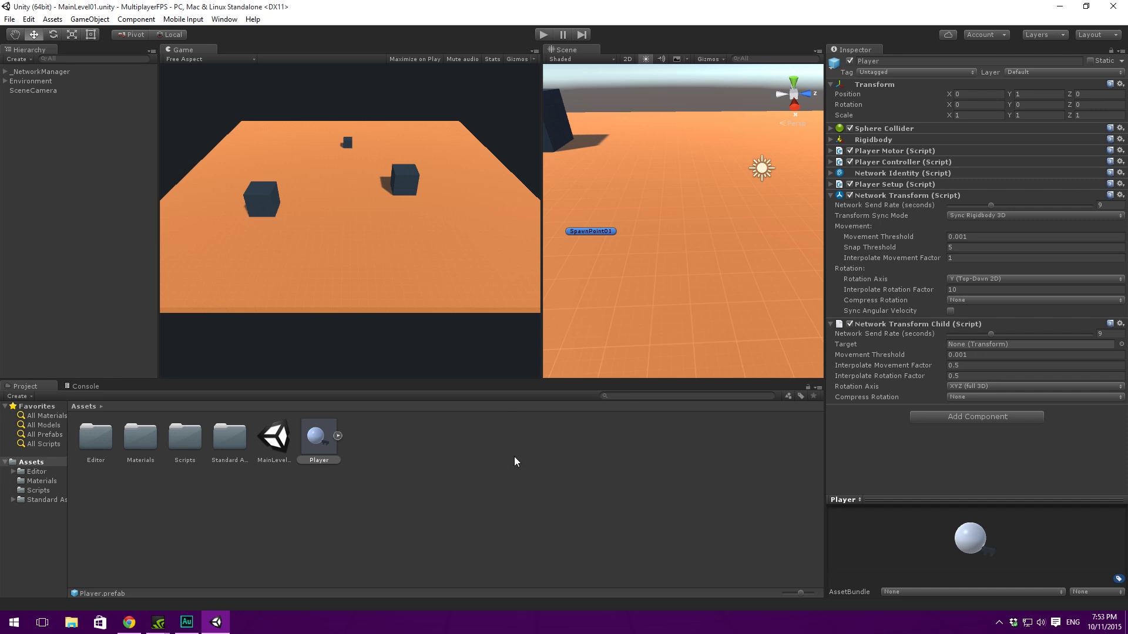
{"action": "left_click", "coordinate": [337, 436]}
Step: Target the Camera in the Network Transform Child and set Interpolate Movement Factor to 0
{"action": "left_click_drag", "start_coordinate": [364, 438], "coordinate": [1001, 350]}
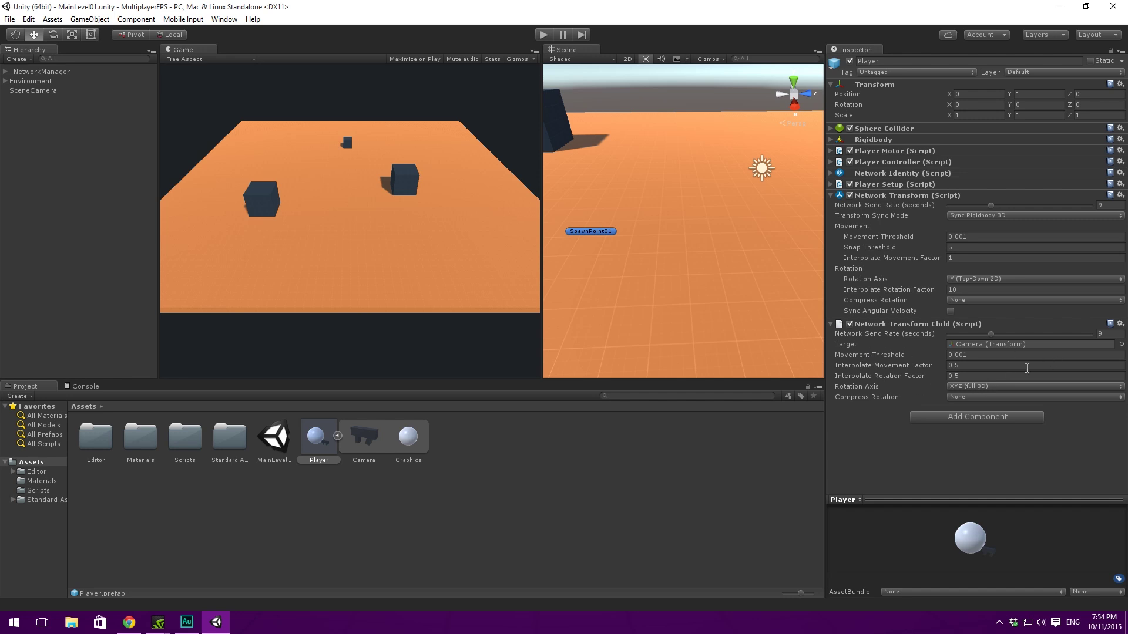
{"action": "left_click", "coordinate": [976, 364]}
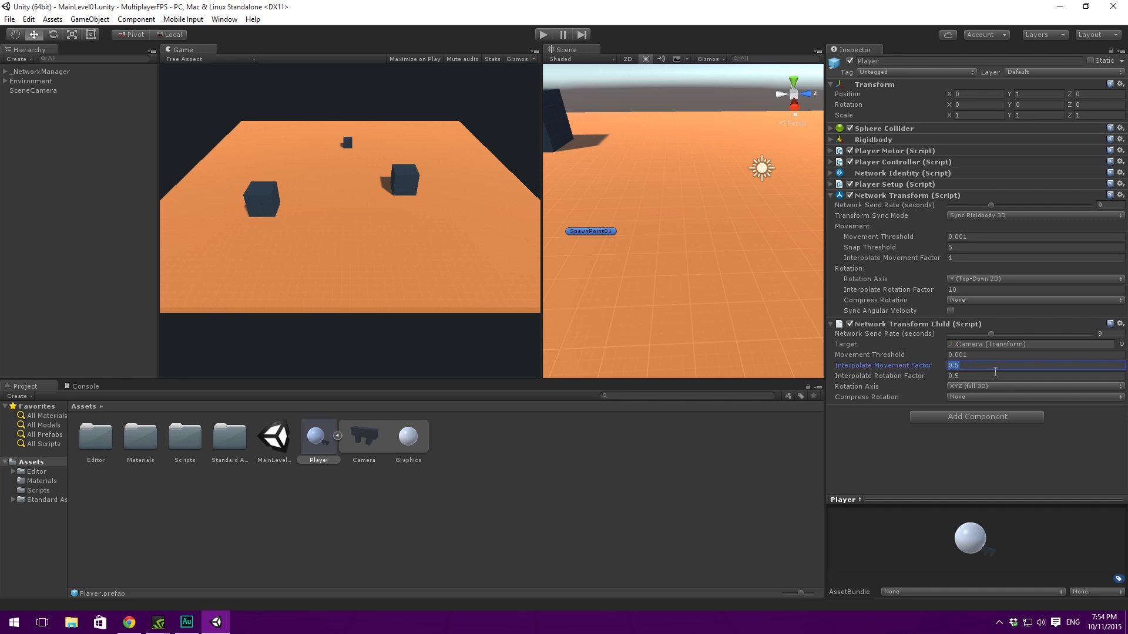
{"action": "type", "text": "0+"}
Step: Switch the Player prefab's Network Transform Child rotation axis from XYZ to X only
{"action": "left_click", "coordinate": [377, 439]}
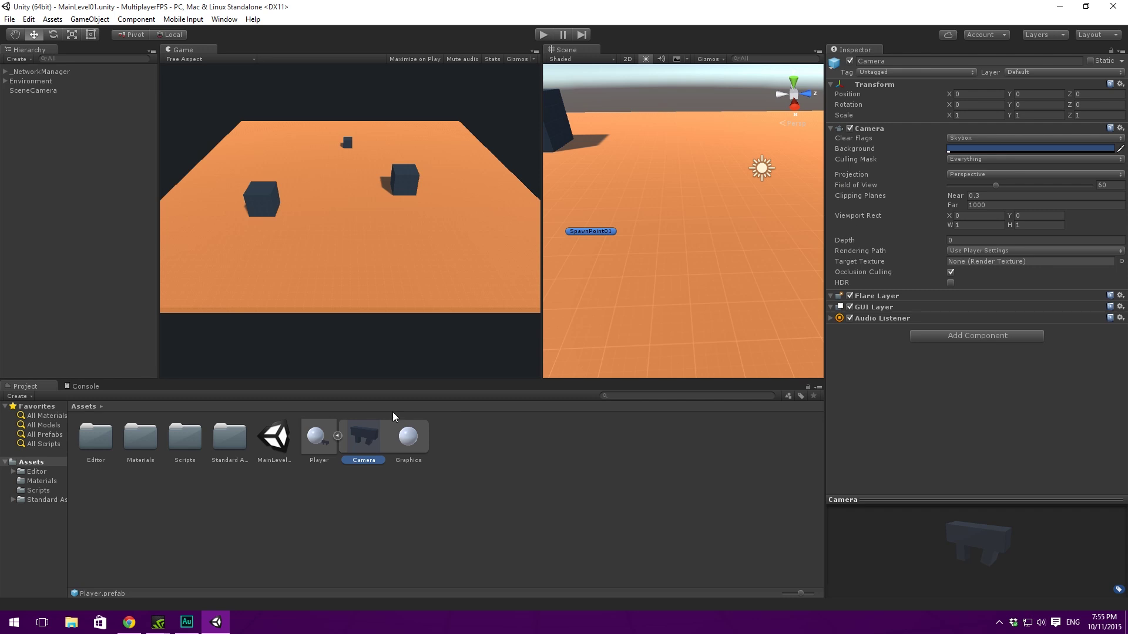
{"action": "left_click", "coordinate": [313, 442]}
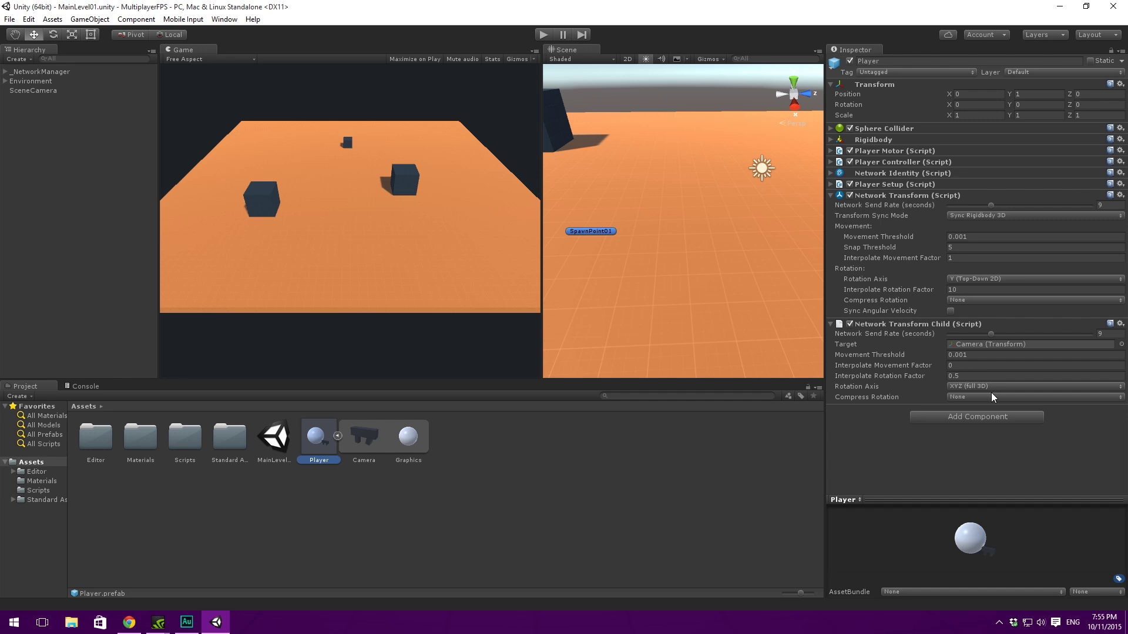
{"action": "left_click", "coordinate": [988, 387]}
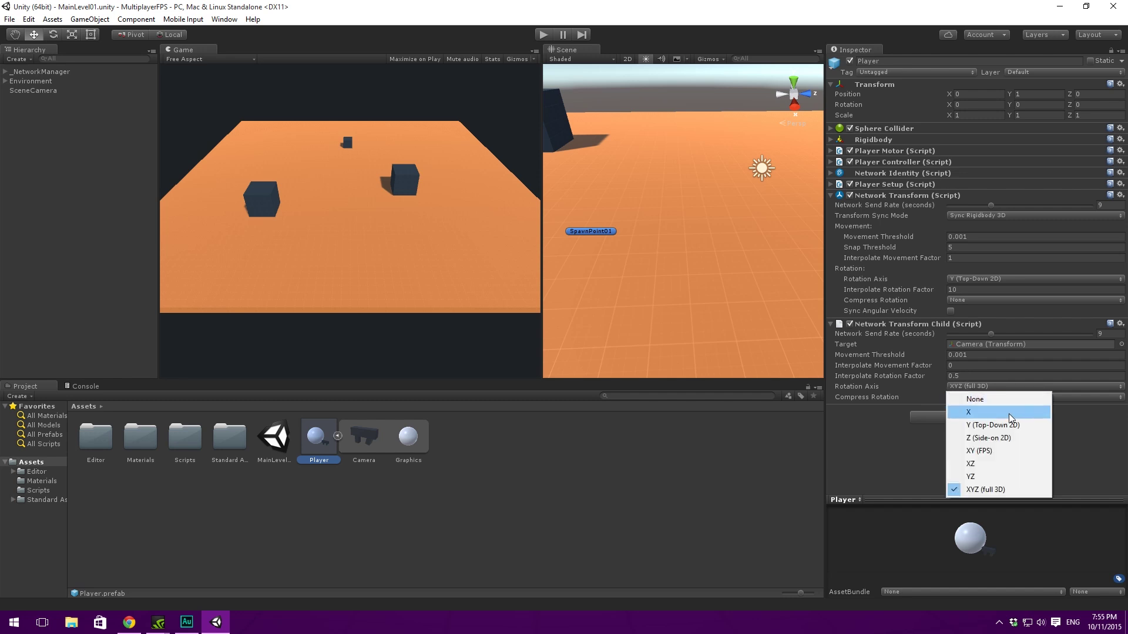
{"action": "left_click", "coordinate": [1009, 413]}
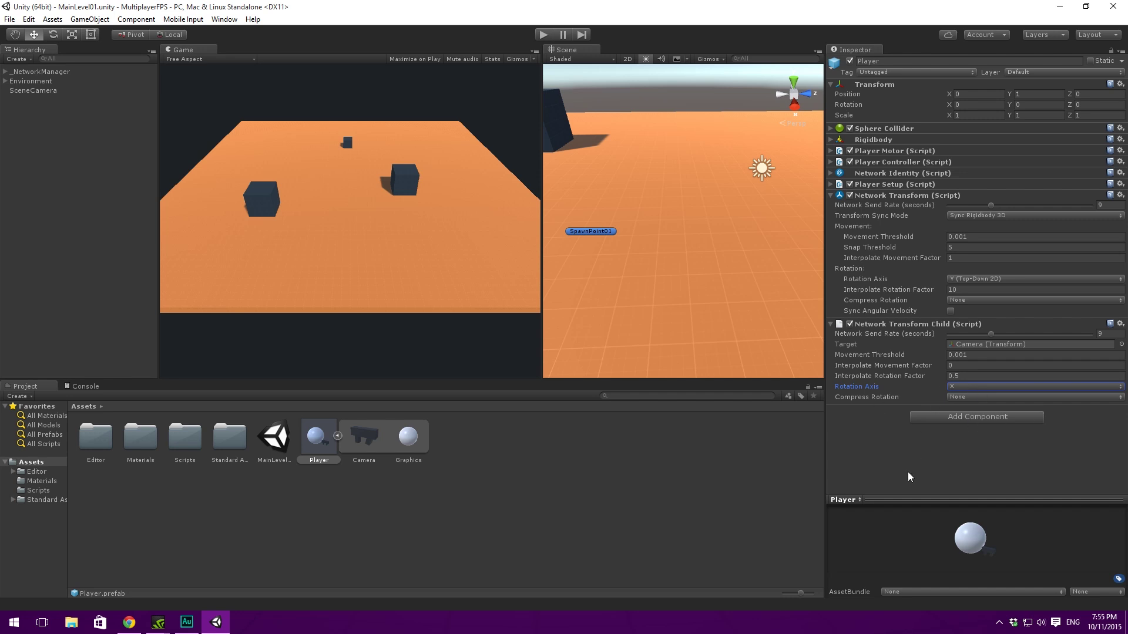
Step: Clear the scene selection and build and run the standalone game with Ctrl+B
{"action": "left_click", "coordinate": [639, 174]}
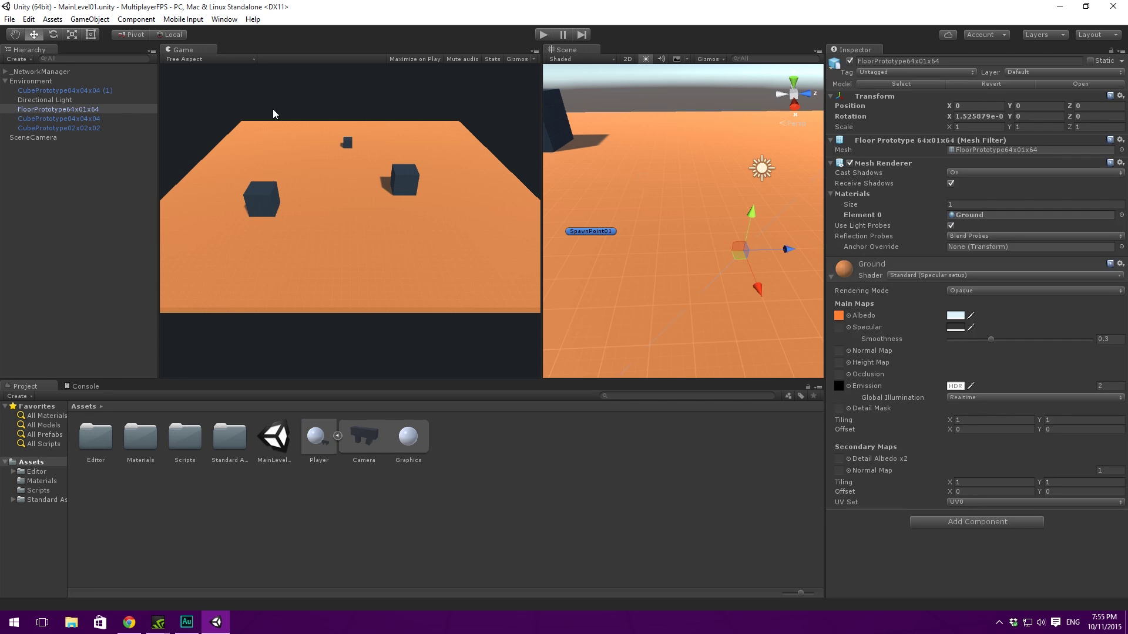
{"action": "left_click", "coordinate": [5, 82]}
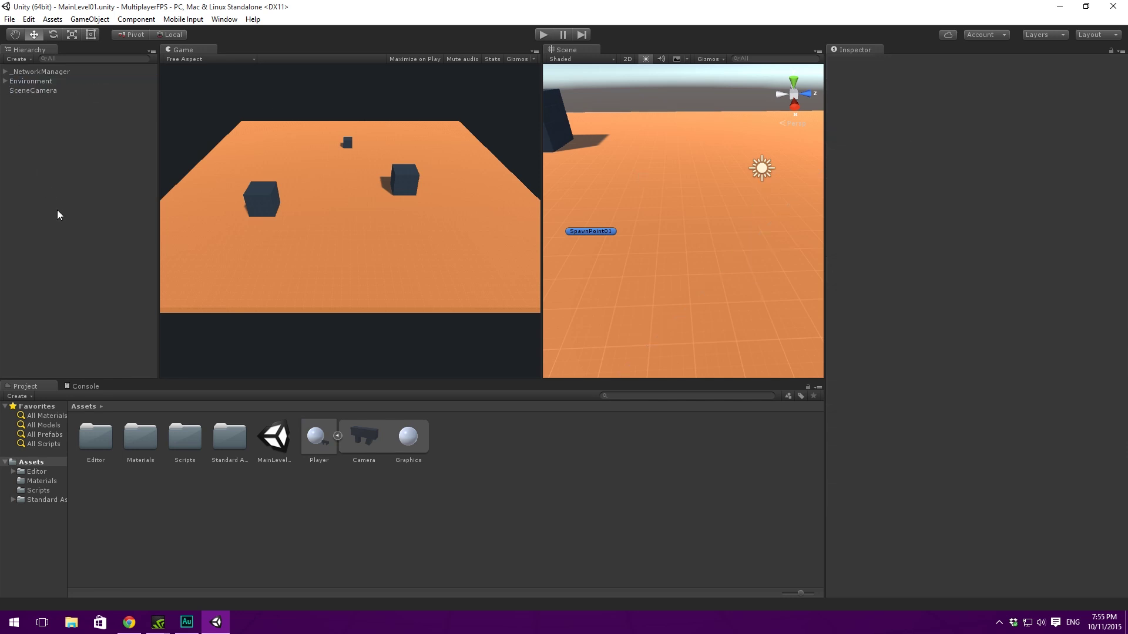
{"action": "key", "text": "ctrl+b"}
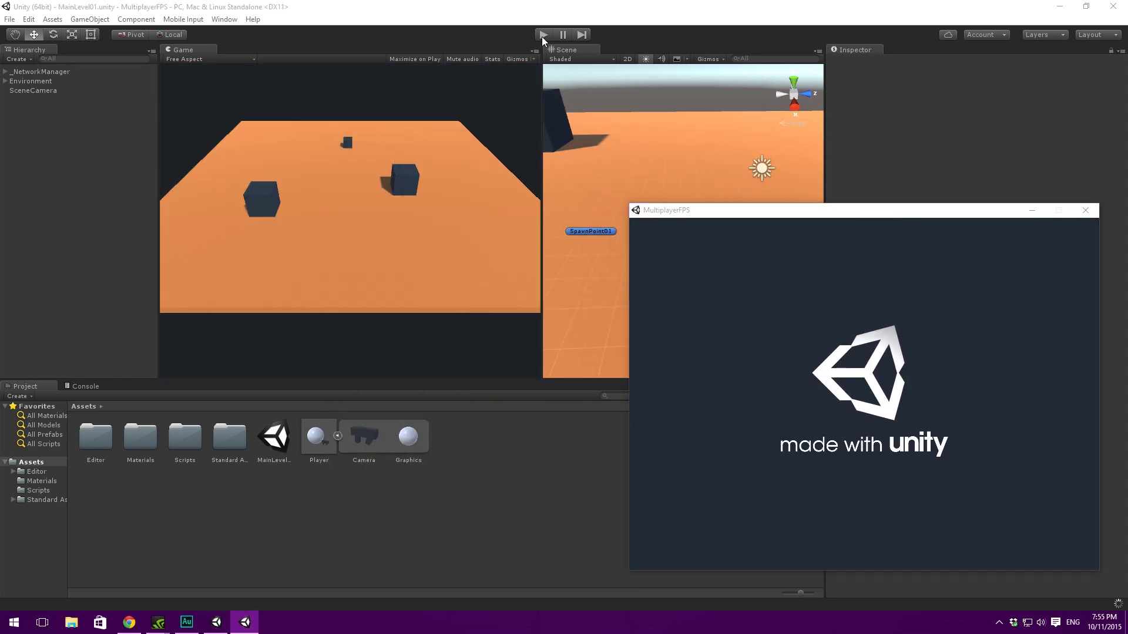
Step: Start Play mode, host a LAN game in the editor, and join as LAN Client from the build
{"action": "left_click", "coordinate": [543, 36]}
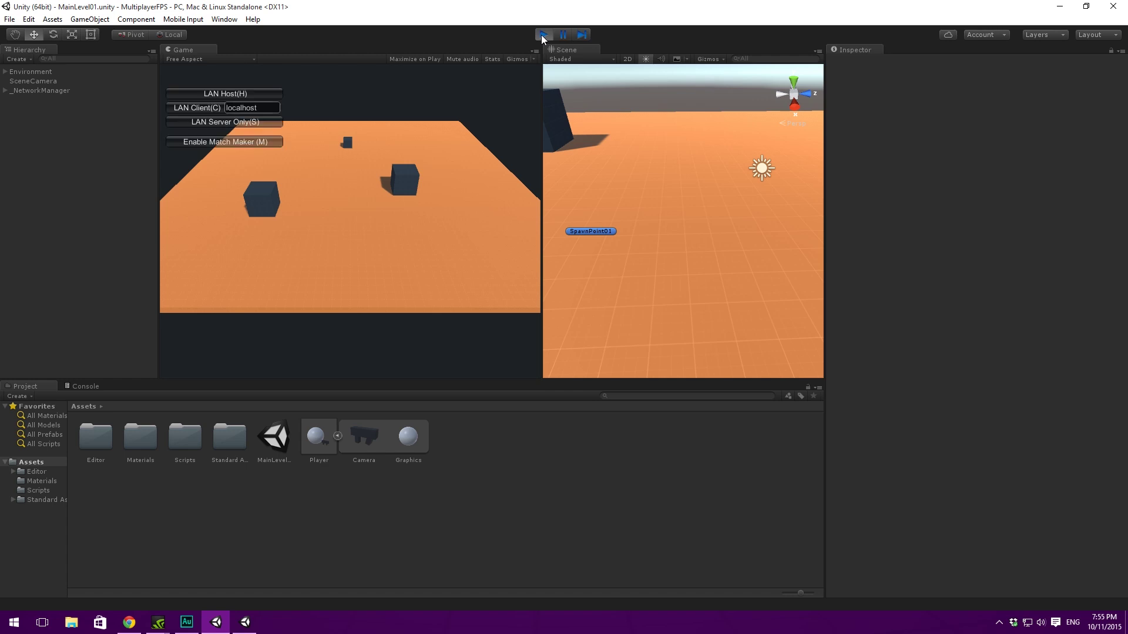
{"action": "left_click", "coordinate": [225, 93]}
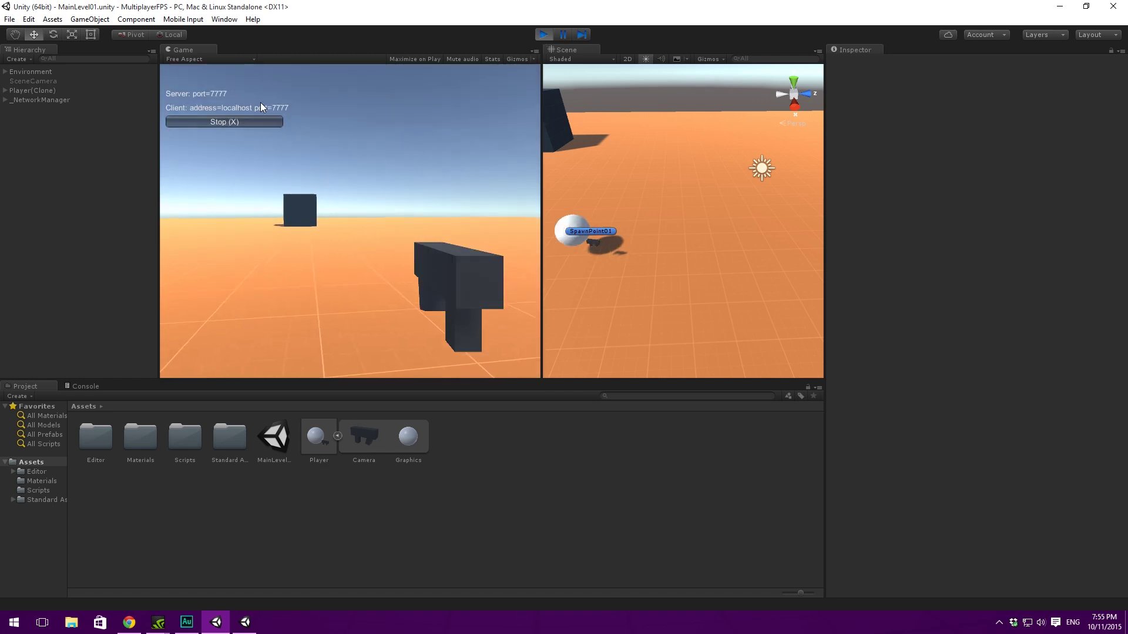
{"action": "key", "text": "alt+Tab"}
{"action": "left_click", "coordinate": [685, 273]}
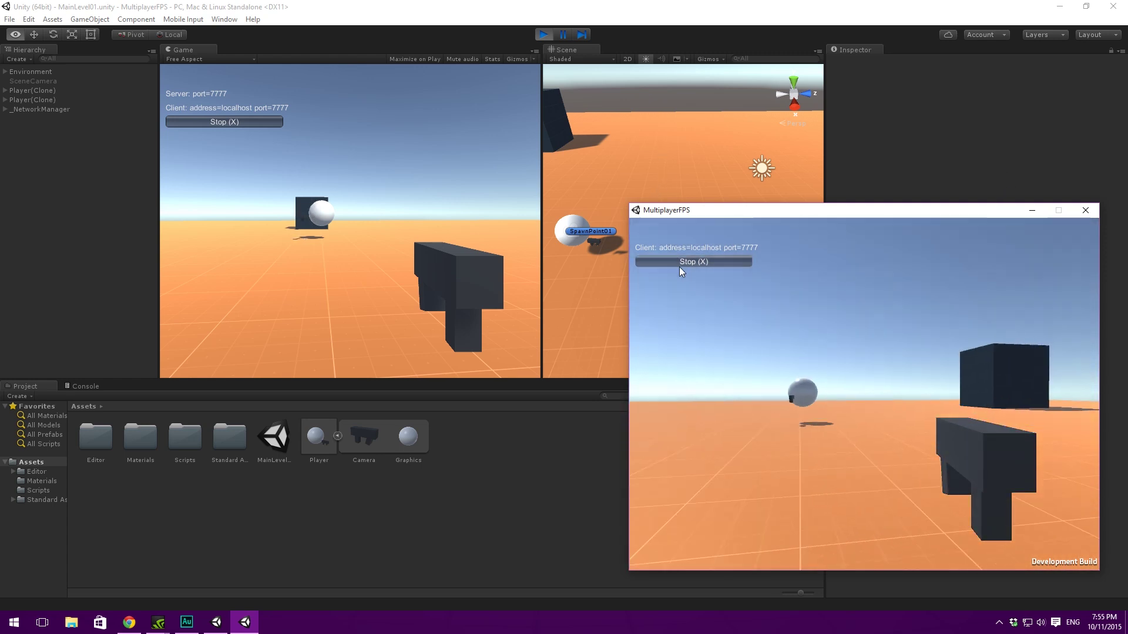
{"action": "key", "text": "w"}
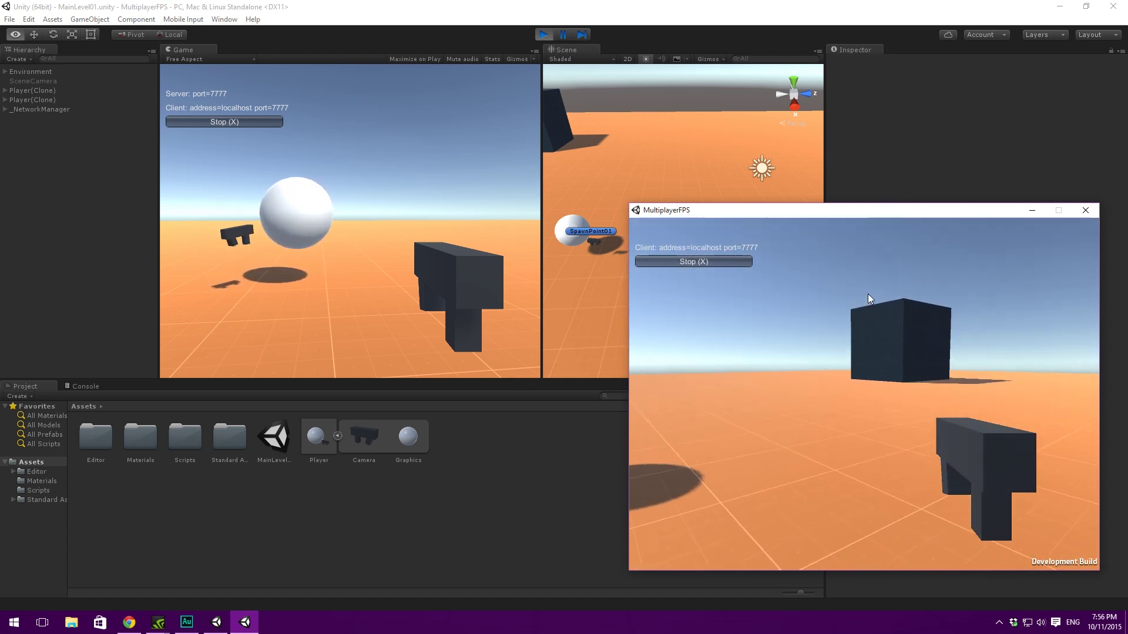
Step: Set the second Player(Clone)'s Interpolate Rotation Factor to 0.2 and try it in the standalone game
{"action": "key", "text": "alt+Tab"}
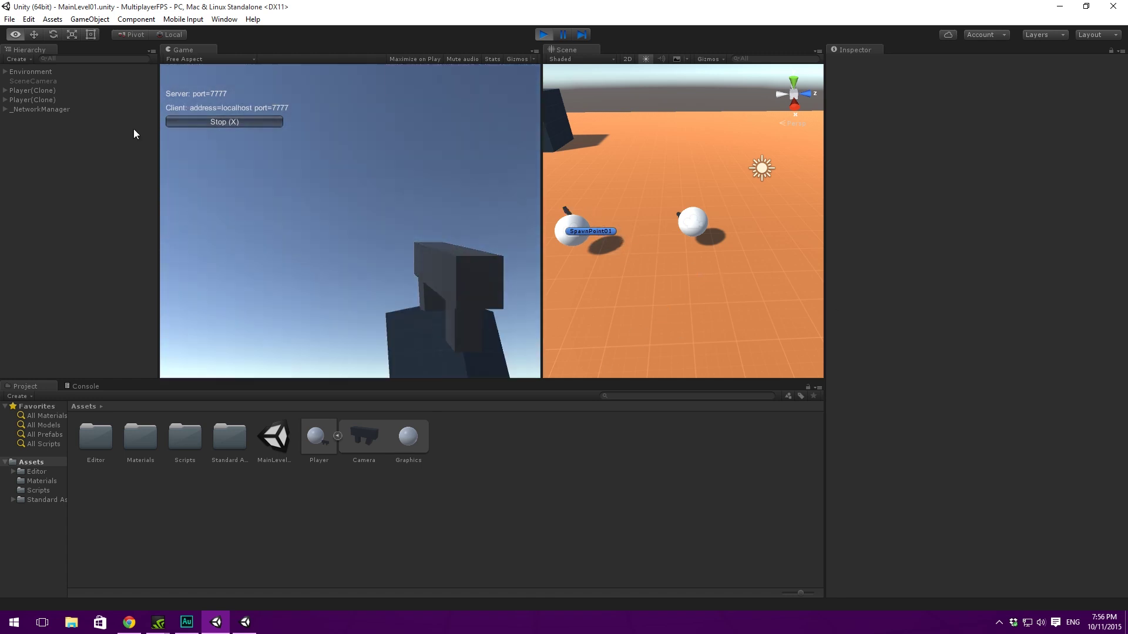
{"action": "left_click", "coordinate": [42, 90]}
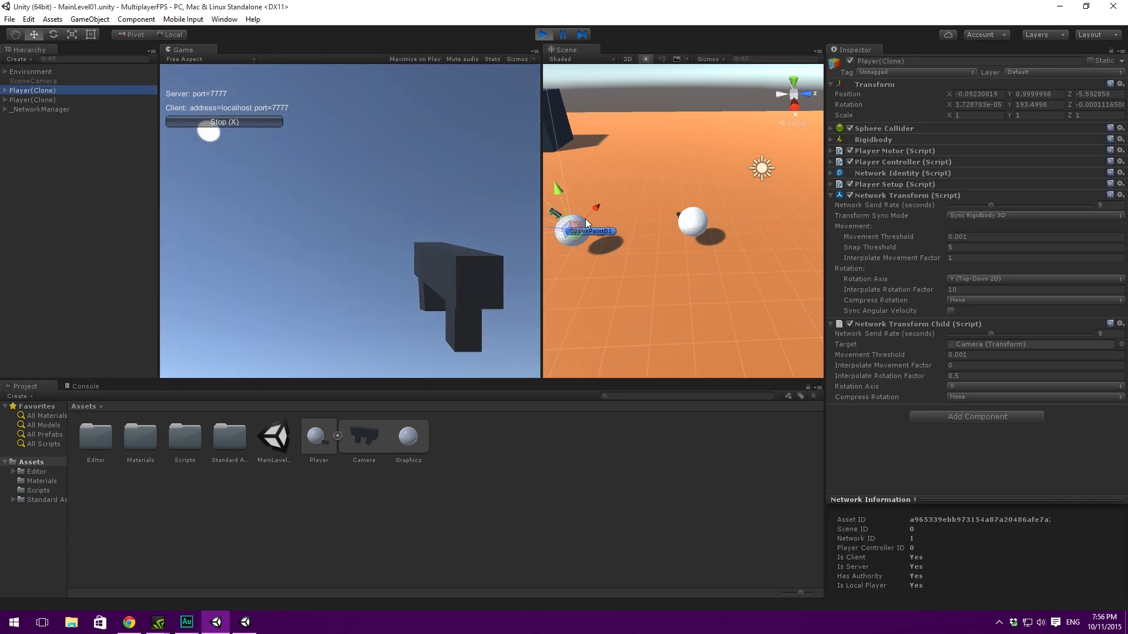
{"action": "left_click", "coordinate": [66, 99]}
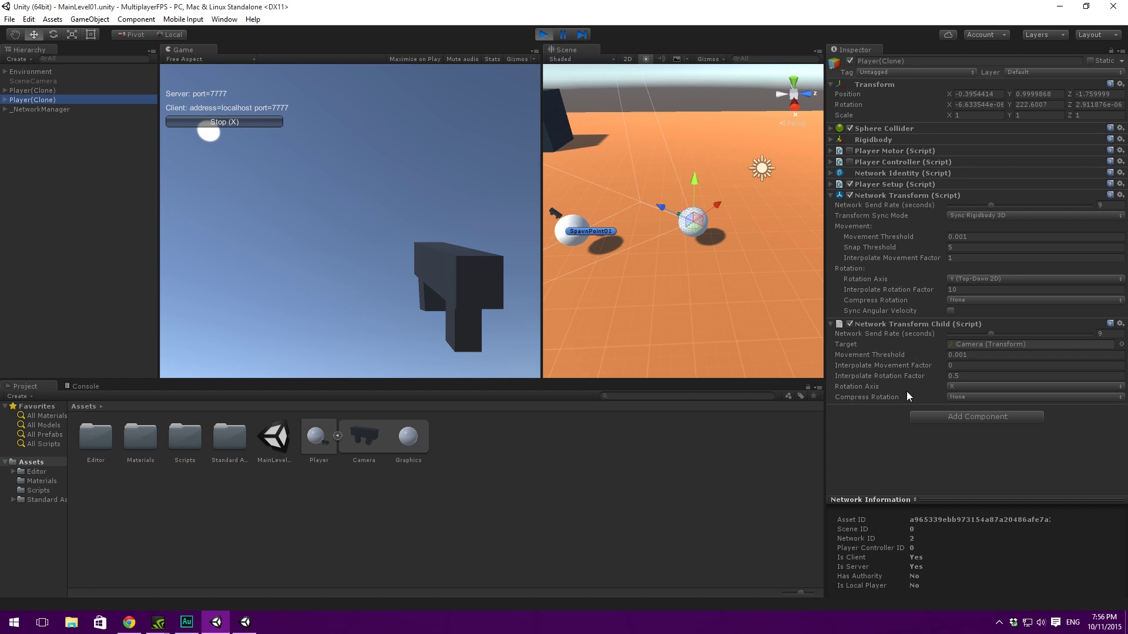
{"action": "left_click", "coordinate": [969, 376]}
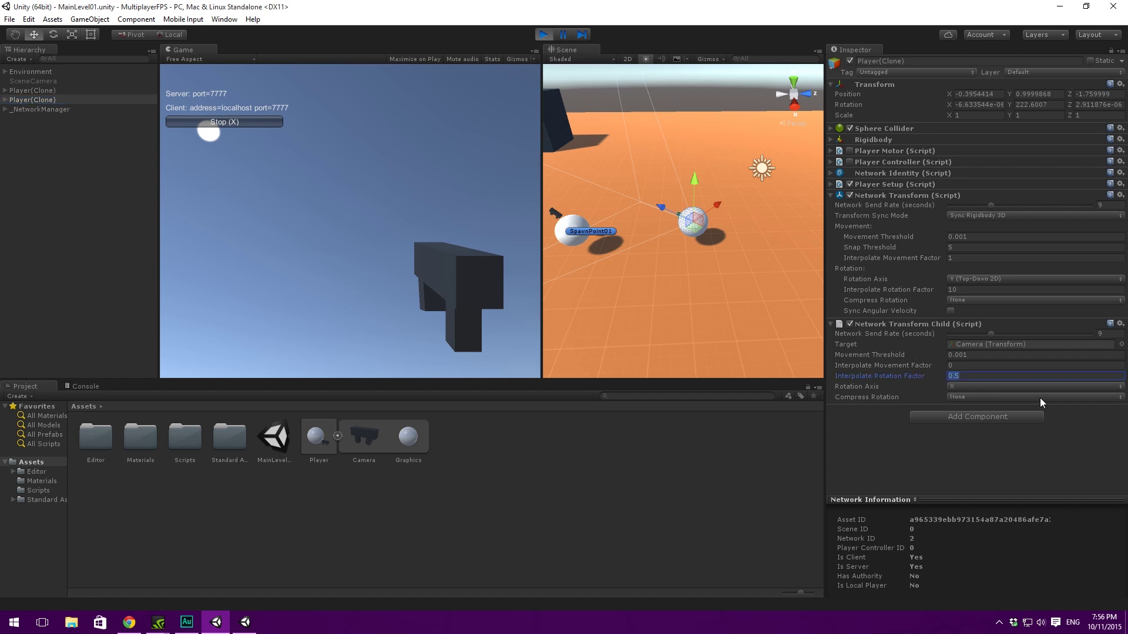
{"action": "type", "text": "0.2"}
{"action": "left_click", "coordinate": [415, 231]}
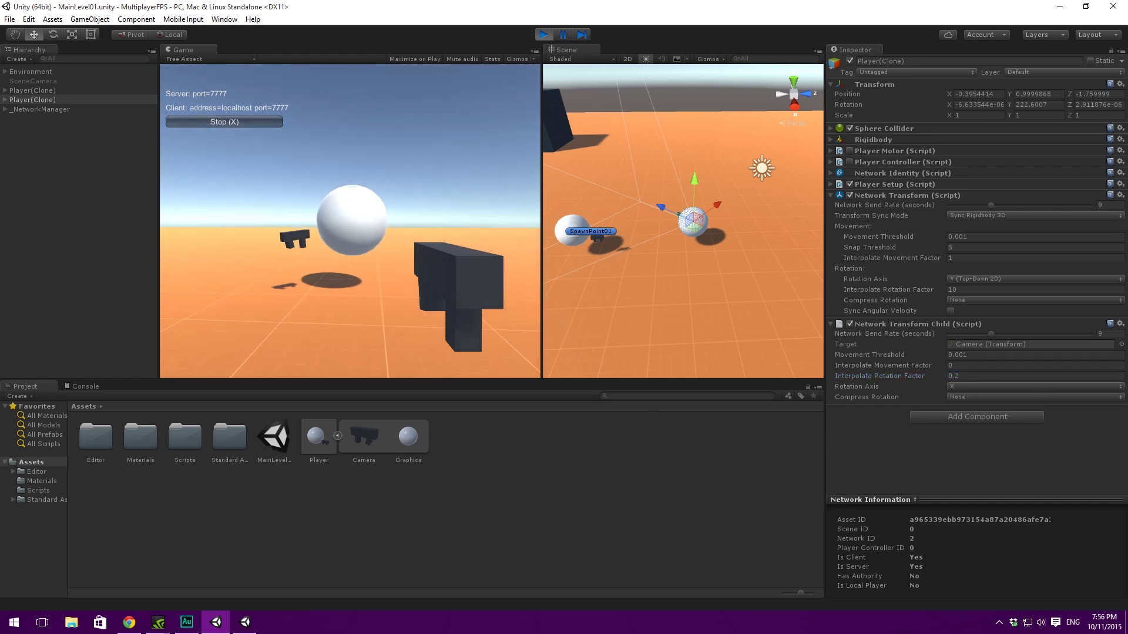
{"action": "key", "text": "alt+Tab"}
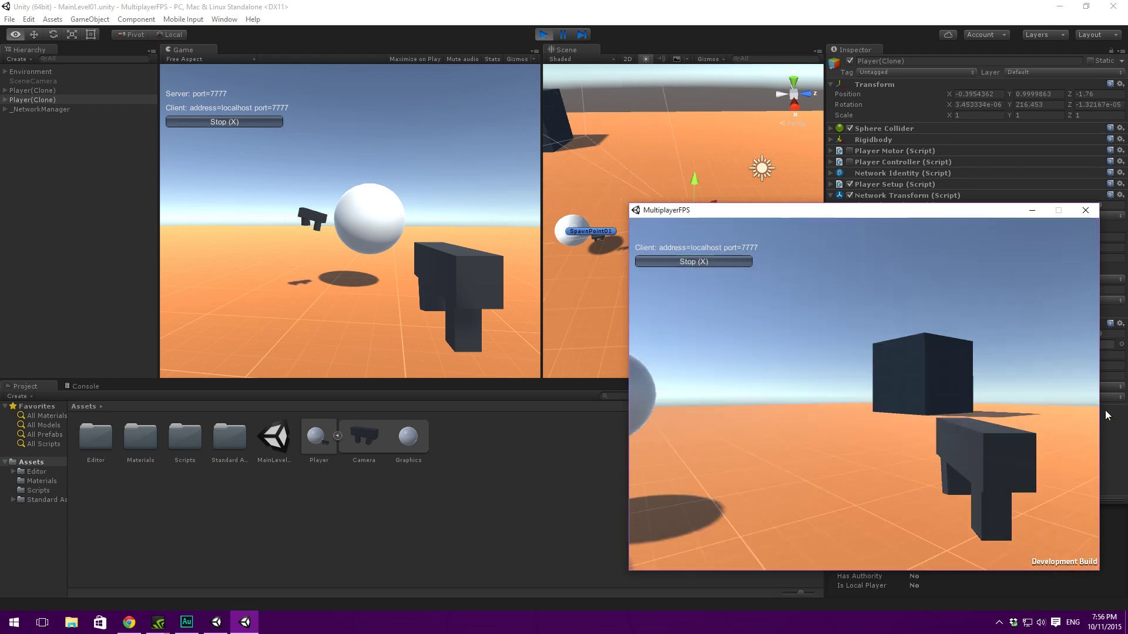
Step: Raise the Interpolate Rotation Factor to 0.3 and walk the client around to test it
{"action": "left_click", "coordinate": [1105, 410]}
{"action": "left_click", "coordinate": [1039, 377]}
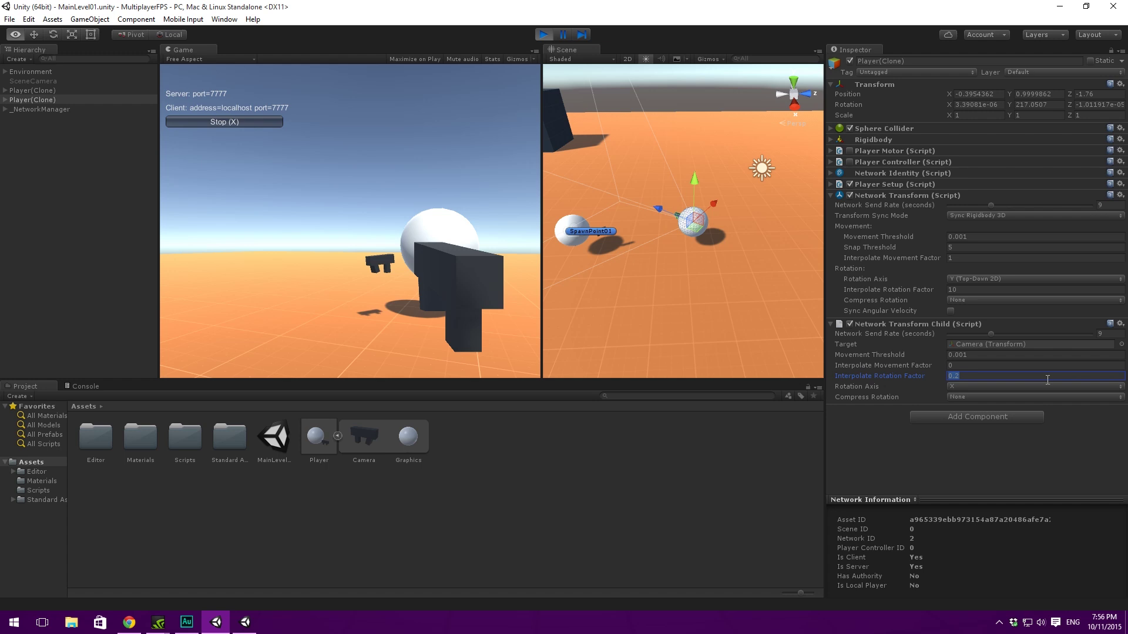
{"action": "type", "text": "0.3"}
{"action": "key", "text": "alt+Tab"}
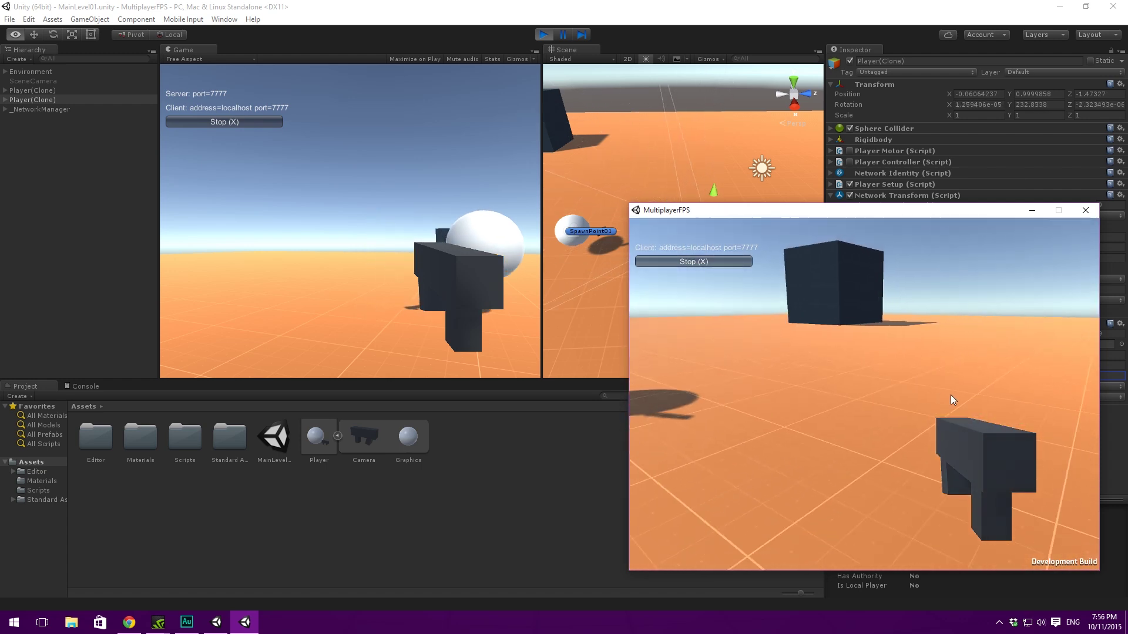
{"action": "key", "text": "w"}
{"action": "key", "text": "d"}
{"action": "key", "text": "s"}
{"action": "key", "text": "w"}
{"action": "key", "text": "d"}
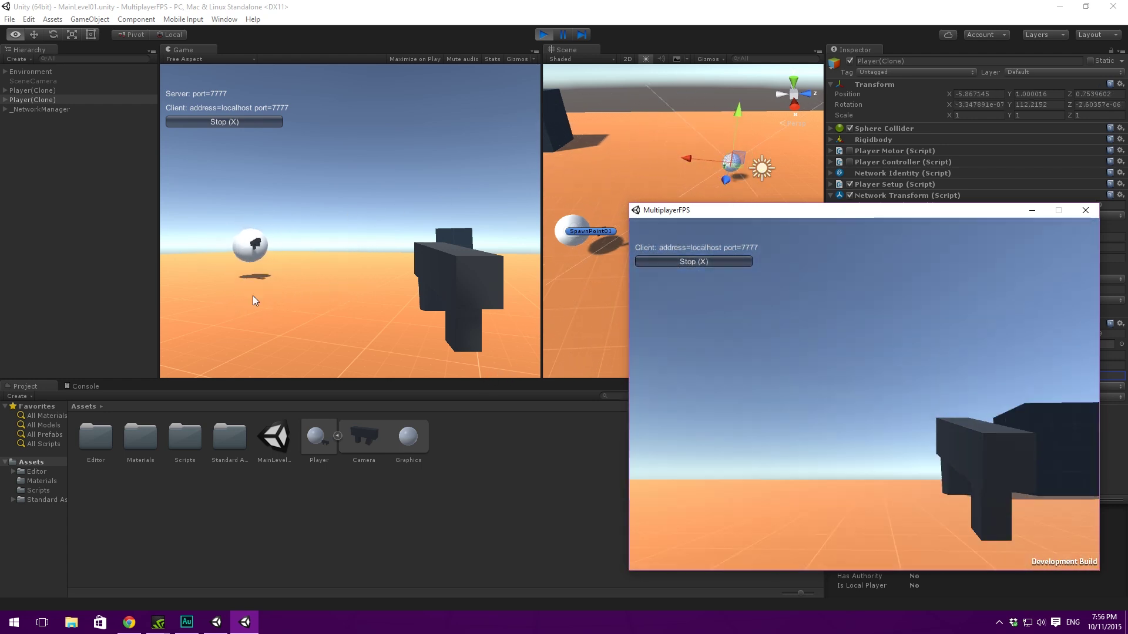
Step: Keep turning the client toward and away from the other player, then disconnect the client
{"action": "left_click", "coordinate": [387, 238]}
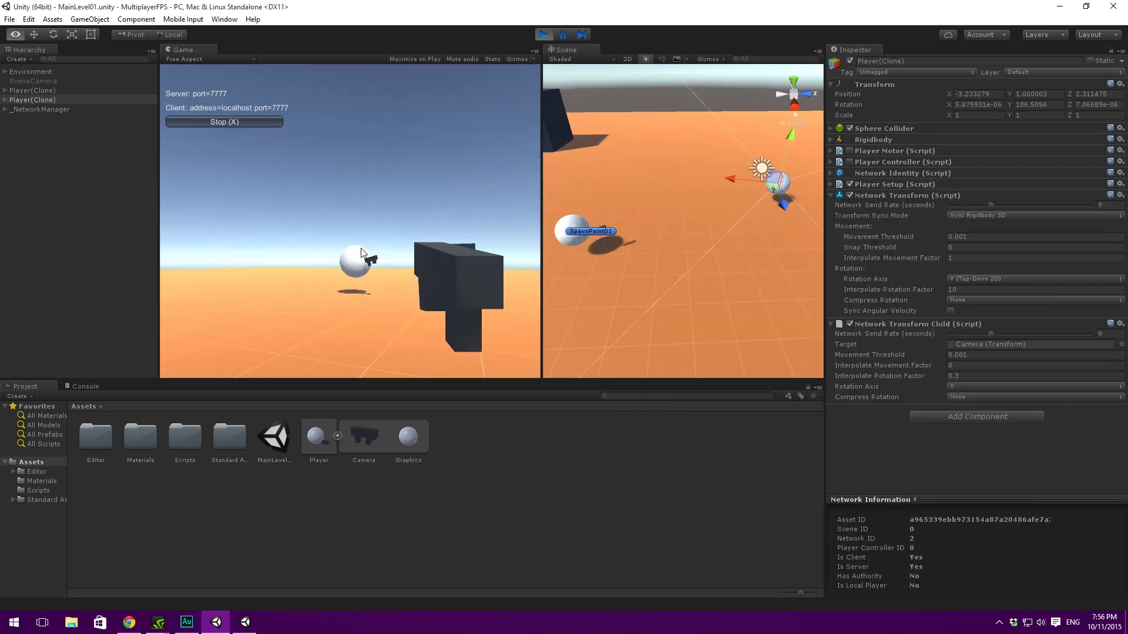
{"action": "key", "text": "alt+Tab"}
{"action": "key", "text": "w"}
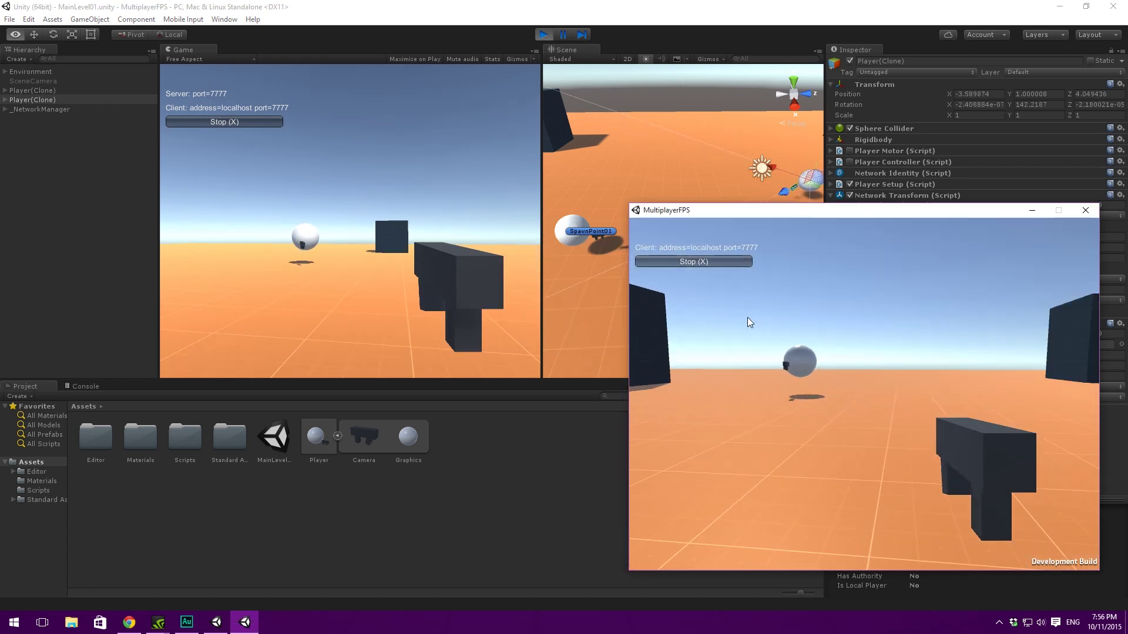
{"action": "key", "text": "s"}
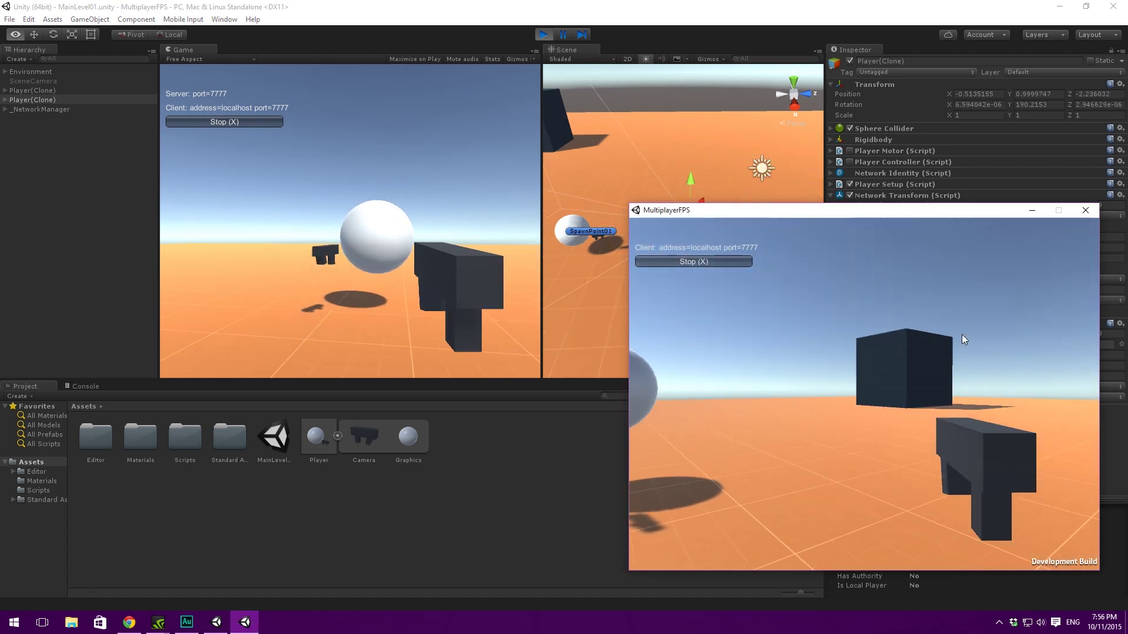
{"action": "key", "text": "w"}
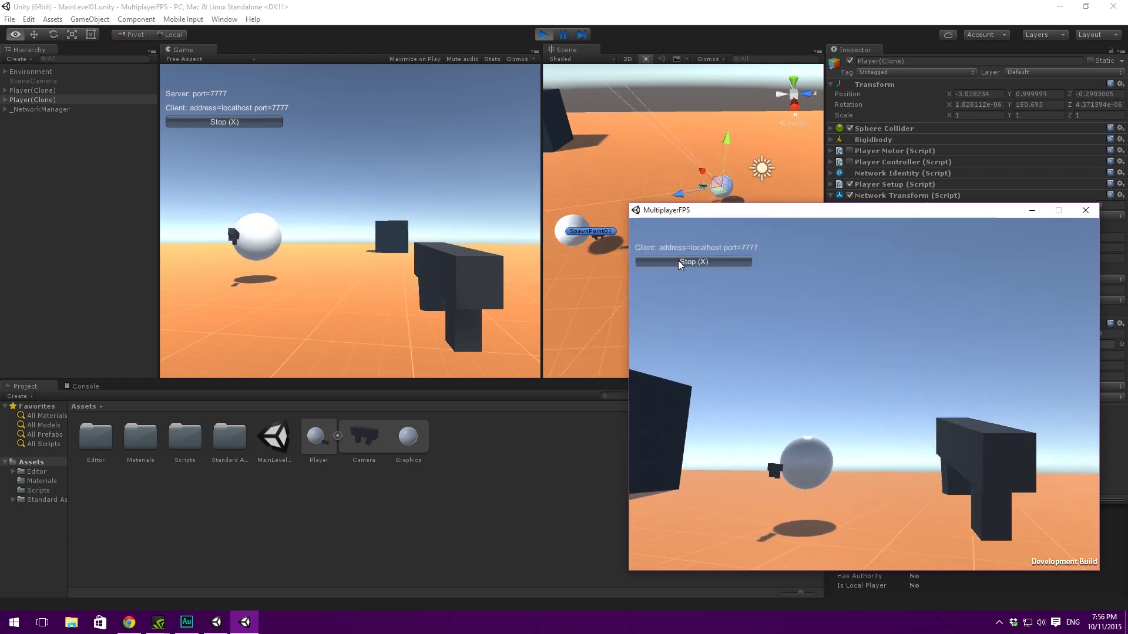
{"action": "left_click", "coordinate": [678, 262]}
Step: Close the standalone client, exit Play mode, and enter 0.3 as the Player prefab's Interpolate Rotation Factor
{"action": "left_click", "coordinate": [1085, 209]}
{"action": "left_click", "coordinate": [545, 34]}
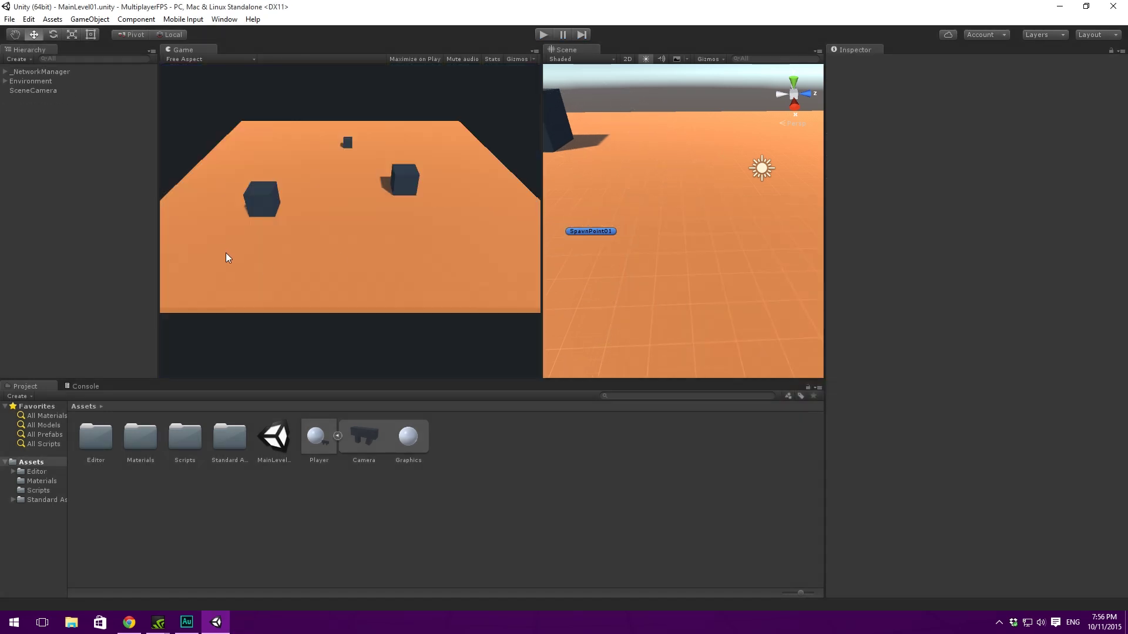
{"action": "left_click", "coordinate": [317, 438]}
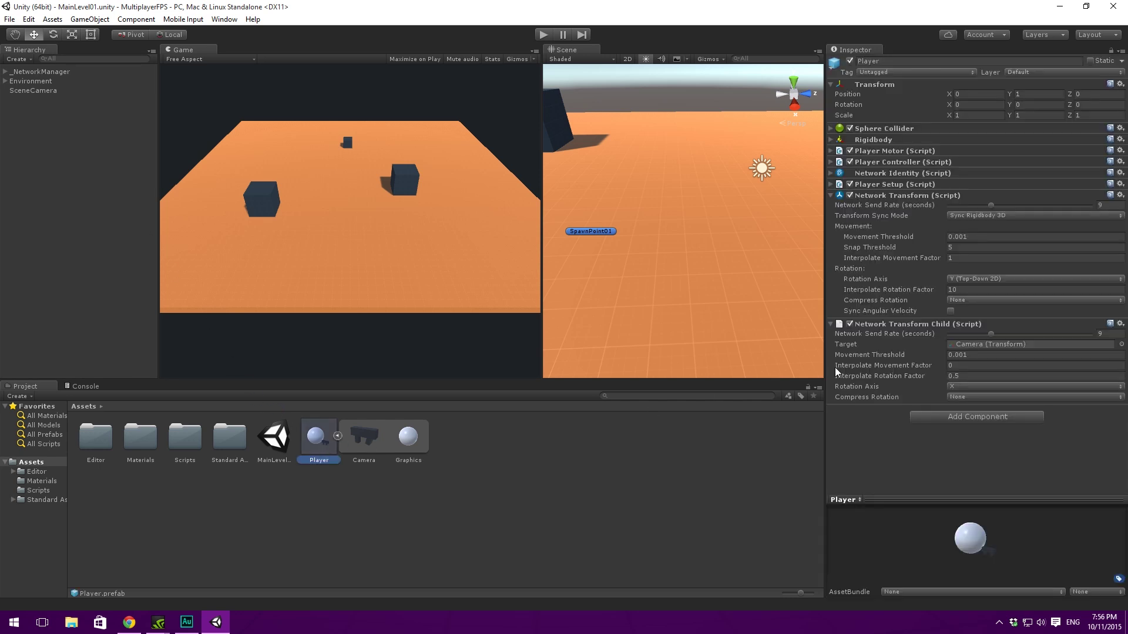
{"action": "left_click", "coordinate": [964, 375]}
{"action": "type", "text": "0.3"}
Step: Collapse the Network Transform and Network Transform Child components and deselect the Player prefab
{"action": "left_click", "coordinate": [880, 194]}
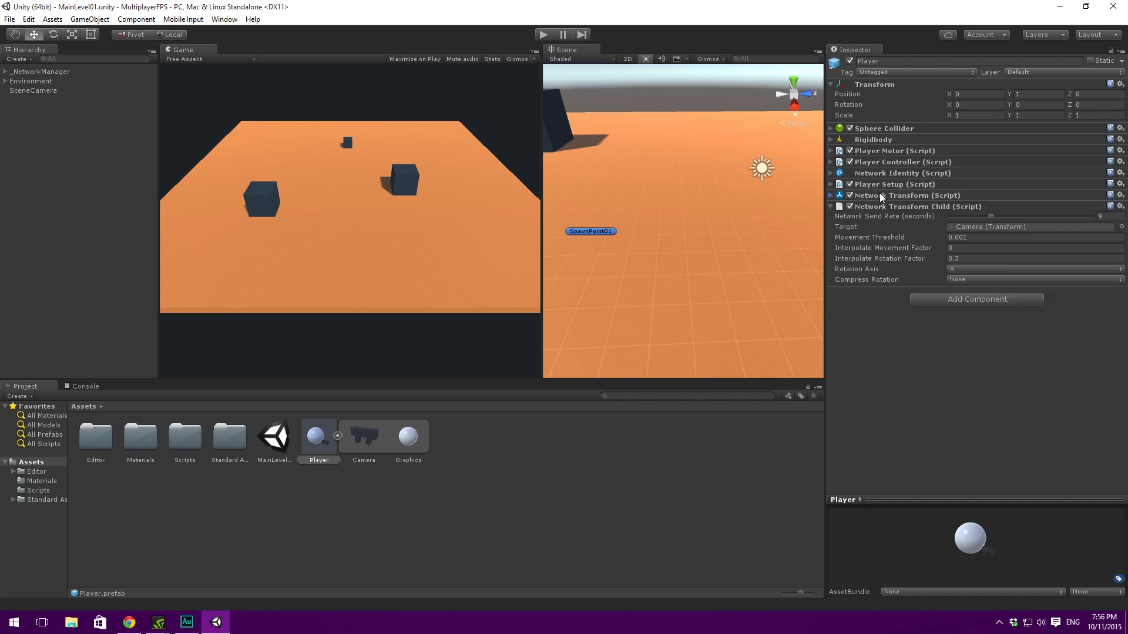
{"action": "left_click", "coordinate": [892, 207]}
{"action": "left_click", "coordinate": [517, 467]}
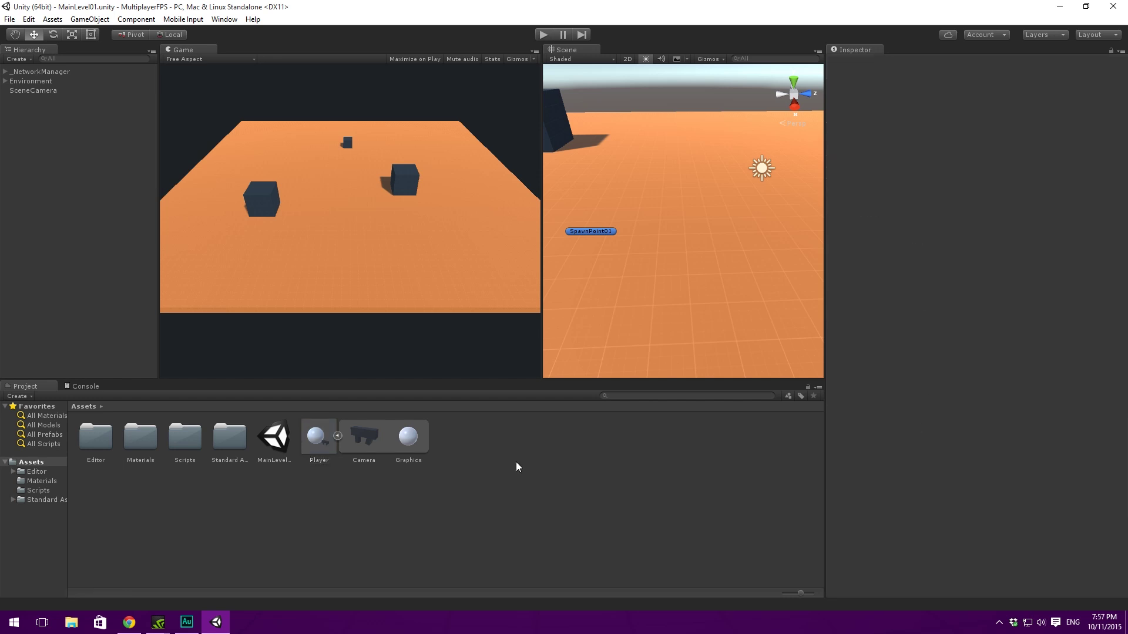
{"action": "left_click", "coordinate": [338, 436]}
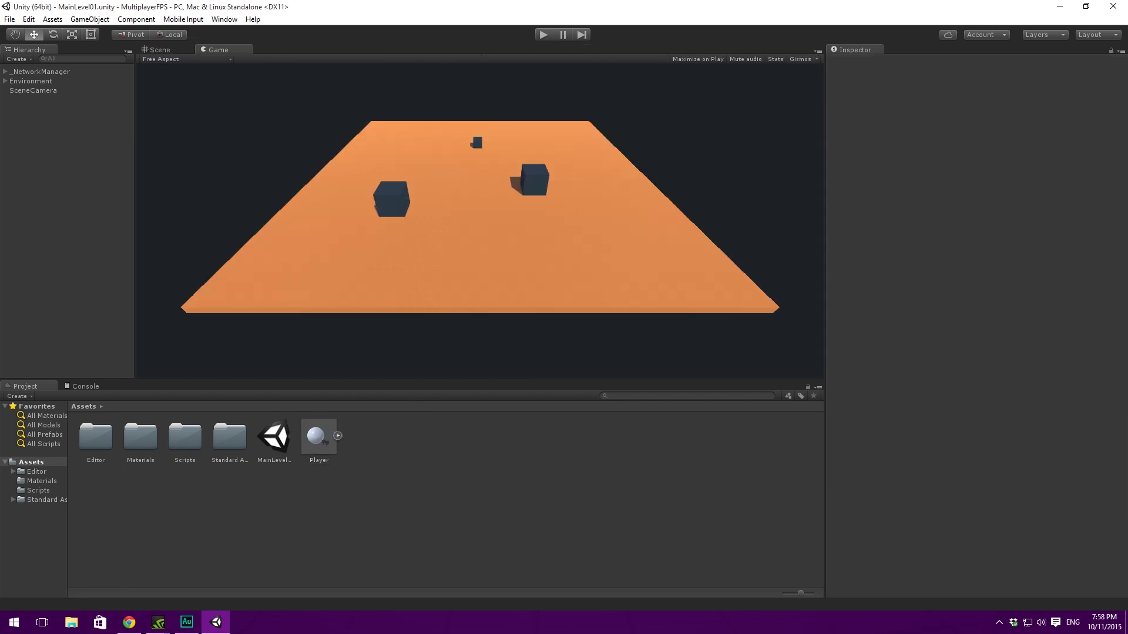